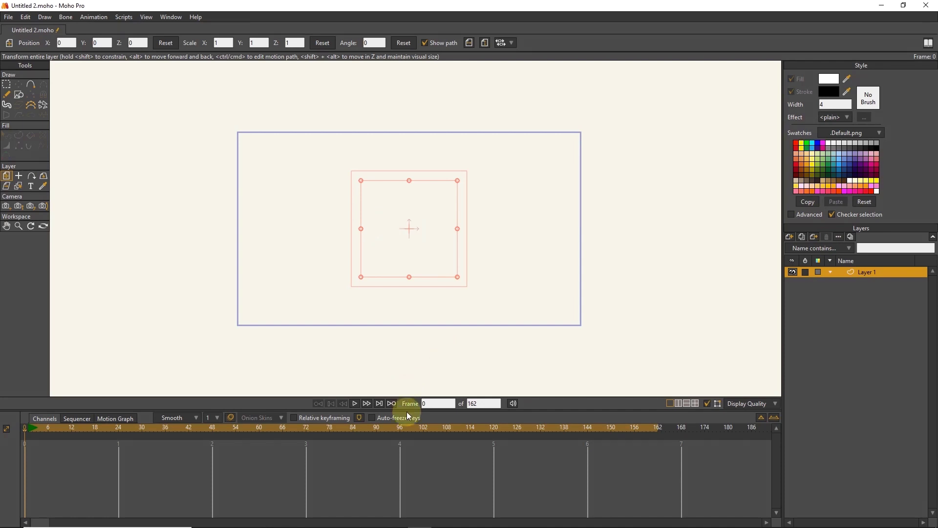
- Switch to Photoshop and open the character image 2241322.png from the Desktop
{"action": "left_click", "coordinate": [398, 518]}
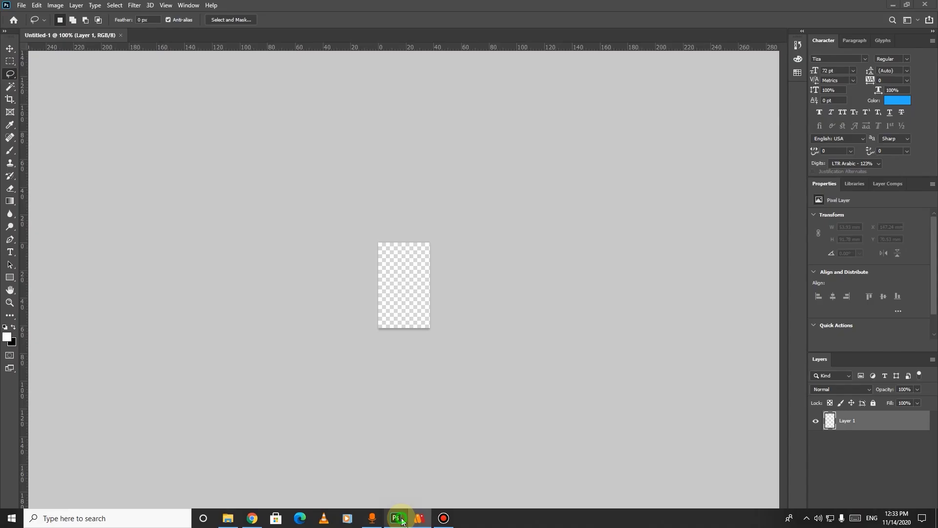
{"action": "left_click", "coordinate": [17, 6]}
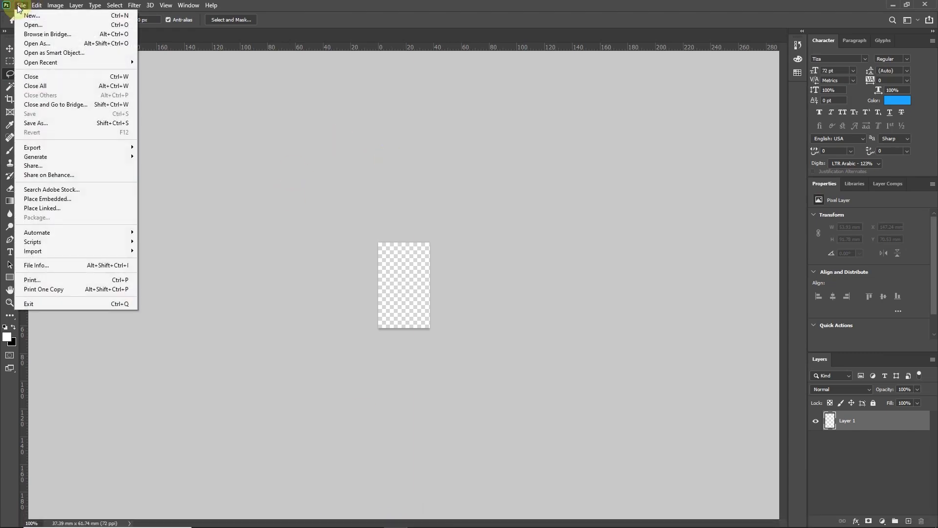
{"action": "left_click", "coordinate": [29, 27]}
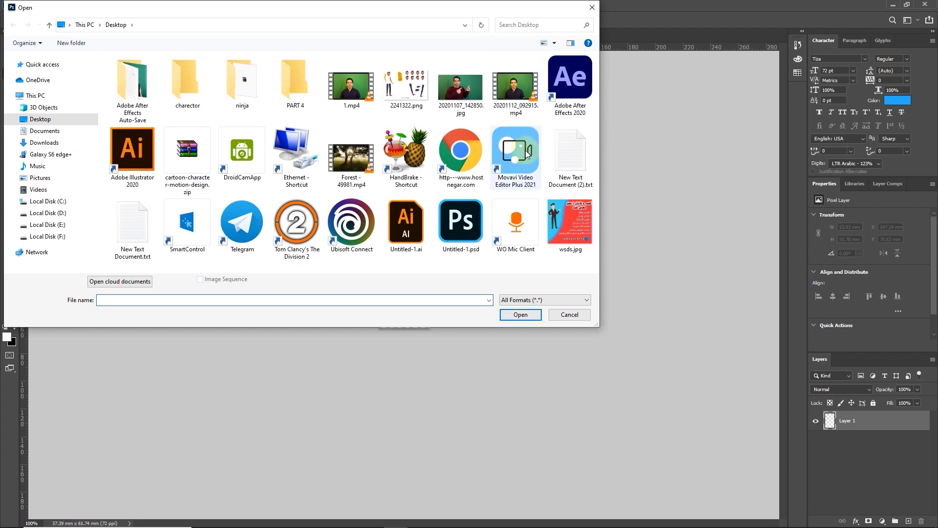
{"action": "left_click", "coordinate": [413, 94]}
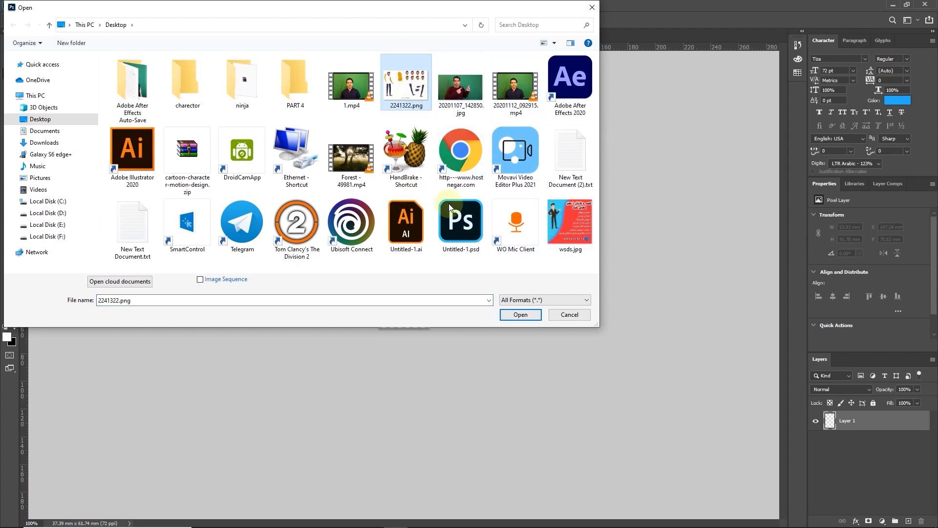
{"action": "left_click", "coordinate": [530, 315]}
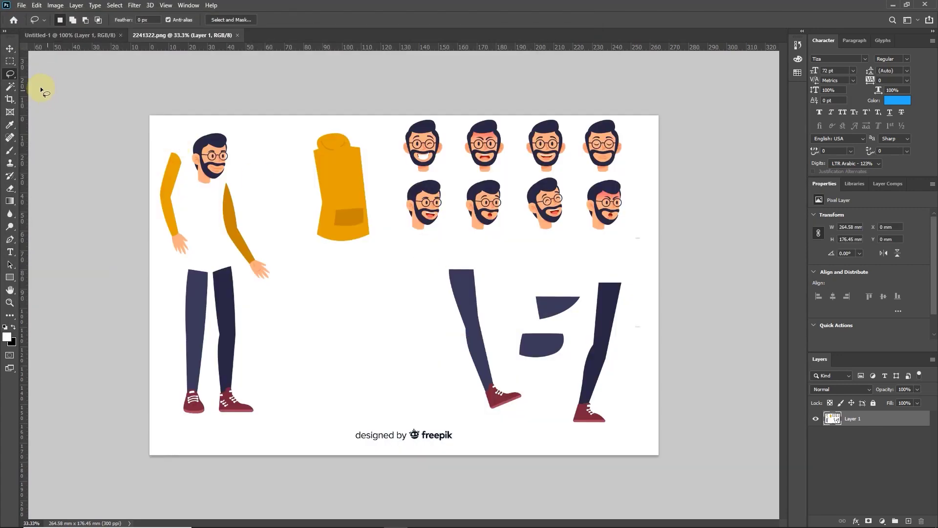
- Delete the white background around the character parts using the Magic Wand, and clear the selection
{"action": "left_click", "coordinate": [9, 88]}
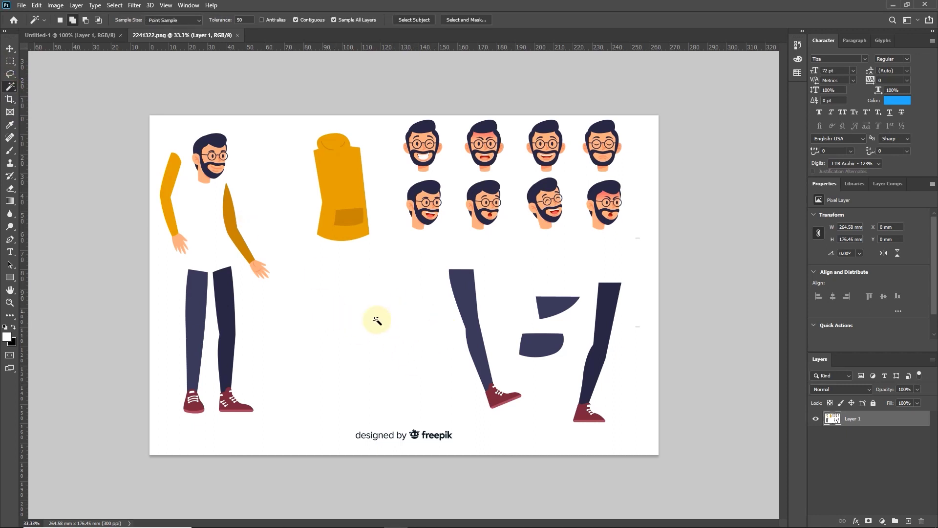
{"action": "left_click", "coordinate": [373, 295]}
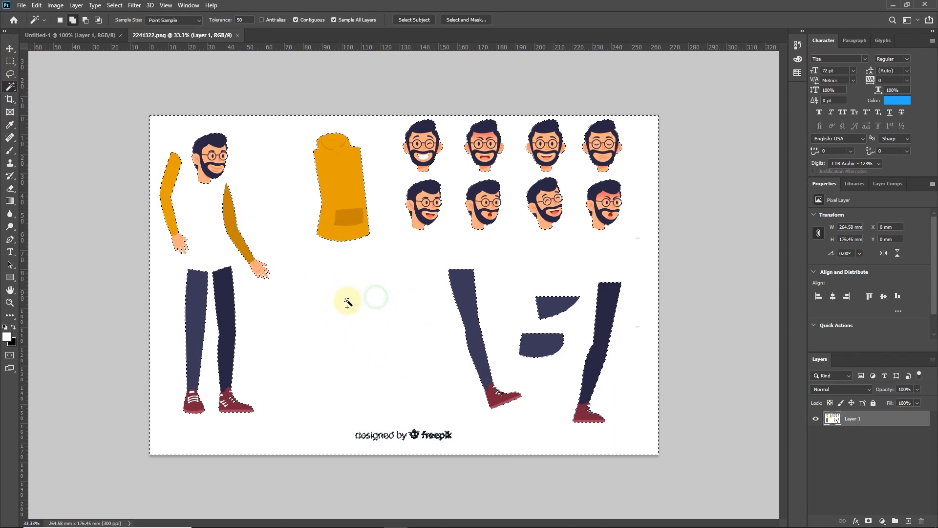
{"action": "key", "text": "Delete"}
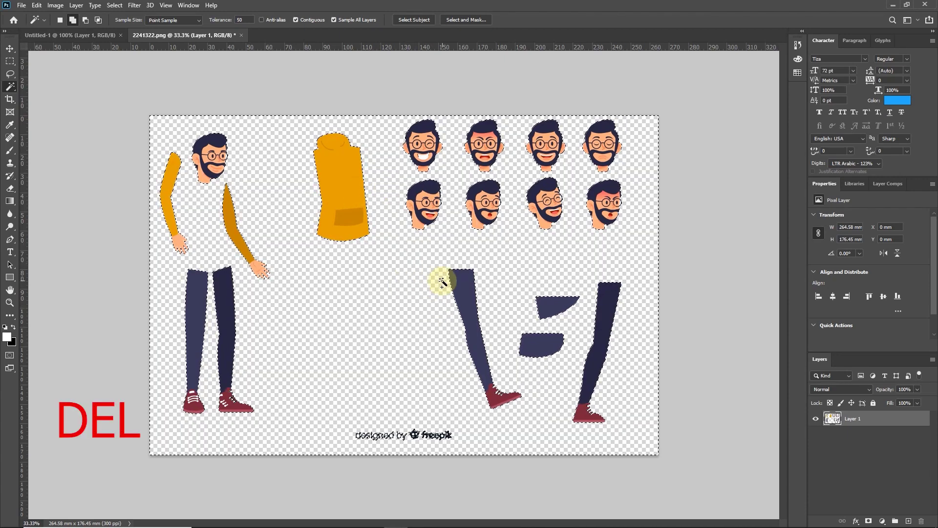
{"action": "key", "text": "ctrl+d"}
- Lasso the separate lighter-blue leg with the red shoe, left of the two small blue pieces, and copy it
{"action": "left_click", "coordinate": [10, 74]}
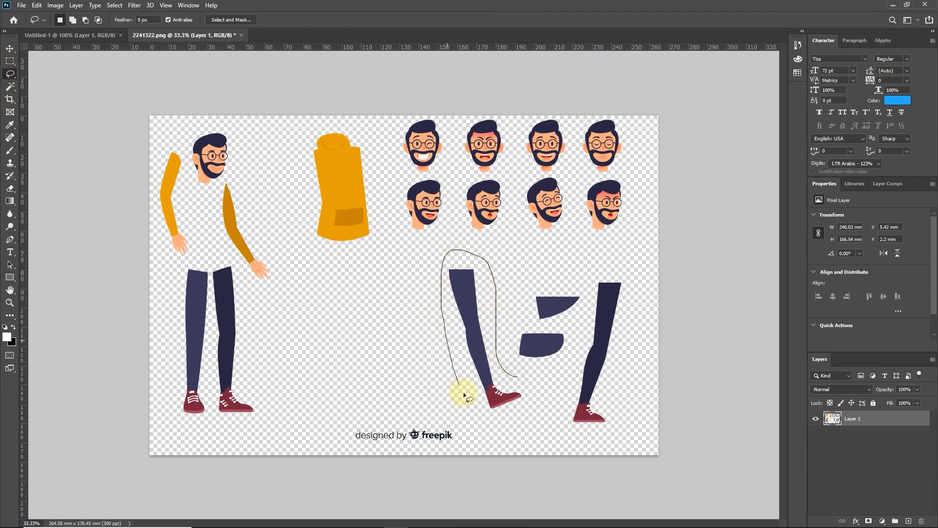
{"action": "left_click_drag", "start_coordinate": [517, 376], "coordinate": [516, 375]}
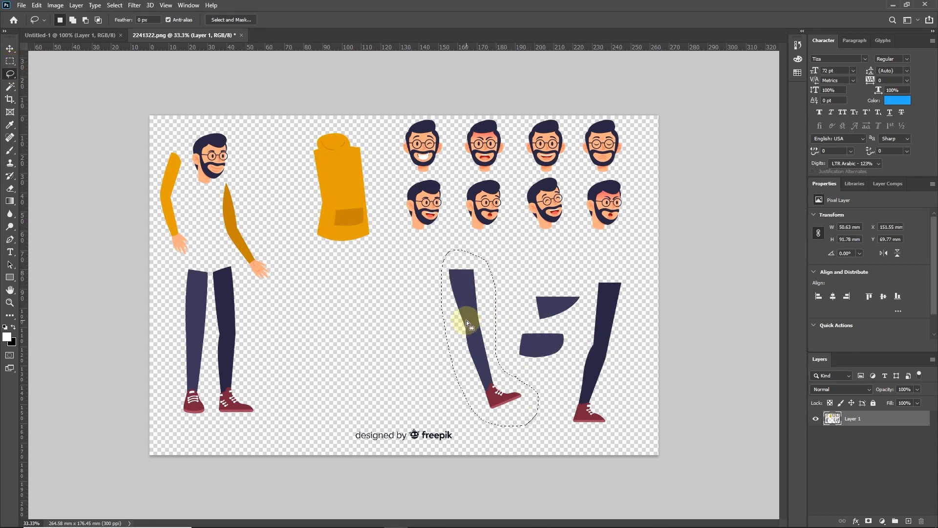
{"action": "key", "text": "ctrl+c"}
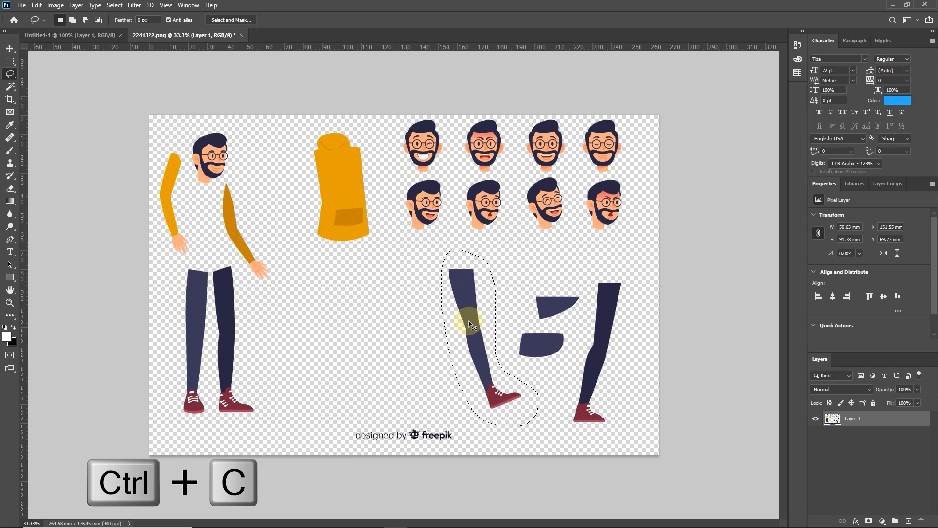
- Create a clipboard-sized 446 x 855 px document with transparent background contents and paste the copied leg into it
{"action": "key", "text": "ctrl+n"}
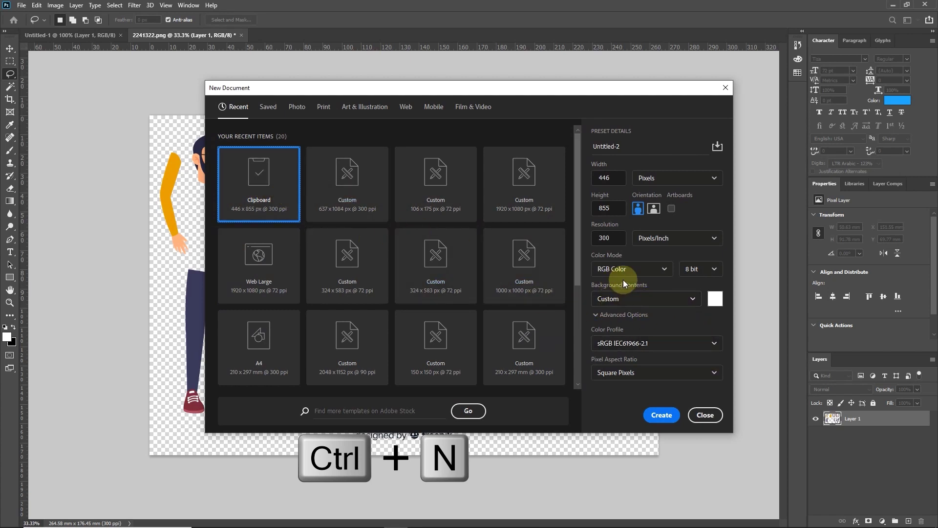
{"action": "left_click", "coordinate": [620, 298]}
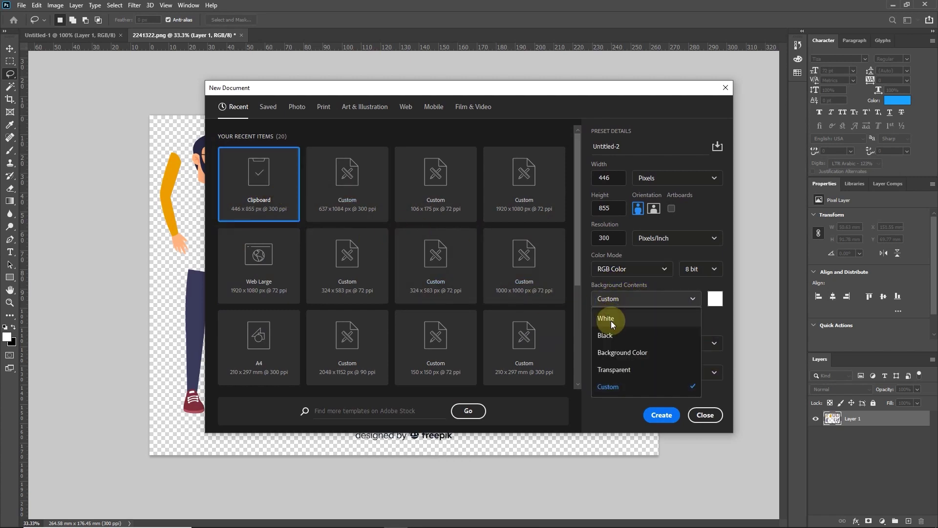
{"action": "left_click", "coordinate": [616, 369]}
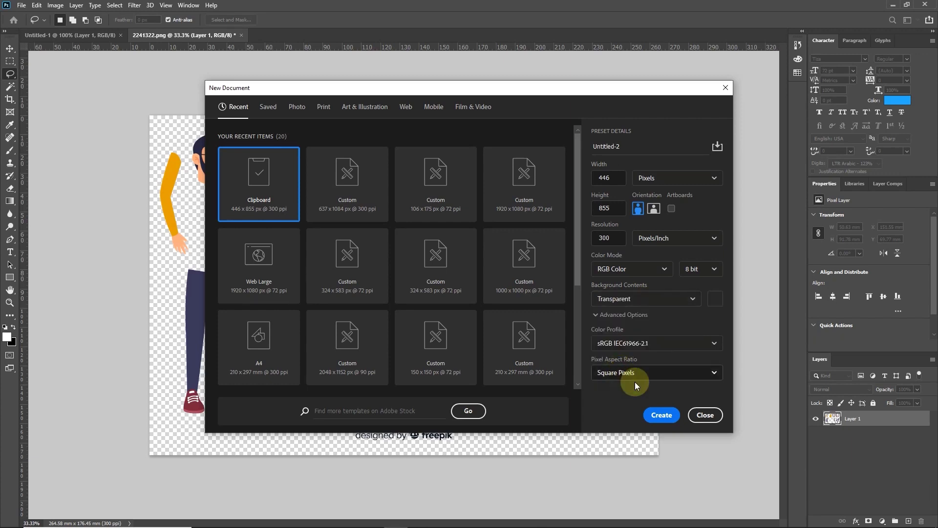
{"action": "left_click", "coordinate": [662, 414]}
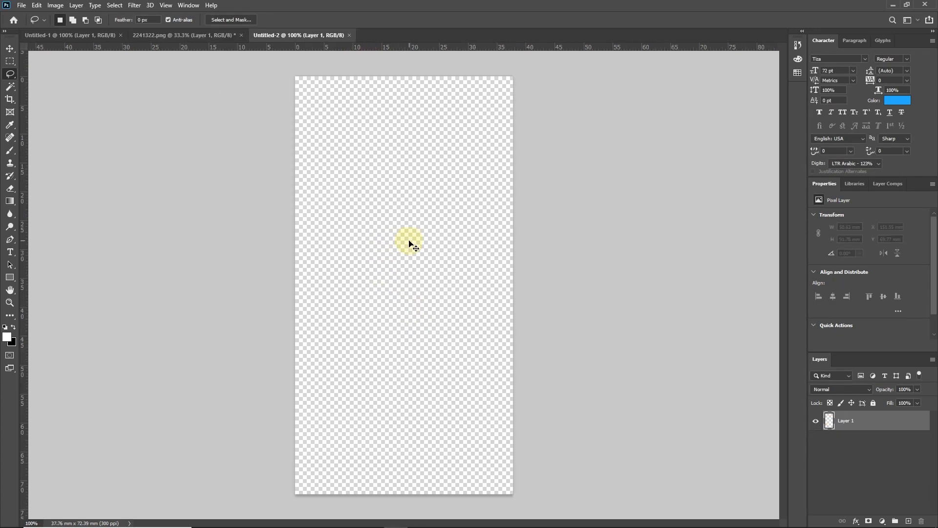
{"action": "key", "text": "ctrl+v"}
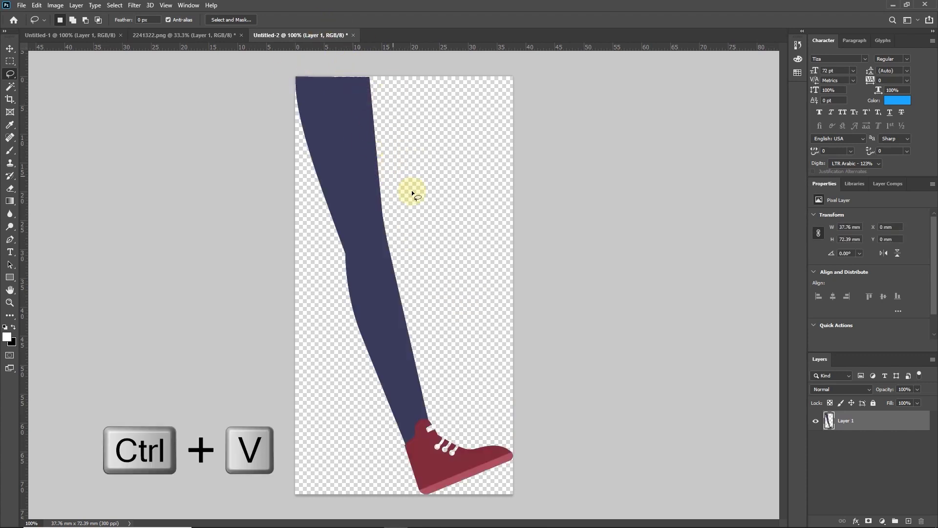
- Export the leg as a PNG with transparency, named "paye rast", into the charector folder on the Desktop
{"action": "left_click", "coordinate": [23, 6]}
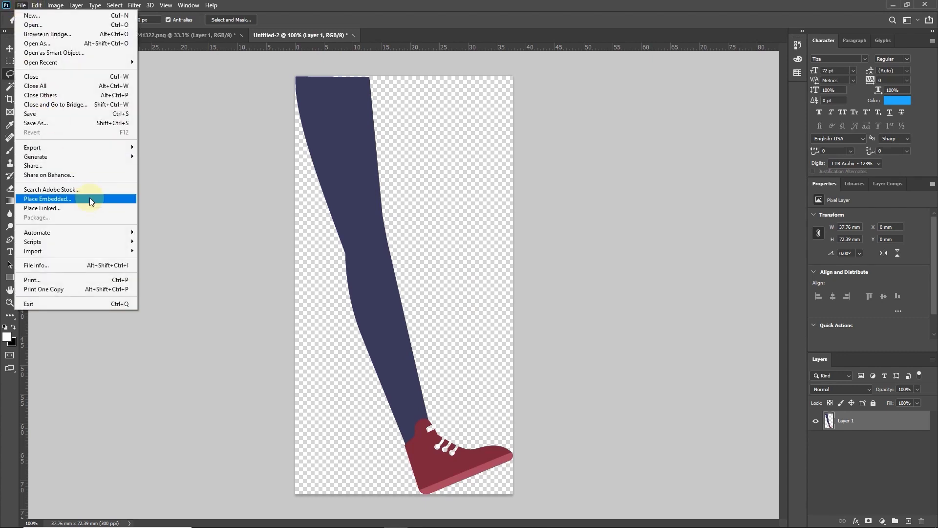
{"action": "mouse_move", "coordinate": [96, 148]}
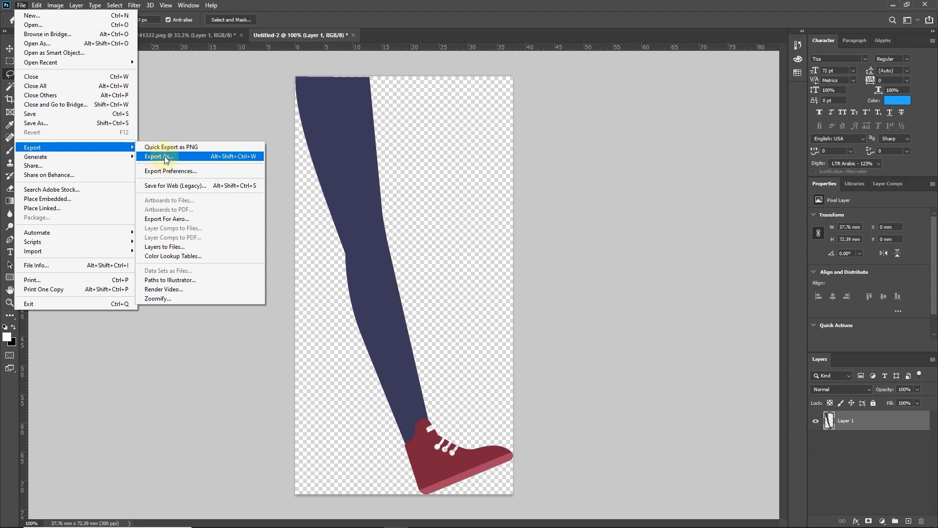
{"action": "left_click", "coordinate": [164, 157]}
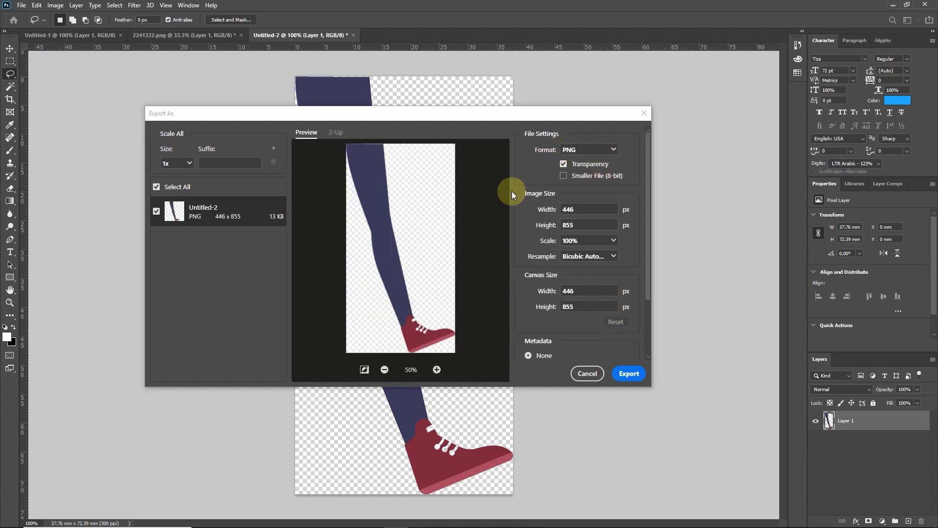
{"action": "left_click", "coordinate": [629, 373]}
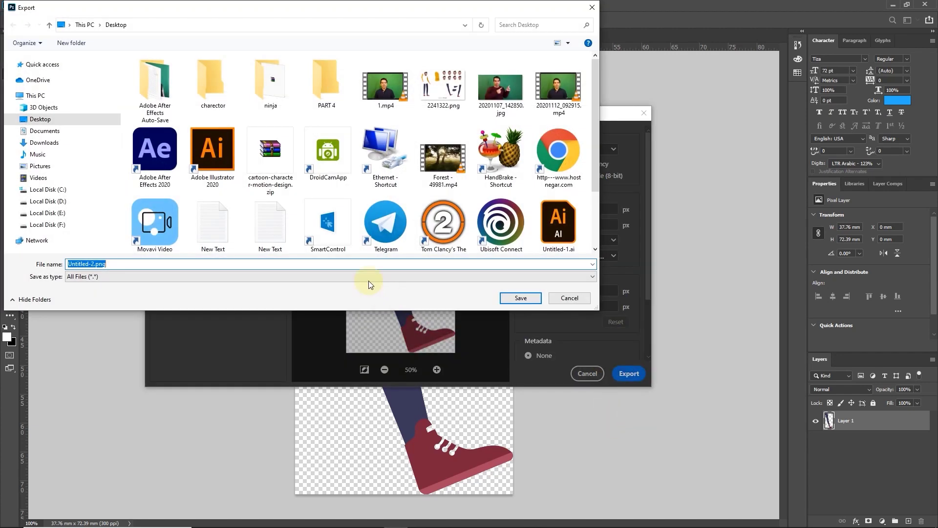
{"action": "double_click", "coordinate": [222, 86]}
{"action": "left_click", "coordinate": [323, 268]}
{"action": "type", "text": "ra"}
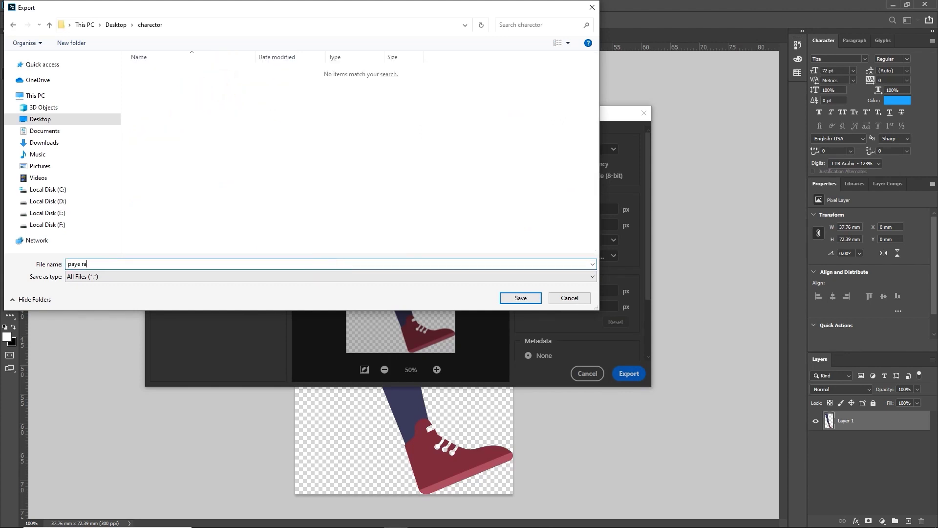
{"action": "type", "text": "ye rast"}
{"action": "left_click", "coordinate": [520, 297]}
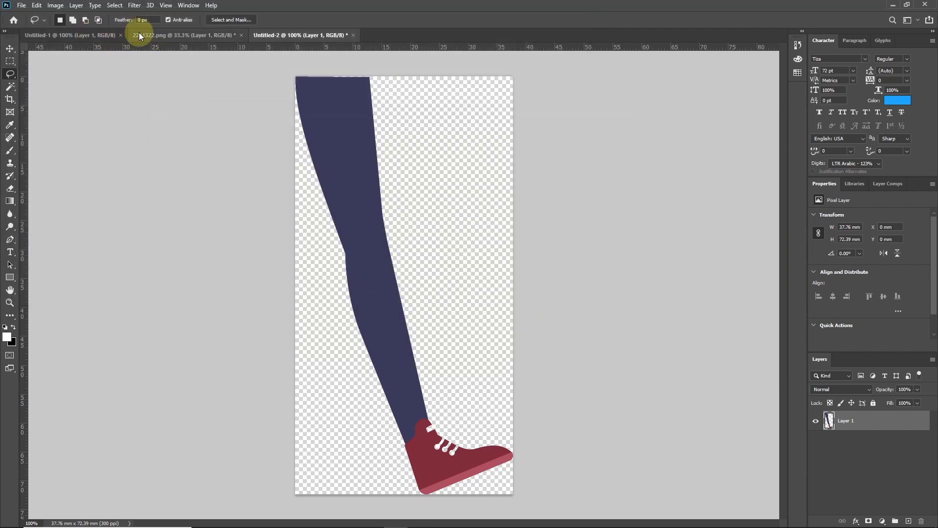
- Close the leg document without saving, then lasso the orange torso in 2241322.png and copy it
{"action": "left_click", "coordinate": [353, 35]}
{"action": "left_click", "coordinate": [471, 200]}
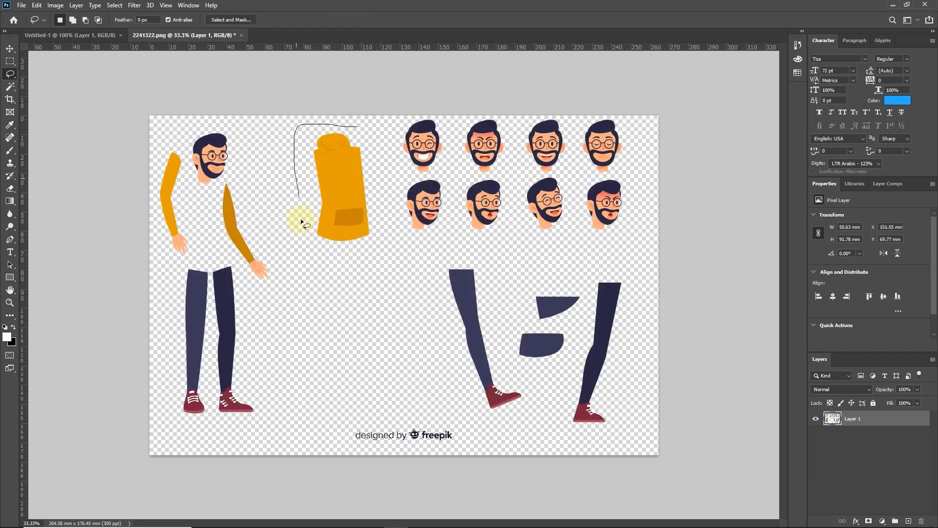
{"action": "key", "text": "ctrl+c"}
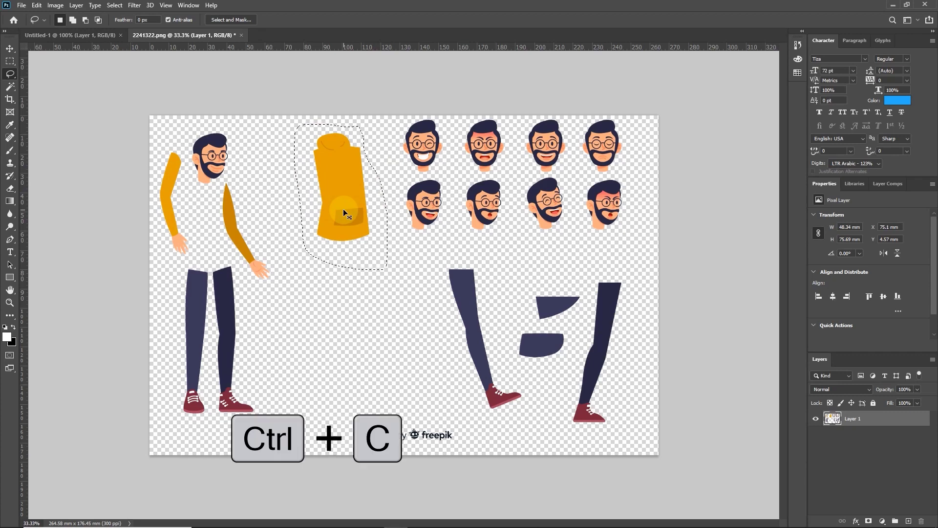
- Create a clipboard-sized 345 x 663 px document with transparent background contents and paste the copied torso into it
{"action": "key", "text": "ctrl+n"}
{"action": "left_click", "coordinate": [644, 300]}
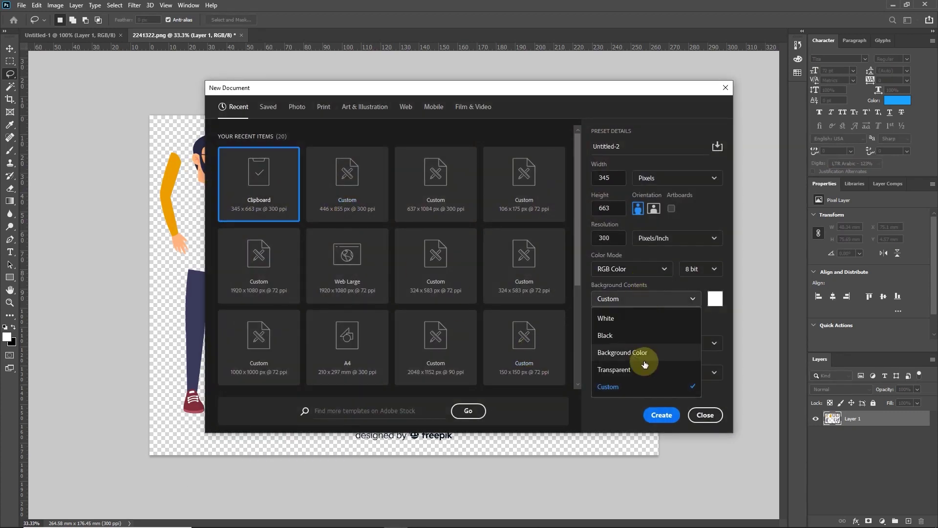
{"action": "left_click", "coordinate": [643, 361]}
{"action": "left_click", "coordinate": [662, 414]}
{"action": "key", "text": "ctrl+v"}
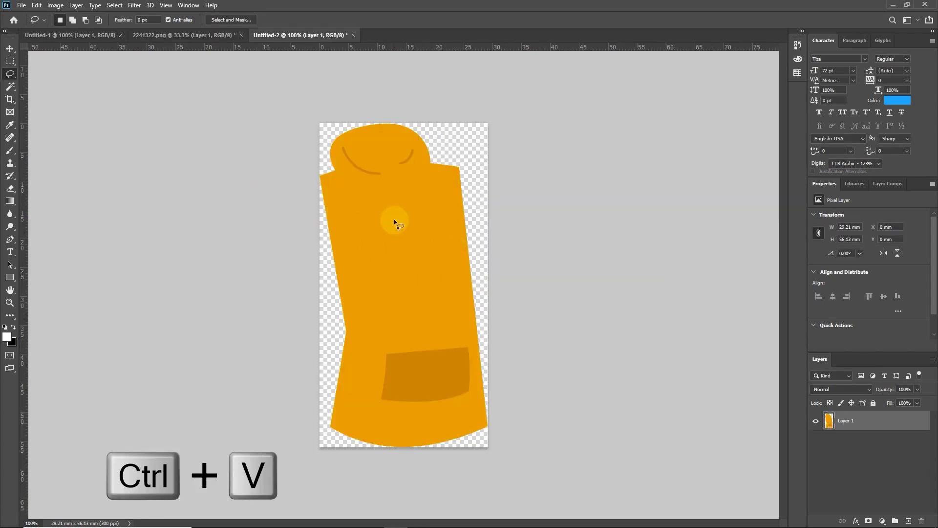
- Export the torso as a PNG named "badan" into the charector folder on the Desktop
{"action": "left_click", "coordinate": [22, 5]}
{"action": "mouse_move", "coordinate": [98, 146]}
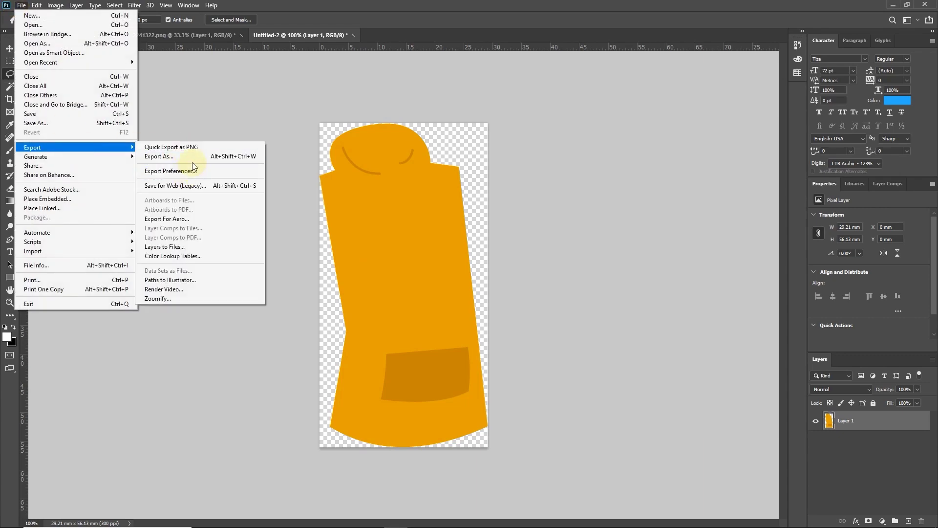
{"action": "left_click", "coordinate": [192, 162]}
{"action": "left_click", "coordinate": [629, 373]}
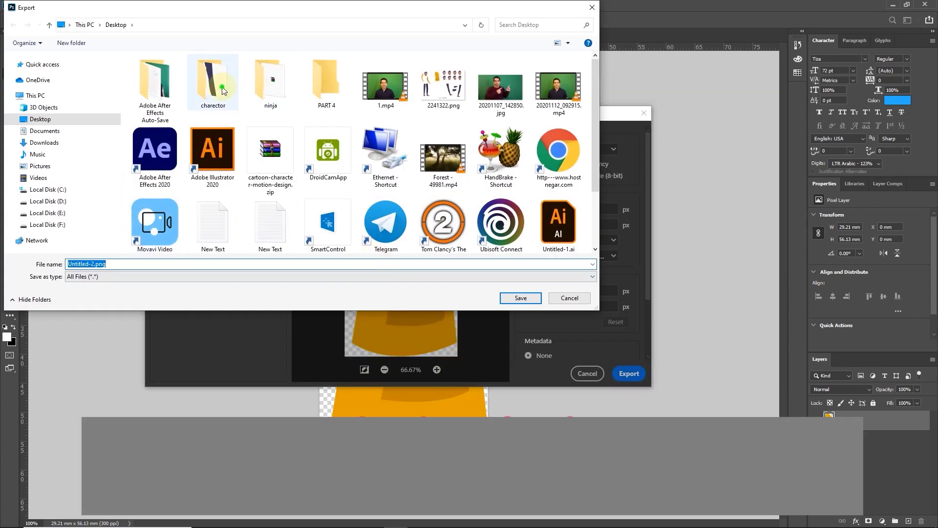
{"action": "triple_click", "coordinate": [92, 264]}
{"action": "type", "text": "bada"}
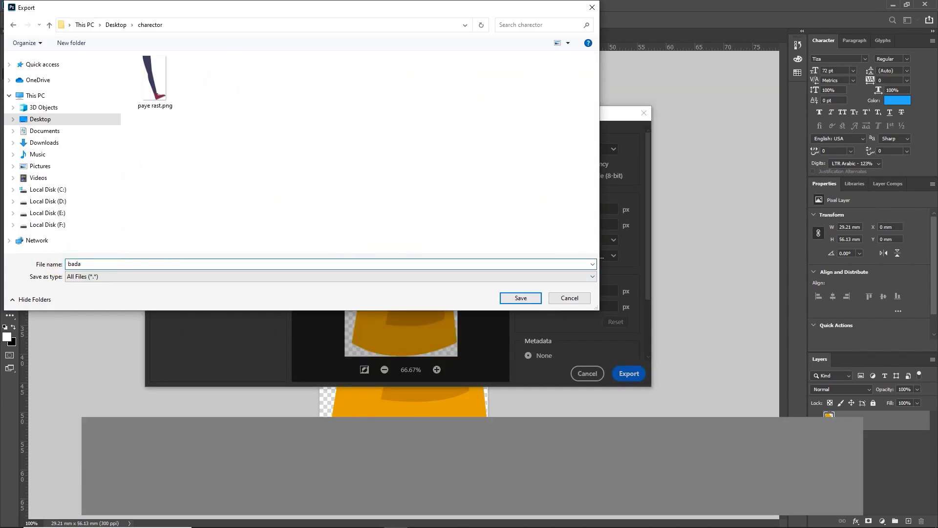
{"action": "type", "text": "n"}
{"action": "left_click", "coordinate": [521, 298]}
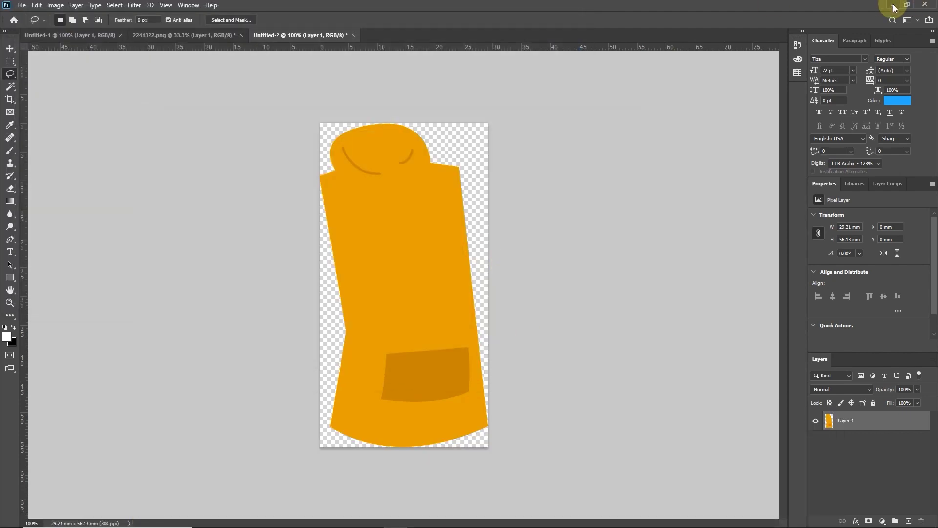
- Check the exported parts in the charector folder on the Desktop, view badan.png, and return to Photoshop
{"action": "left_click", "coordinate": [890, 5]}
{"action": "left_click", "coordinate": [882, 6]}
{"action": "double_click", "coordinate": [128, 20]}
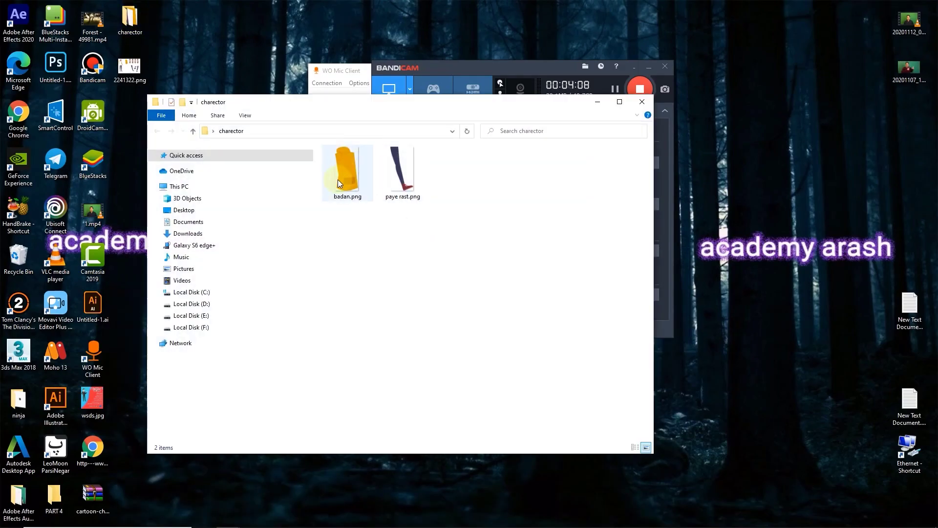
{"action": "double_click", "coordinate": [338, 180]}
{"action": "left_click", "coordinate": [927, 7]}
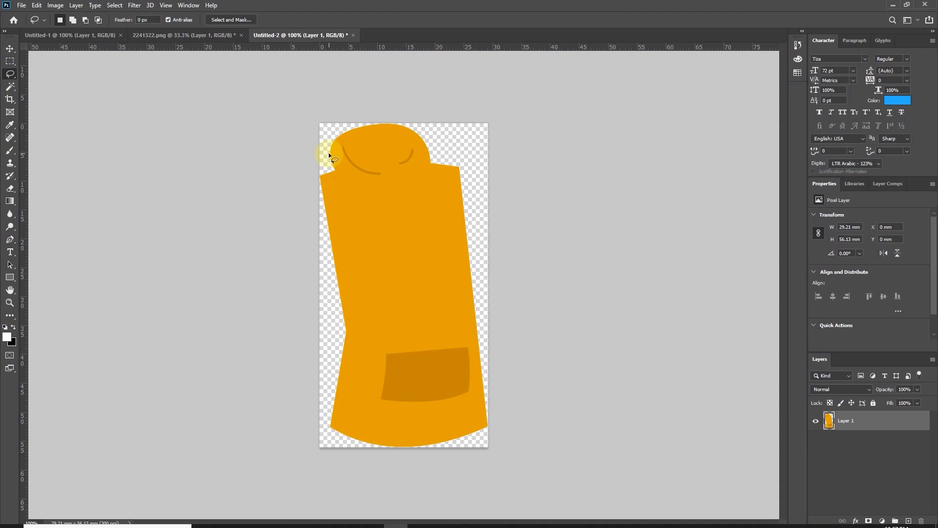
- Switch to the 2241322.png document
{"action": "left_click", "coordinate": [184, 35]}
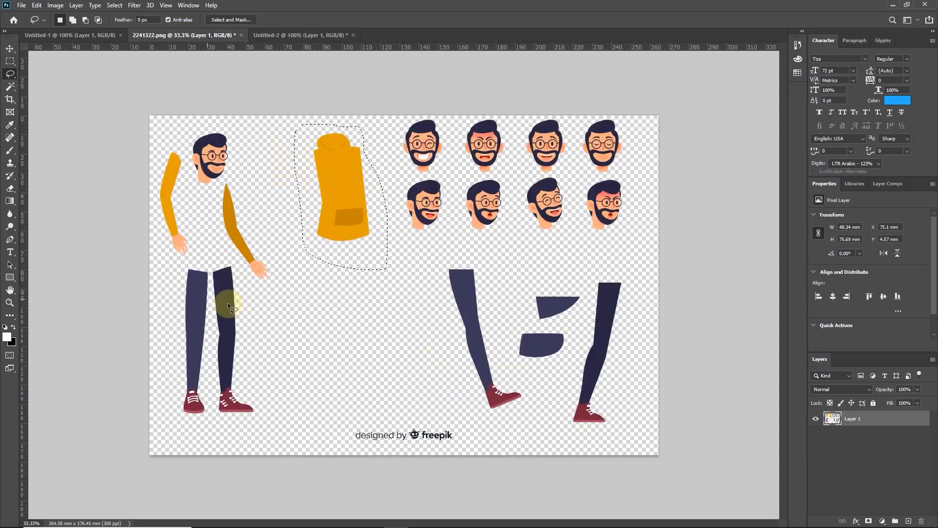
{"action": "left_click", "coordinate": [9, 60]}
{"action": "left_click", "coordinate": [49, 54]}
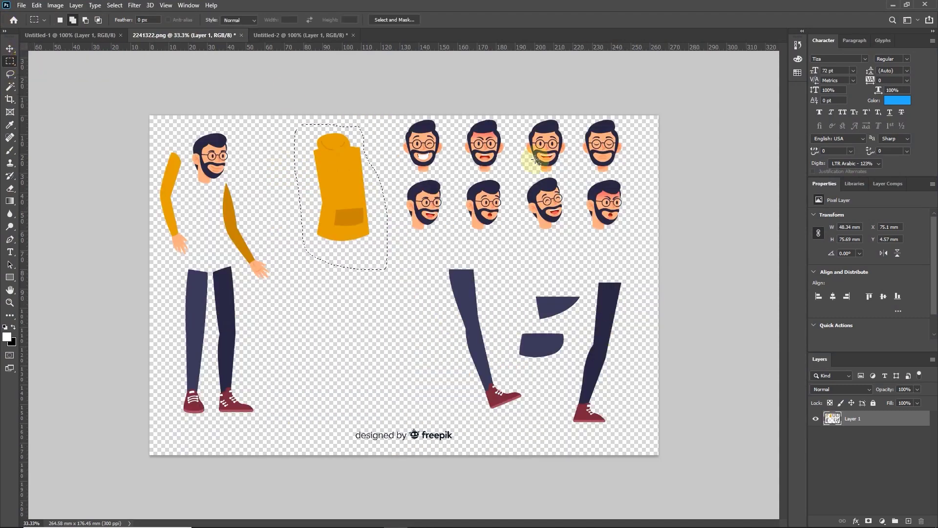
{"action": "mouse_move", "coordinate": [641, 256]}
{"action": "left_mouse_down"}
{"action": "mouse_move", "coordinate": [590, 416]}
{"action": "mouse_move", "coordinate": [568, 439]}
{"action": "left_mouse_up"}
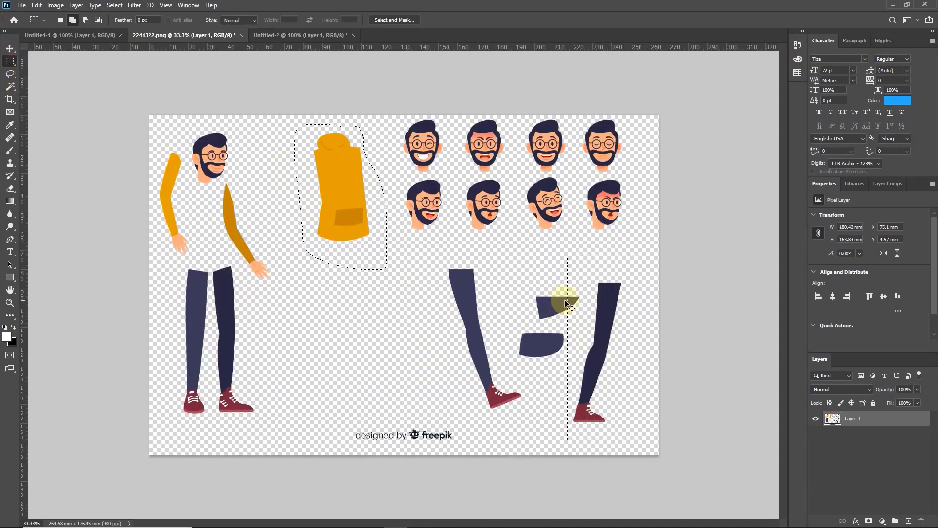
{"action": "key", "text": "ctrl+d"}
- Lasso the darkest bent leg at the far right of the character sheet and copy it
{"action": "left_click", "coordinate": [10, 73]}
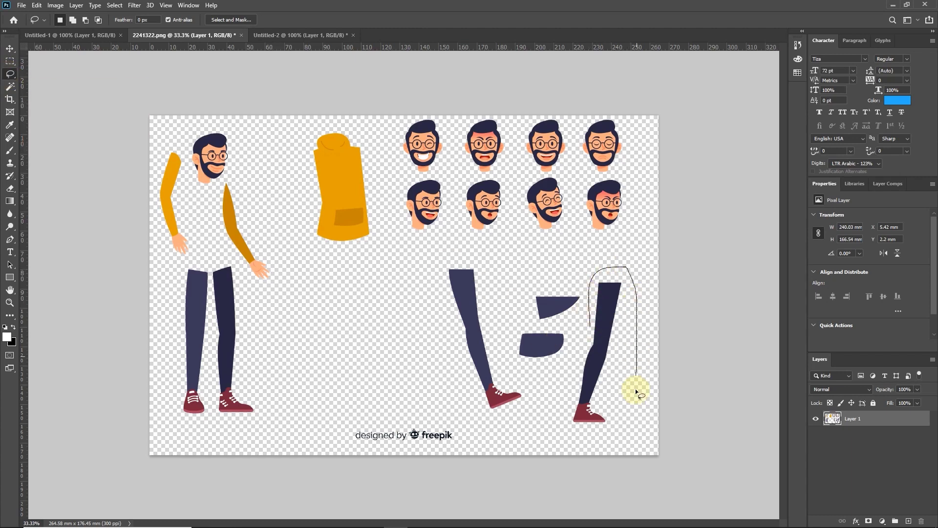
{"action": "left_click_drag", "start_coordinate": [553, 384], "coordinate": [553, 383]}
{"action": "key", "text": "ctrl+c"}
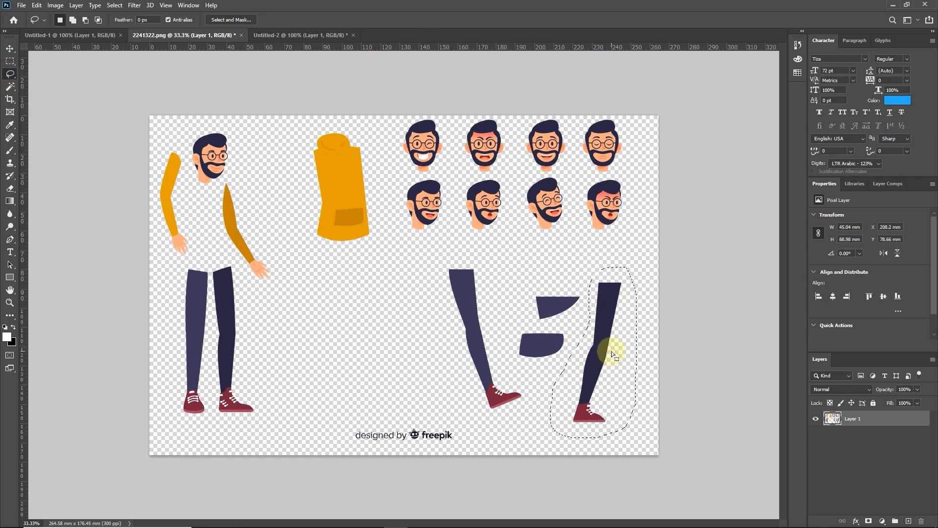
- Create a clipboard-sized 297 x 857 px document with transparent background contents and paste the copied leg into it
{"action": "key", "text": "ctrl+n"}
{"action": "left_click", "coordinate": [633, 304]}
{"action": "left_click", "coordinate": [635, 364]}
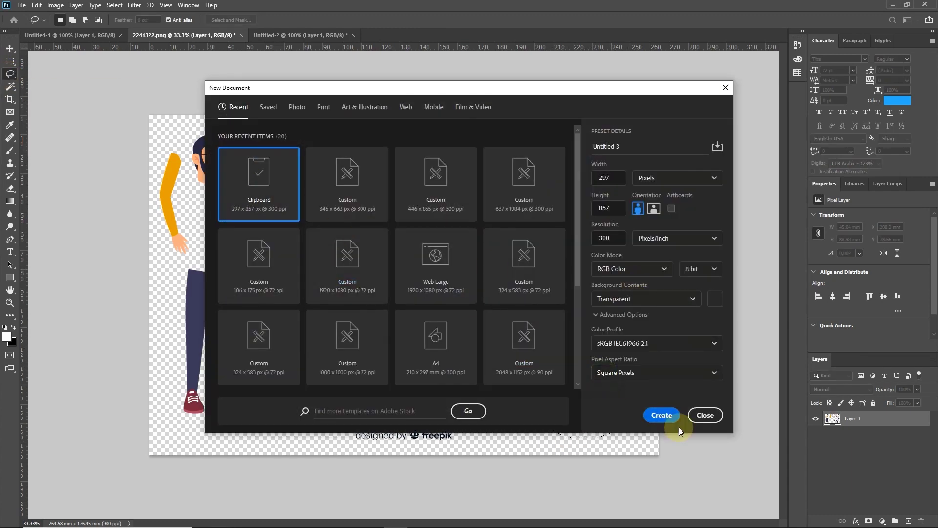
{"action": "left_click", "coordinate": [662, 414]}
{"action": "key", "text": "ctrl+v"}
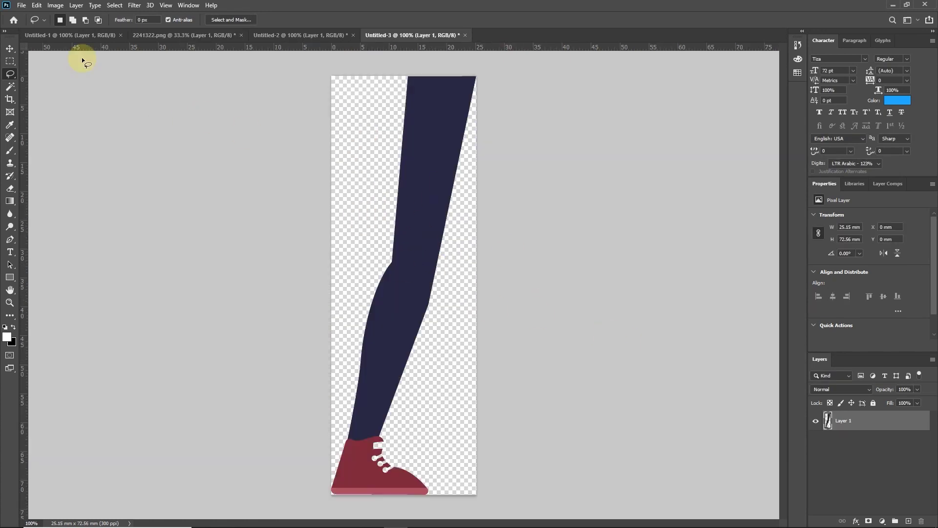
- Export the leg as a transparent PNG named "paye chap" to the Desktop
{"action": "left_click", "coordinate": [21, 6]}
{"action": "mouse_move", "coordinate": [63, 147]}
{"action": "left_click", "coordinate": [234, 152]}
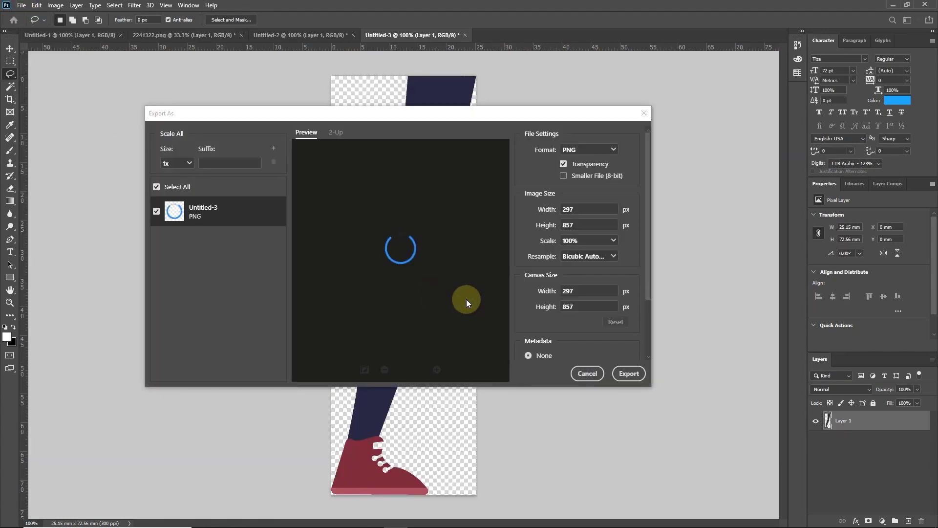
{"action": "left_click", "coordinate": [629, 374]}
{"action": "type", "text": "paye chap"}
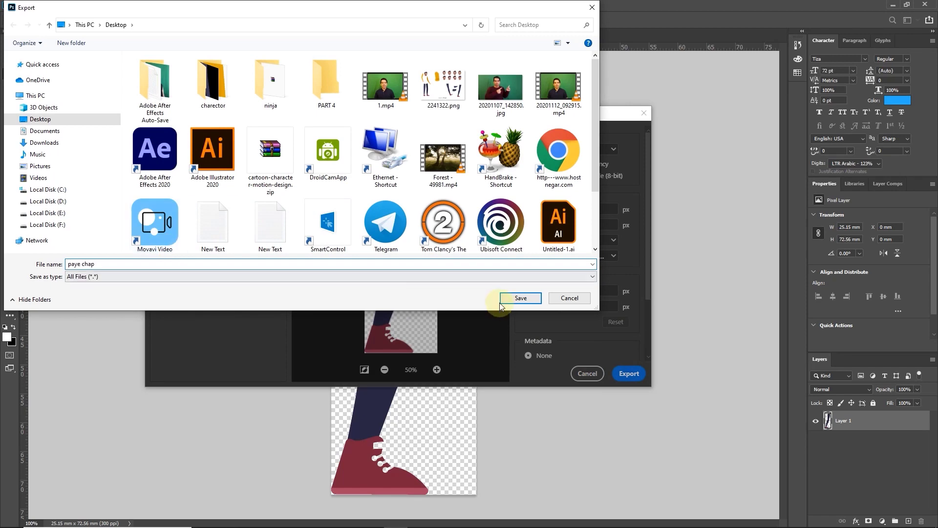
{"action": "left_click", "coordinate": [519, 297]}
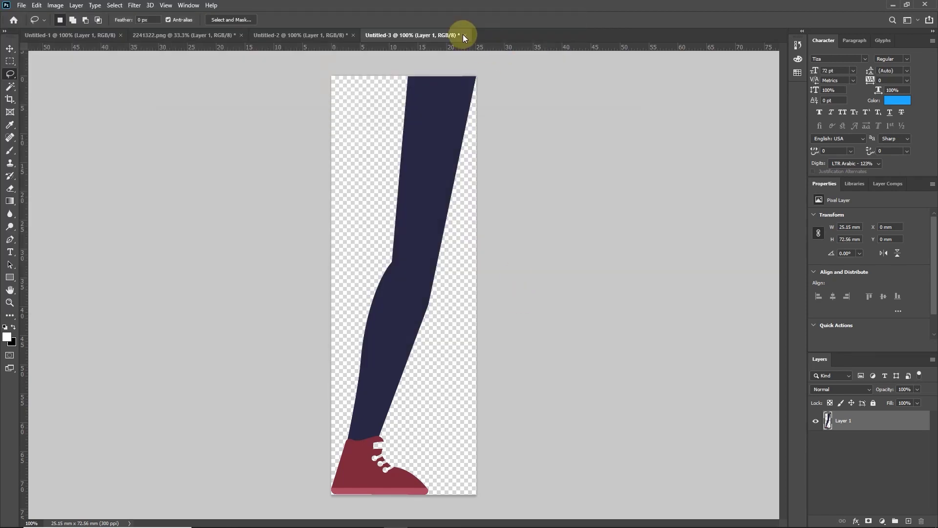
- Close the leg and torso documents without saving to return to 2241322.png
{"action": "left_click", "coordinate": [464, 35]}
{"action": "left_click", "coordinate": [348, 34]}
{"action": "left_click", "coordinate": [352, 35]}
{"action": "left_click", "coordinate": [477, 199]}
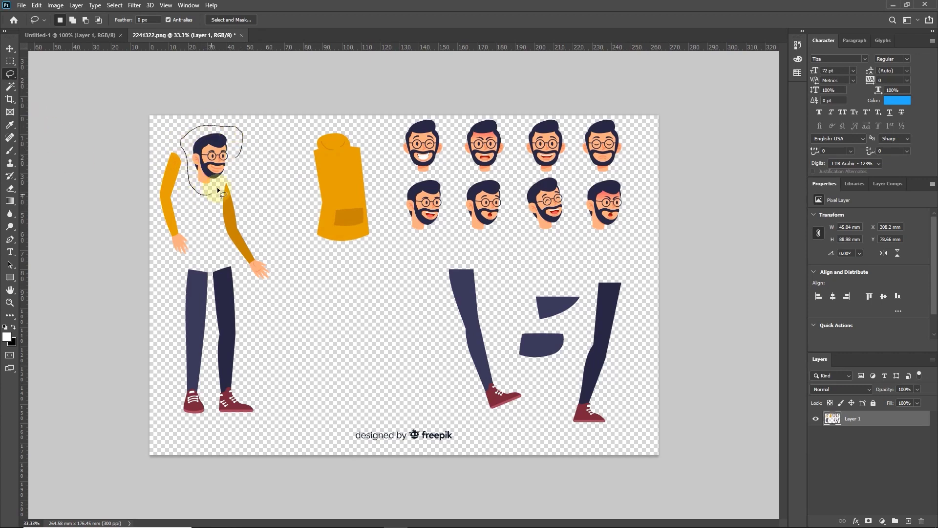
- Put the standing character's copied head into a new clipboard-sized 220 x 310 px document with transparent background contents
{"action": "key", "text": "ctrl+n"}
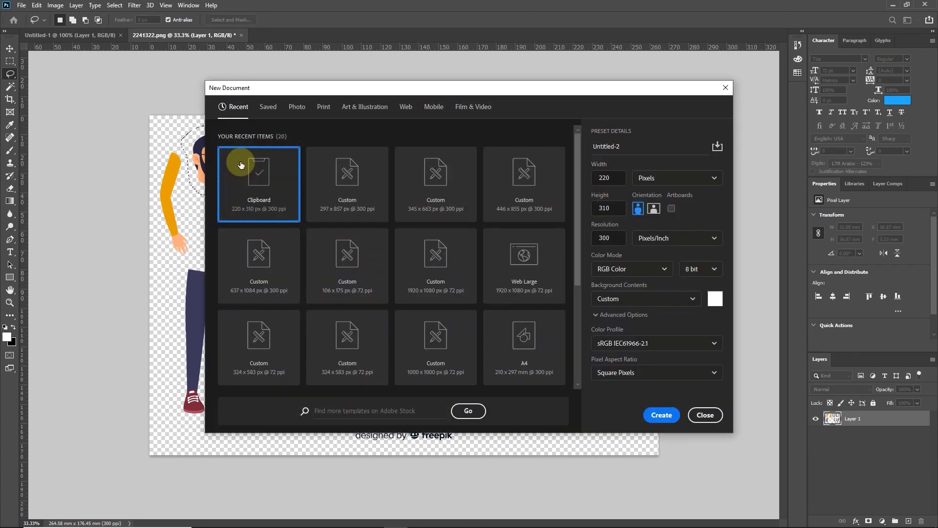
{"action": "left_click", "coordinate": [654, 304]}
{"action": "left_click", "coordinate": [601, 369]}
{"action": "left_click", "coordinate": [679, 411]}
{"action": "key", "text": "ctrl+v"}
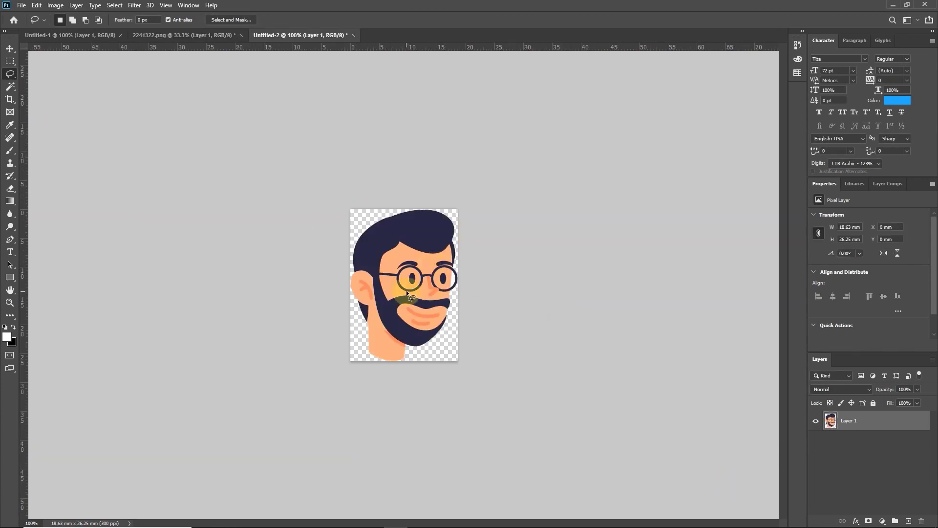
- Start a PNG export of the head and, while choosing its location, move paye chap.png from the Desktop into the charector folder
{"action": "left_click", "coordinate": [23, 7]}
{"action": "mouse_move", "coordinate": [109, 146]}
{"action": "left_click", "coordinate": [161, 156]}
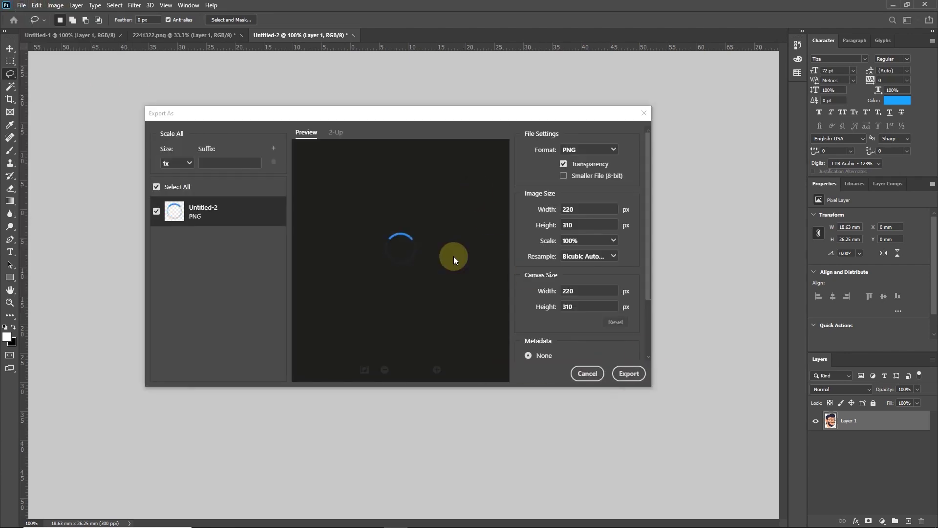
{"action": "left_click", "coordinate": [625, 376]}
{"action": "left_click", "coordinate": [209, 82]}
{"action": "left_click", "coordinate": [328, 222]}
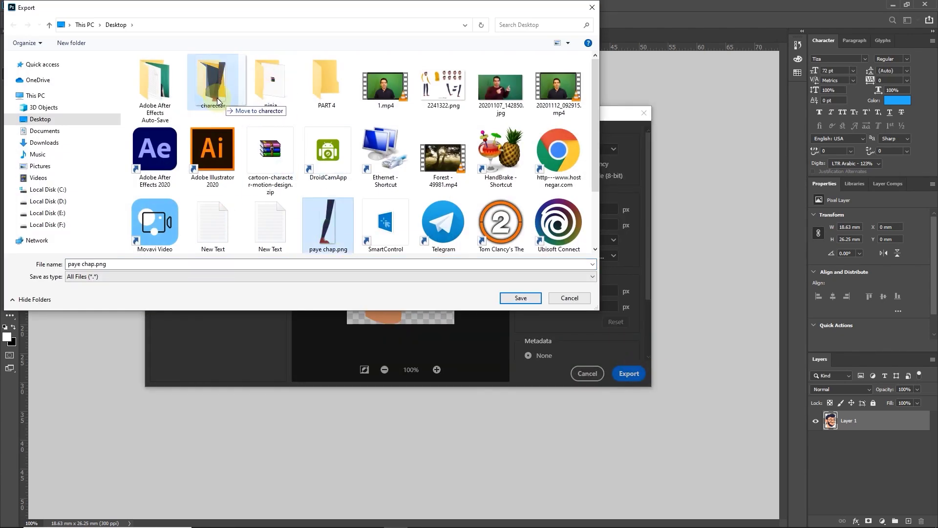
- Save the exported head as "sar 1" in the charector folder
{"action": "double_click", "coordinate": [209, 82]}
{"action": "left_click_drag", "start_coordinate": [107, 264], "coordinate": [57, 267]}
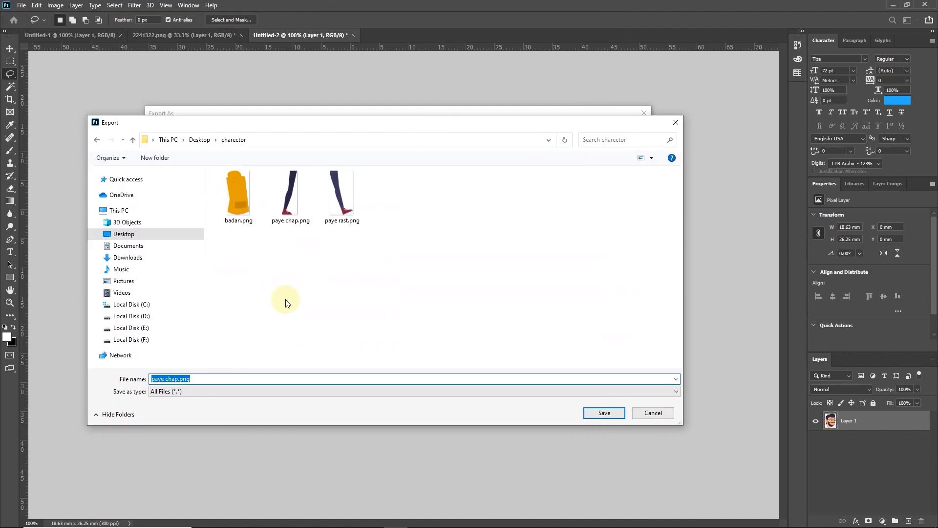
{"action": "type", "text": "sar 1"}
{"action": "left_click", "coordinate": [604, 413]}
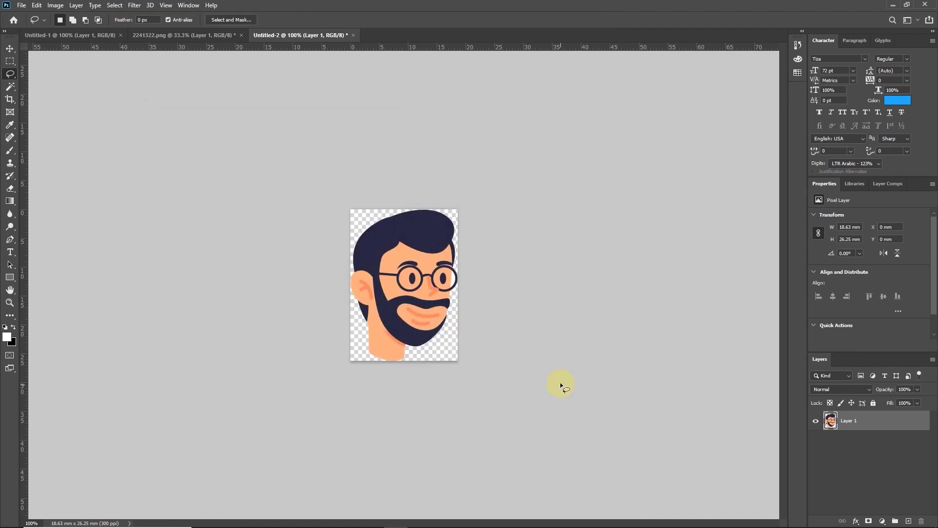
- Close the head document without saving, then lasso the darker orange arm of the standing character in 2241322.png and copy it
{"action": "left_click", "coordinate": [352, 35]}
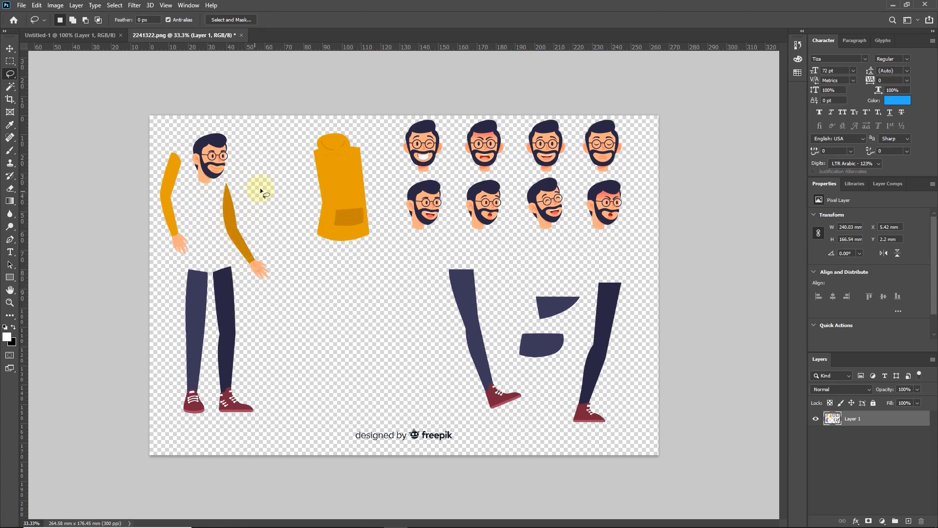
{"action": "left_click_drag", "start_coordinate": [260, 191], "coordinate": [285, 186]}
{"action": "key", "text": "ctrl+c"}
- Create a clipboard-sized 290 x 593 px document with transparent background contents and paste the copied darker arm into it
{"action": "key", "text": "ctrl+n"}
{"action": "left_click", "coordinate": [649, 298]}
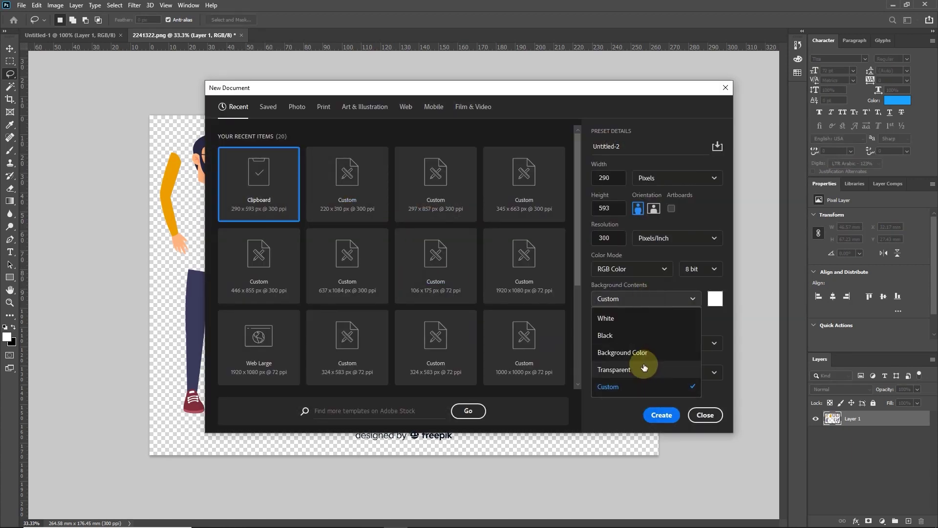
{"action": "left_click", "coordinate": [644, 368]}
{"action": "left_click", "coordinate": [662, 415]}
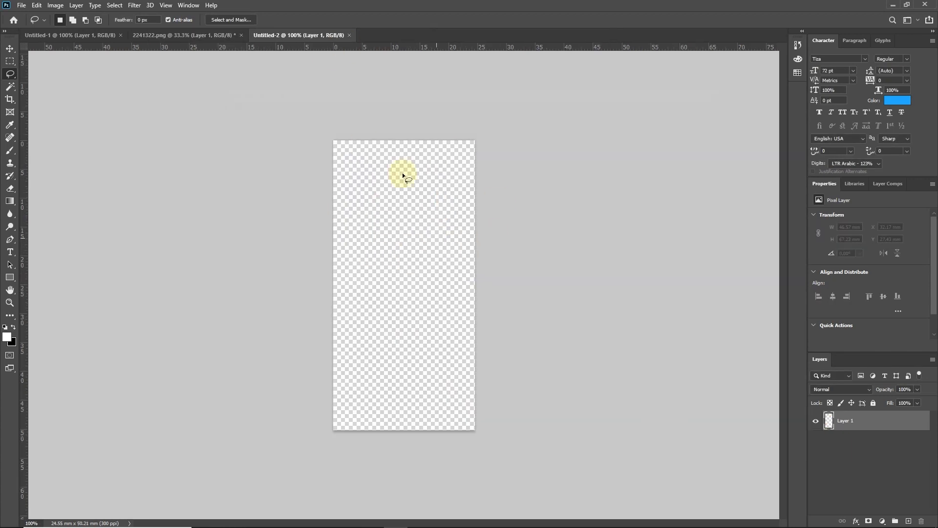
{"action": "key", "text": "ctrl+v"}
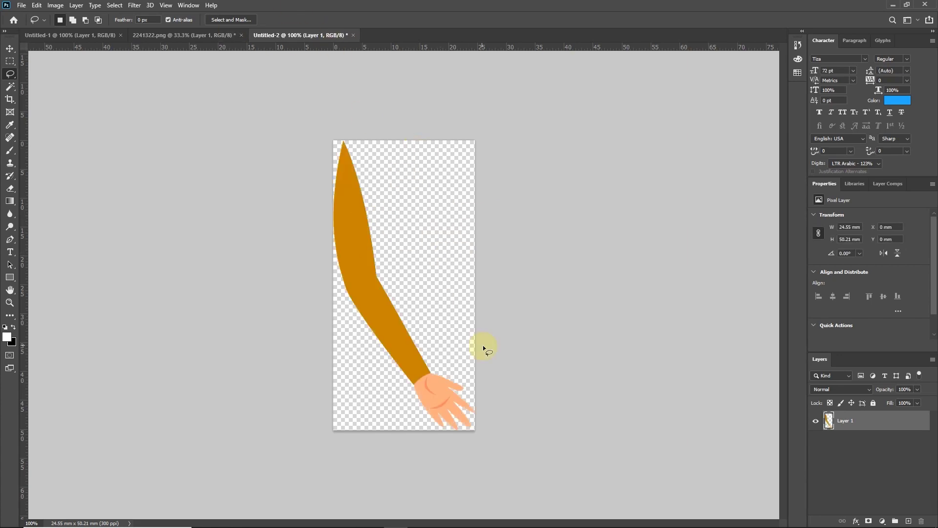
- Export the darker arm as a transparent PNG named "dast chap" into the charector folder on the Desktop
{"action": "left_click", "coordinate": [22, 5]}
{"action": "left_click", "coordinate": [77, 153]}
{"action": "left_click", "coordinate": [166, 164]}
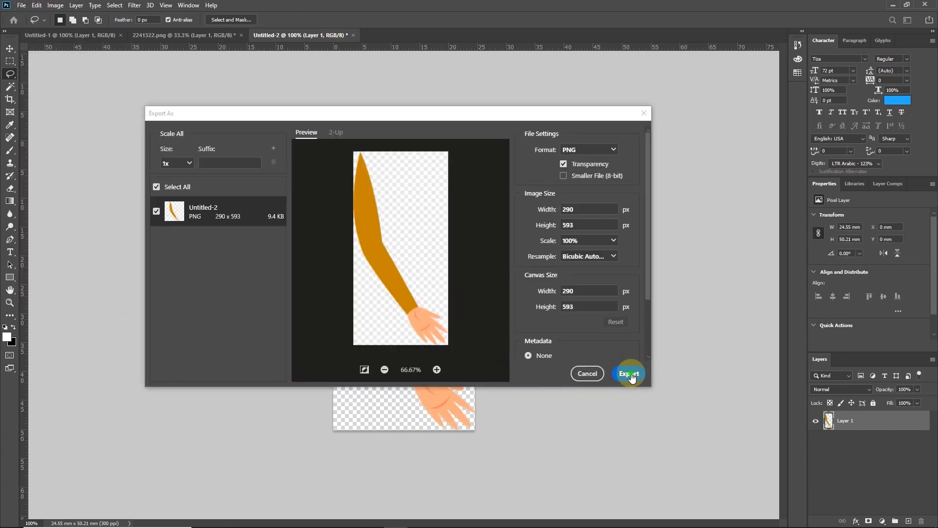
{"action": "left_click", "coordinate": [631, 374]}
{"action": "double_click", "coordinate": [286, 194]}
{"action": "left_click_drag", "start_coordinate": [210, 378], "coordinate": [140, 380]}
{"action": "type", "text": "dast "}
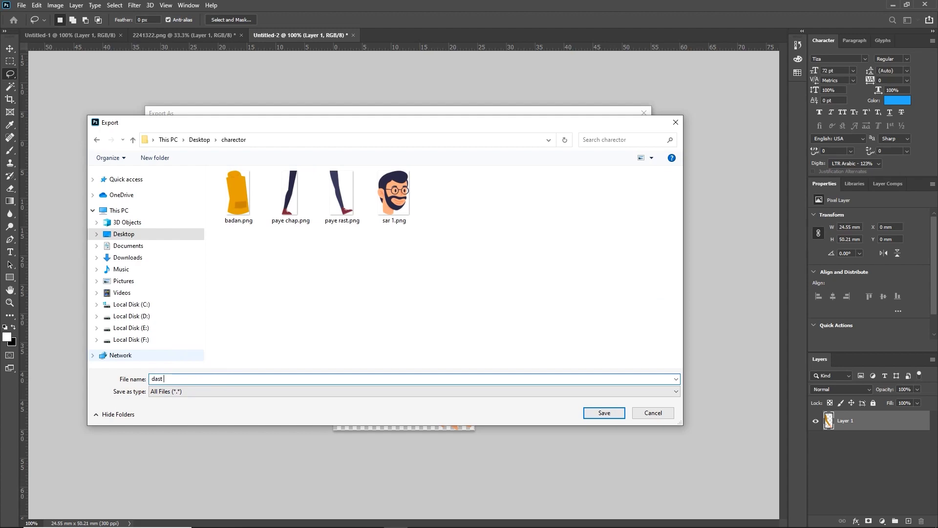
{"action": "type", "text": " chap"}
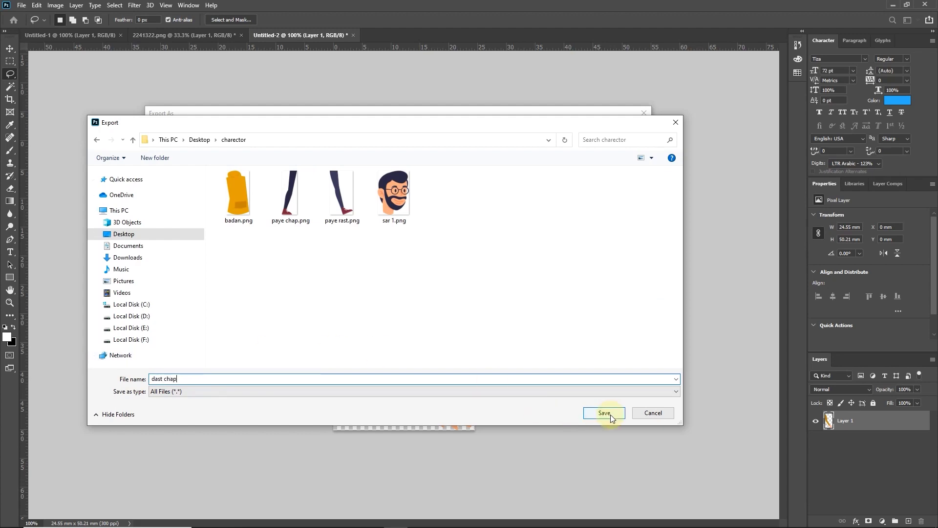
{"action": "left_click", "coordinate": [604, 413]}
- Close the arm document without saving, then lasso the lighter orange arm in 2241322.png and copy it
{"action": "key", "text": "ctrl+w"}
{"action": "key", "text": "n"}
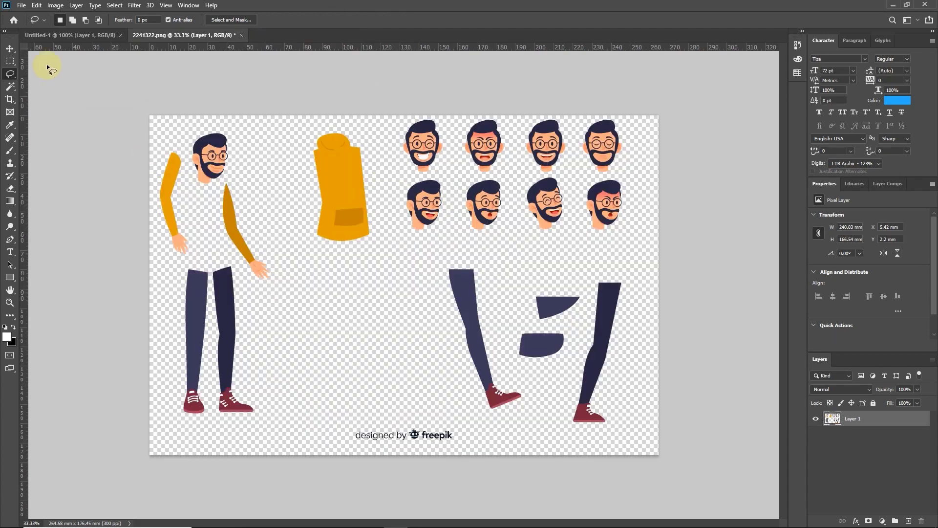
{"action": "key", "text": "z"}
{"action": "scroll", "coordinate": [181, 179], "scroll_direction": "up", "scroll_amount": 6}
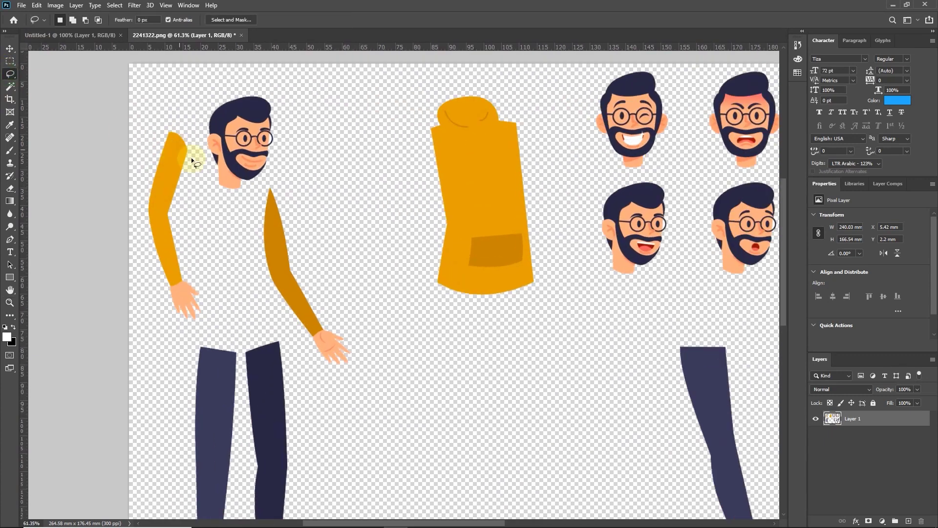
{"action": "left_click_drag", "start_coordinate": [202, 157], "coordinate": [203, 159]}
{"action": "key", "text": "ctrl+c"}
- Create a clipboard-sized 175 x 625 px document with transparent background contents and paste the copied lighter arm into it
{"action": "key", "text": "ctrl+n"}
{"action": "left_click", "coordinate": [638, 300]}
{"action": "left_click", "coordinate": [616, 337]}
{"action": "left_click", "coordinate": [662, 415]}
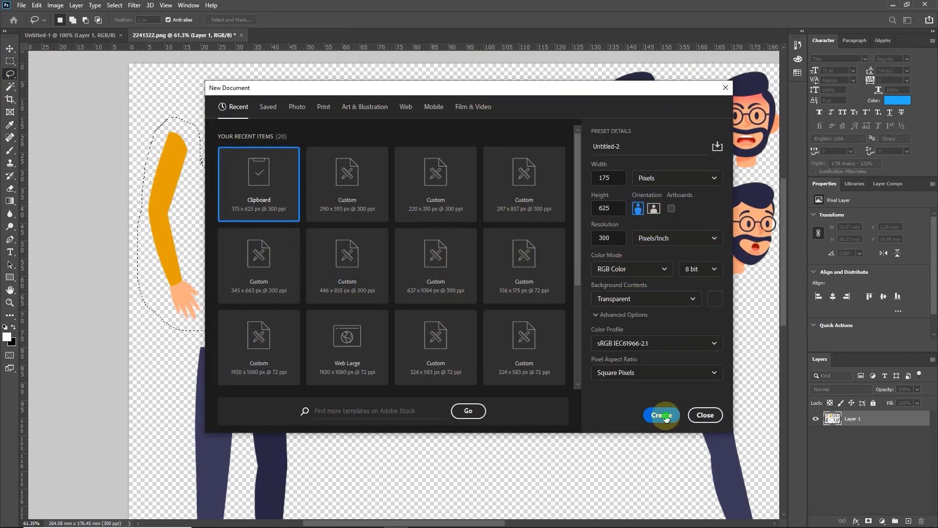
{"action": "key", "text": "ctrl+v"}
- Export the lighter arm as a transparent PNG named "dast rast" into the charector folder on the Desktop
{"action": "left_click", "coordinate": [23, 6]}
{"action": "mouse_move", "coordinate": [34, 142]}
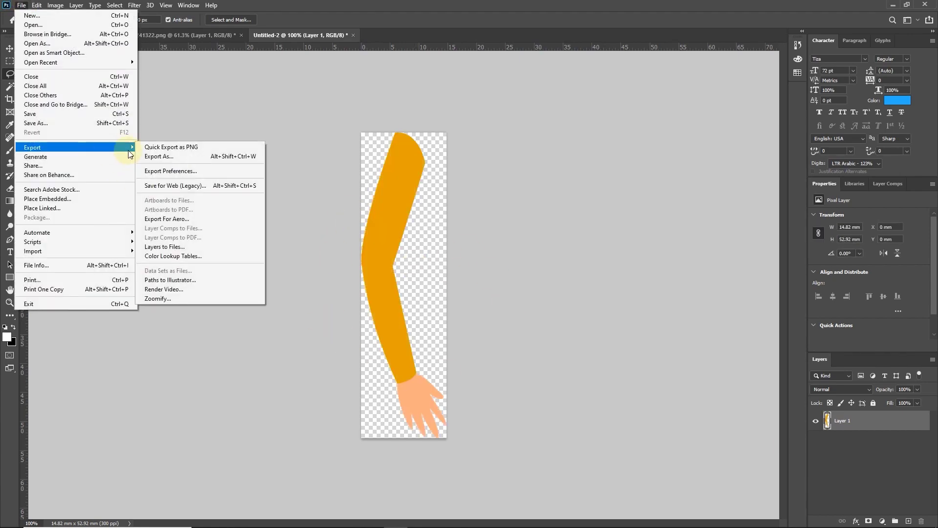
{"action": "left_click", "coordinate": [210, 155]}
{"action": "left_click", "coordinate": [628, 373]}
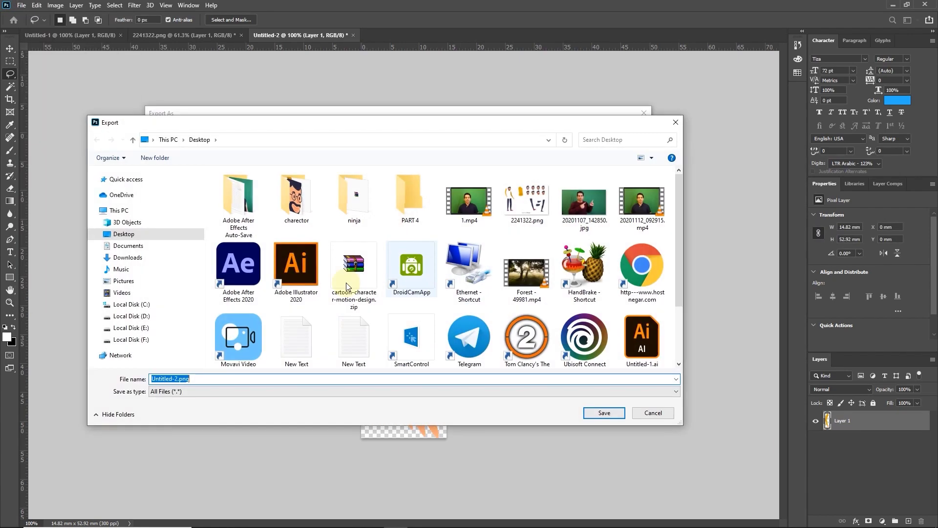
{"action": "double_click", "coordinate": [293, 194]}
{"action": "left_click", "coordinate": [131, 379]}
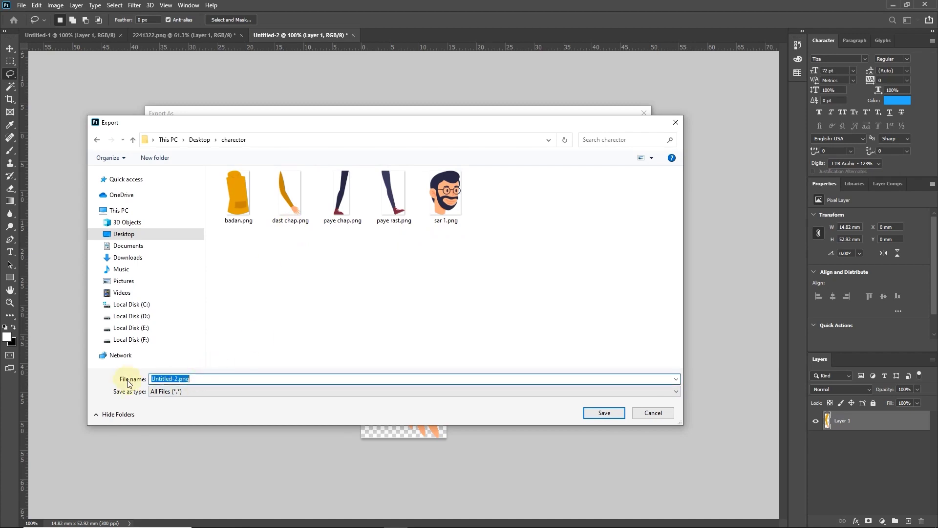
{"action": "type", "text": "dast rast"}
{"action": "key", "text": "Return"}
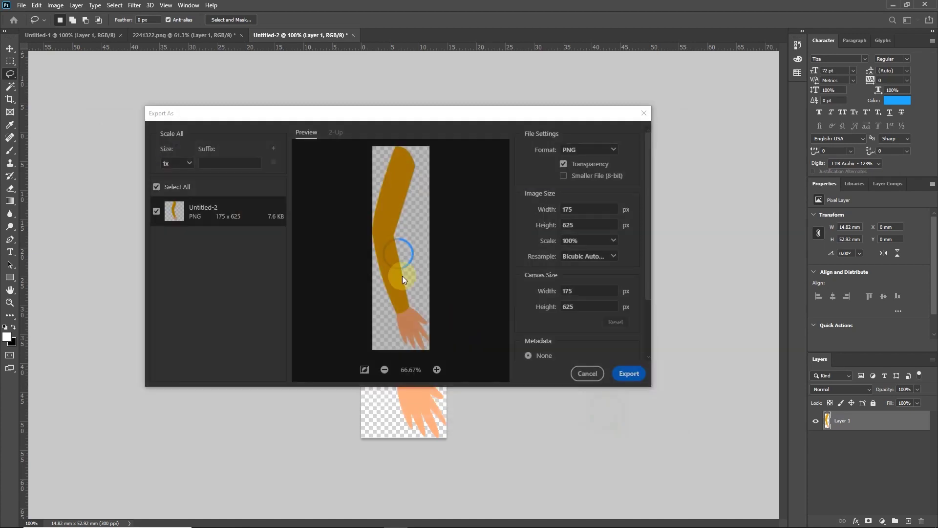
- Close the lighter arm's document without saving, then lasso the lower of the two hip pieces between the bent legs and copy it
{"action": "left_click", "coordinate": [352, 34]}
{"action": "key", "text": "n"}
{"action": "scroll", "coordinate": [374, 338], "scroll_direction": "down", "scroll_amount": 1}
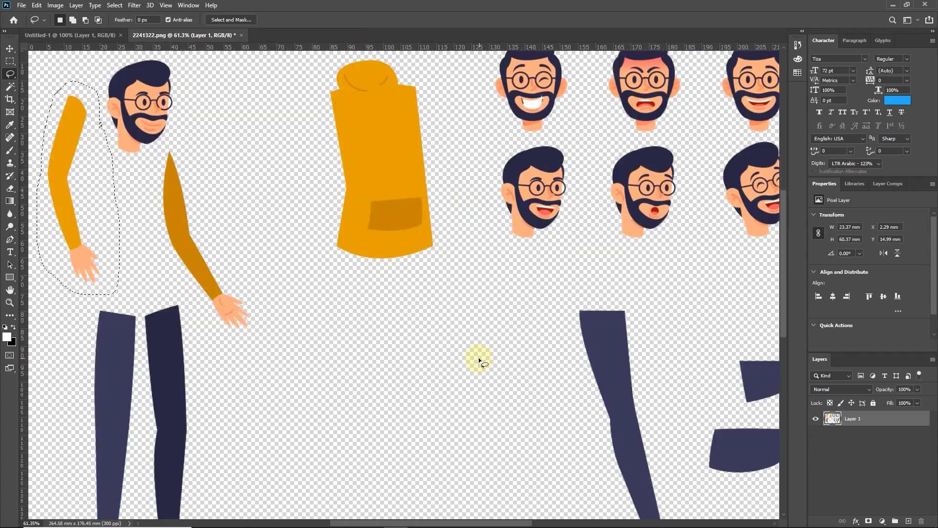
{"action": "scroll", "coordinate": [510, 354], "scroll_direction": "down", "scroll_amount": 5}
{"action": "scroll", "coordinate": [541, 348], "scroll_direction": "up", "scroll_amount": 2}
{"action": "left_click", "coordinate": [608, 334]}
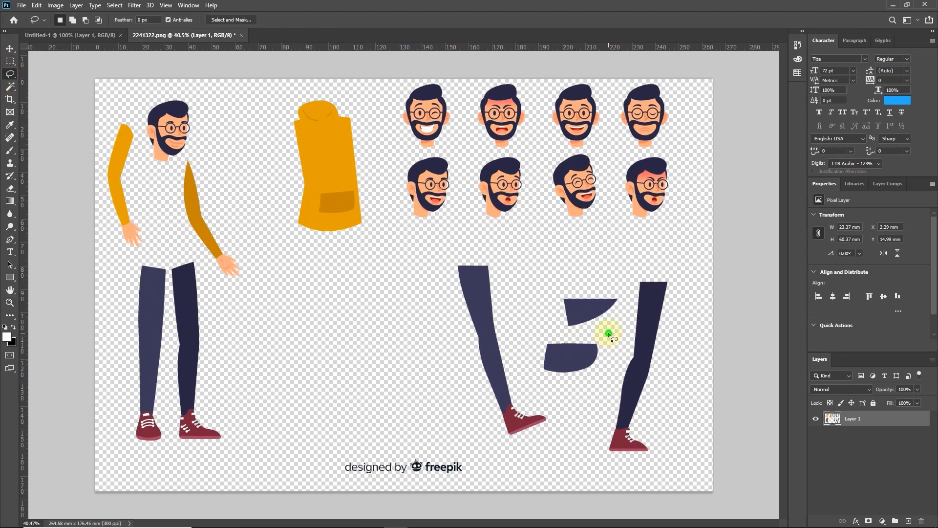
{"action": "left_click_drag", "start_coordinate": [605, 333], "coordinate": [605, 334]}
{"action": "key", "text": "ctrl+c"}
- Create a clipboard-sized 23.2 x 12.53 mm document with a transparent background and paste the copied hip piece into it
{"action": "key", "text": "ctrl+n"}
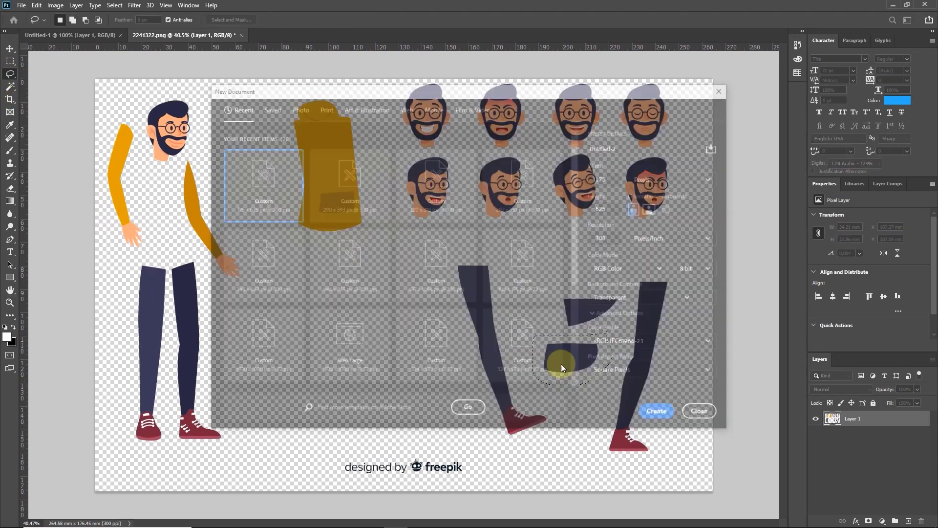
{"action": "left_click", "coordinate": [660, 416]}
{"action": "key", "text": "ctrl+v"}
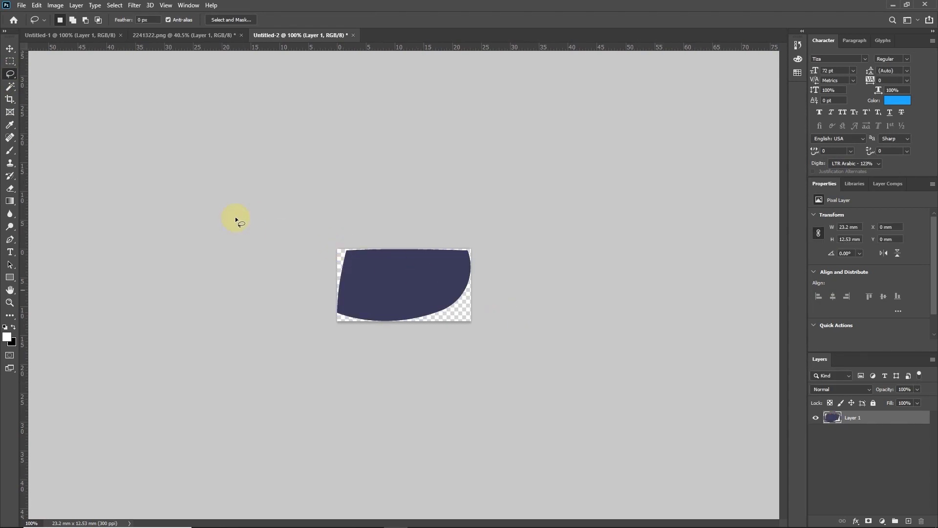
- Export the hip piece as Untitled-2.png into the charector folder on the Desktop, and close its document without saving
{"action": "left_click", "coordinate": [22, 5]}
{"action": "mouse_move", "coordinate": [63, 145]}
{"action": "left_click", "coordinate": [161, 156]}
{"action": "left_click", "coordinate": [627, 372]}
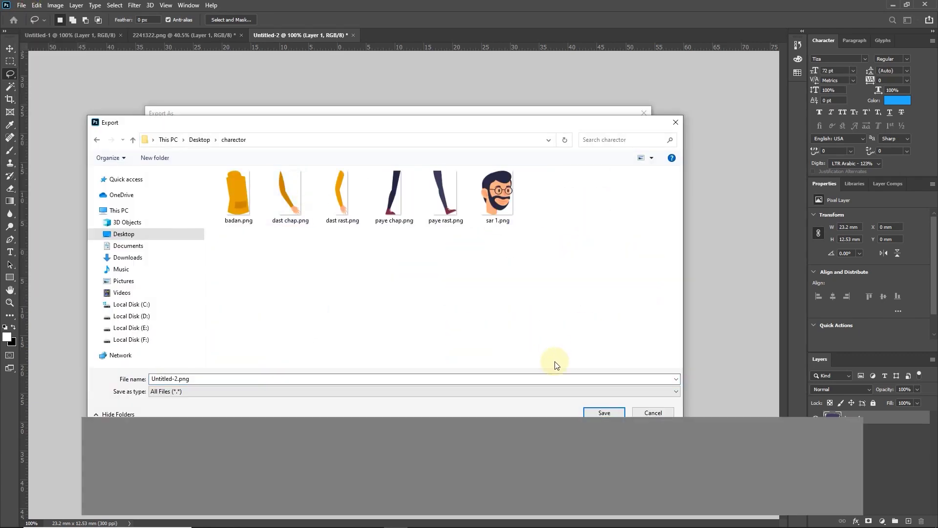
{"action": "key", "text": "Return"}
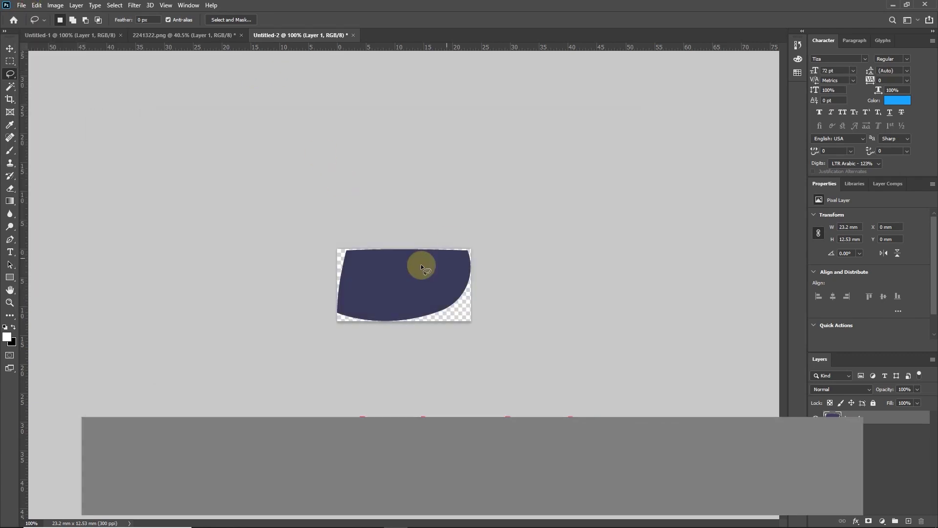
{"action": "left_click", "coordinate": [352, 34]}
{"action": "left_click", "coordinate": [476, 199]}
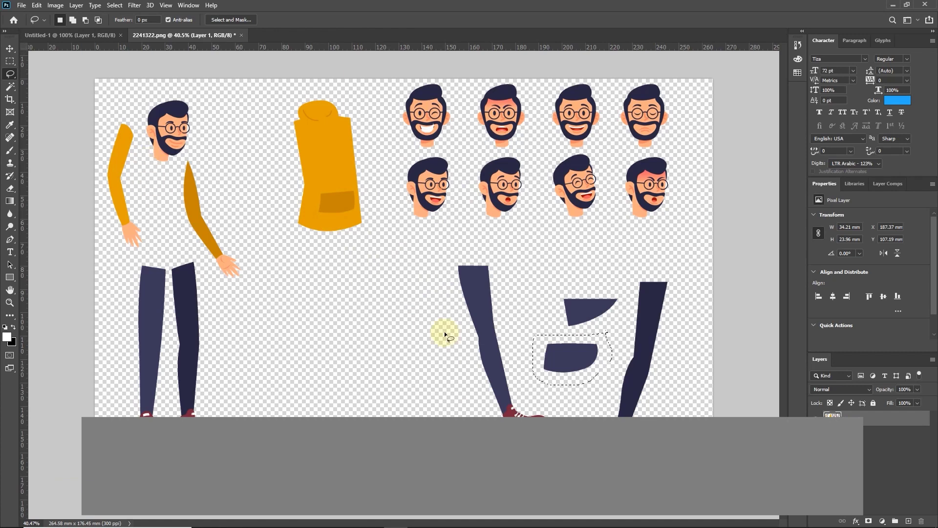
- Lasso and copy the first head in the lower row, and paste it into a clipboard-sized 217 x 306 px document with a white background
{"action": "key", "text": "ctrl+d"}
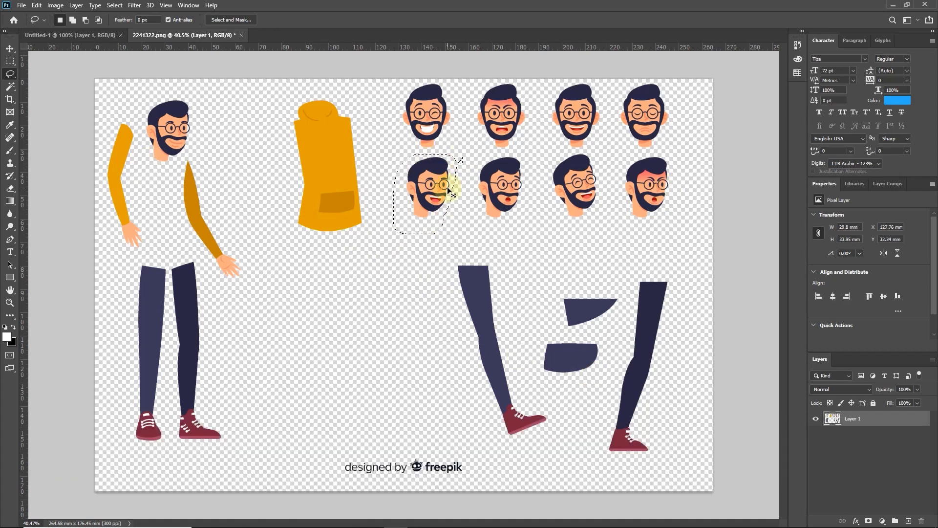
{"action": "left_click_drag", "start_coordinate": [447, 186], "coordinate": [447, 187]}
{"action": "key", "text": "ctrl+c"}
{"action": "key", "text": "ctrl+n"}
{"action": "key", "text": "Return"}
{"action": "key", "text": "ctrl+v"}
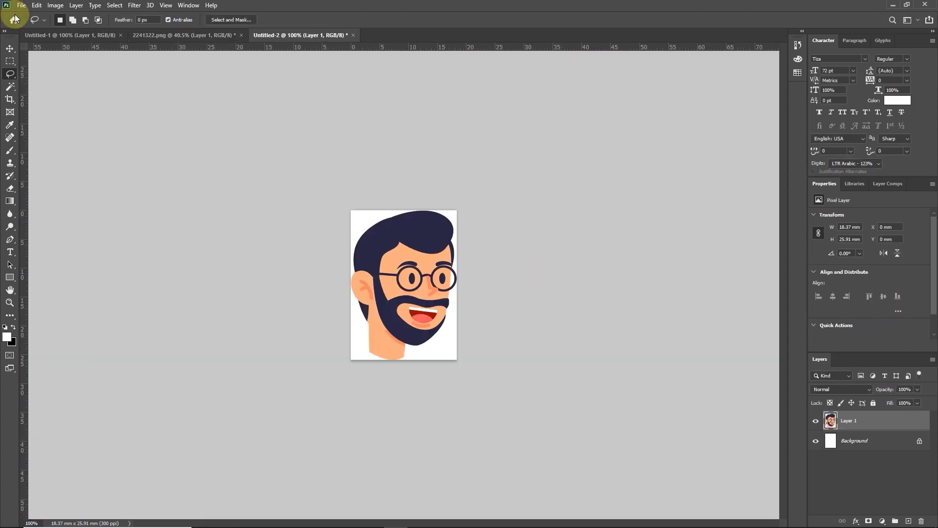
- Export the smiling head as a PNG named "sar 2" into the charector folder on the Desktop
{"action": "left_click", "coordinate": [21, 5]}
{"action": "mouse_move", "coordinate": [29, 143]}
{"action": "left_click", "coordinate": [166, 146]}
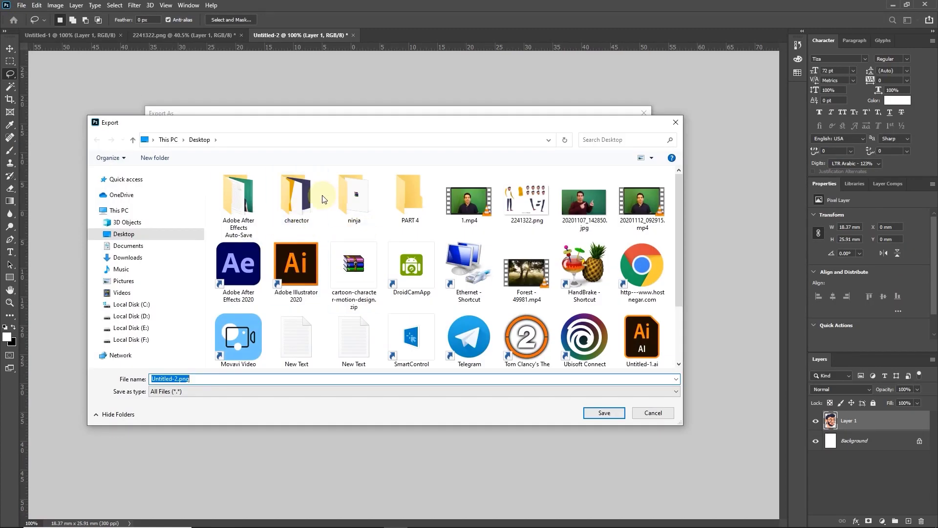
{"action": "left_click", "coordinate": [297, 196]}
{"action": "left_click", "coordinate": [605, 412]}
{"action": "key", "text": "Return"}
{"action": "key", "text": "Return"}
{"action": "key", "text": "Return"}
{"action": "key", "text": "Return"}
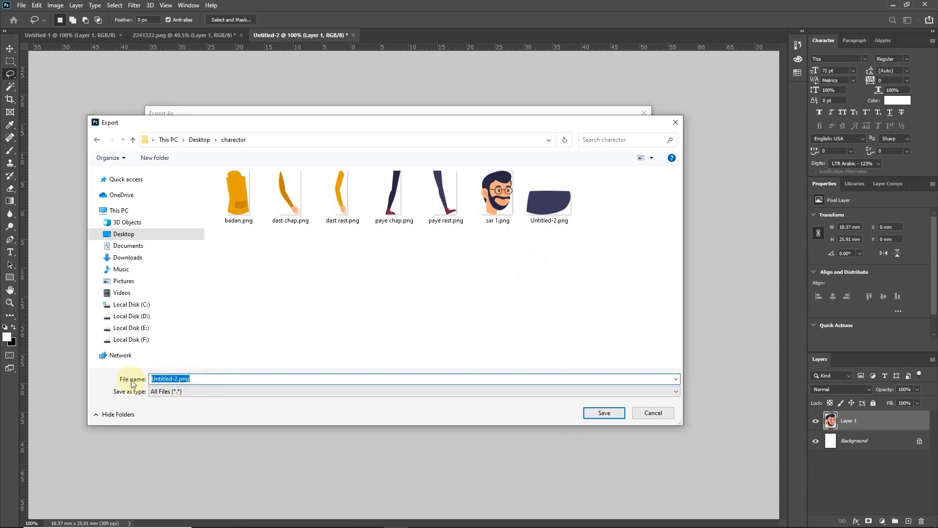
{"action": "type", "text": "sar"}
{"action": "left_click", "coordinate": [604, 413]}
- In the 2241322.png document, lasso the second head in the lower row and copy it
{"action": "left_click", "coordinate": [176, 37]}
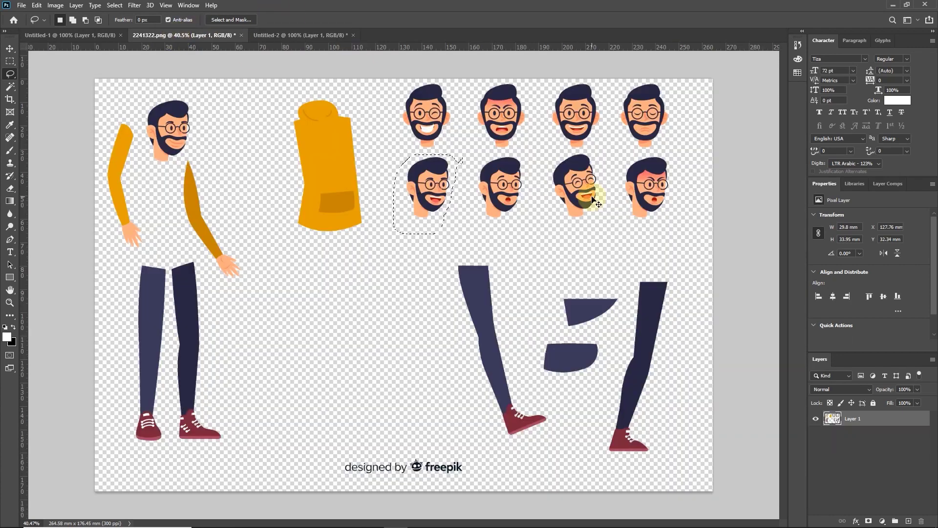
{"action": "left_click", "coordinate": [629, 215]}
{"action": "left_click_drag", "start_coordinate": [533, 152], "coordinate": [467, 158]}
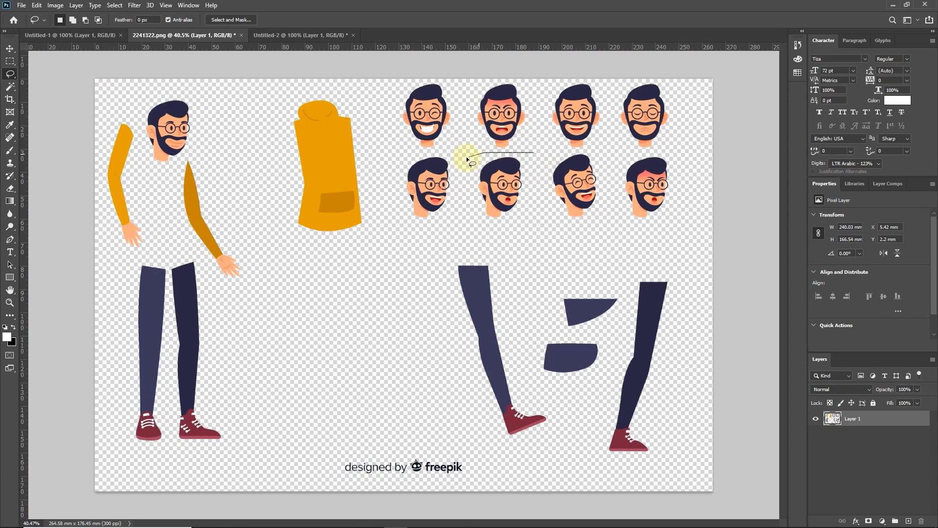
{"action": "left_click_drag", "start_coordinate": [532, 155], "coordinate": [537, 149]}
{"action": "key", "text": "ctrl+c"}
- Create a clipboard-sized 217 x 306 px document with transparent background contents and paste the copied surprised head into it
{"action": "key", "text": "ctrl+n"}
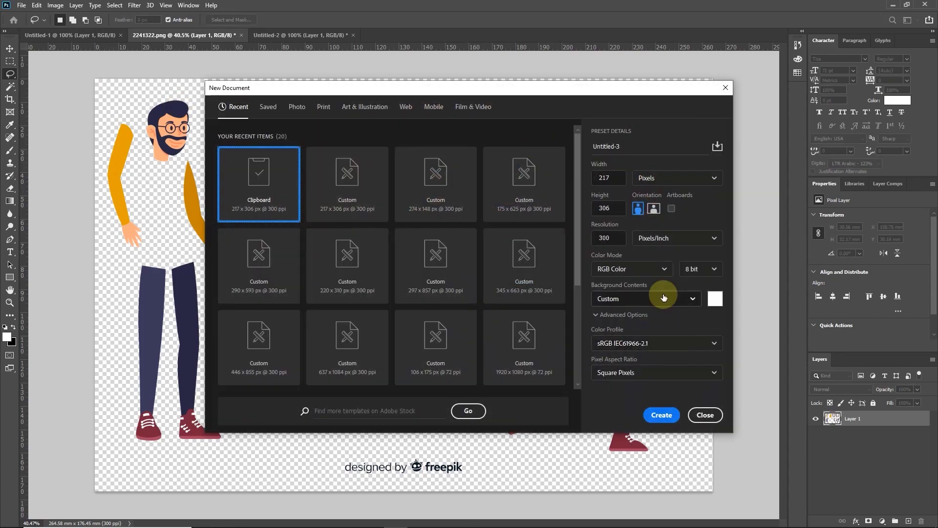
{"action": "left_click", "coordinate": [664, 299]}
{"action": "left_click", "coordinate": [647, 366]}
{"action": "key", "text": "Return"}
{"action": "key", "text": "ctrl+v"}
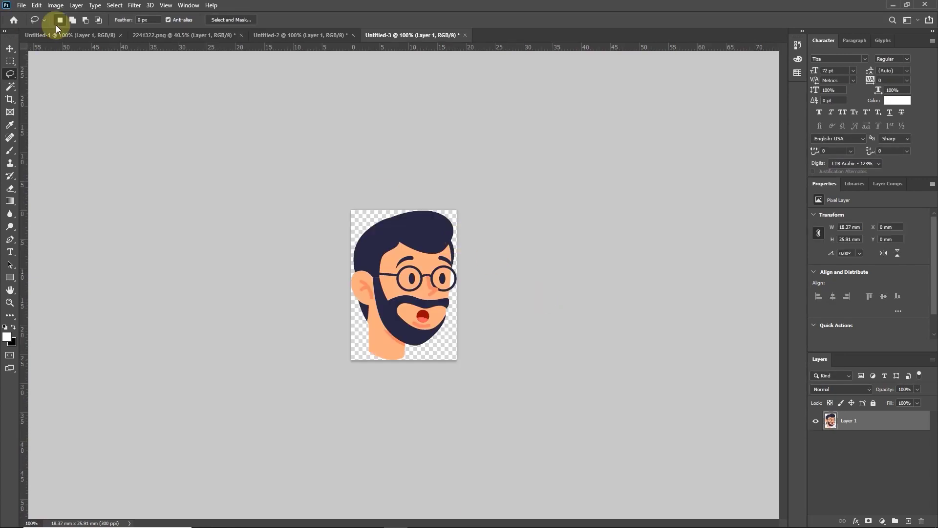
- Export the surprised head as a transparent PNG named "sar 3" into the charector folder, and clear the selection in the 2241322.png document
{"action": "left_click", "coordinate": [21, 5]}
{"action": "mouse_move", "coordinate": [93, 147]}
{"action": "left_click", "coordinate": [183, 158]}
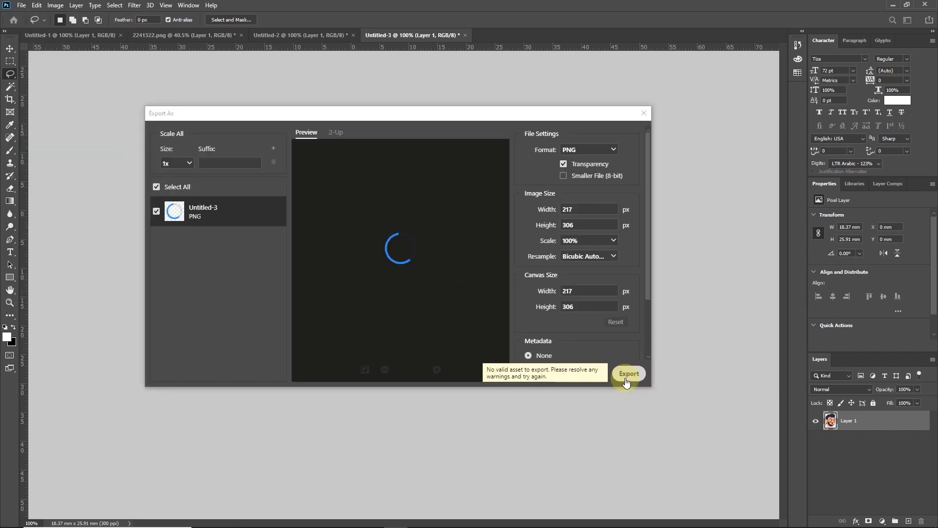
{"action": "left_click", "coordinate": [628, 373]}
{"action": "double_click", "coordinate": [296, 198]}
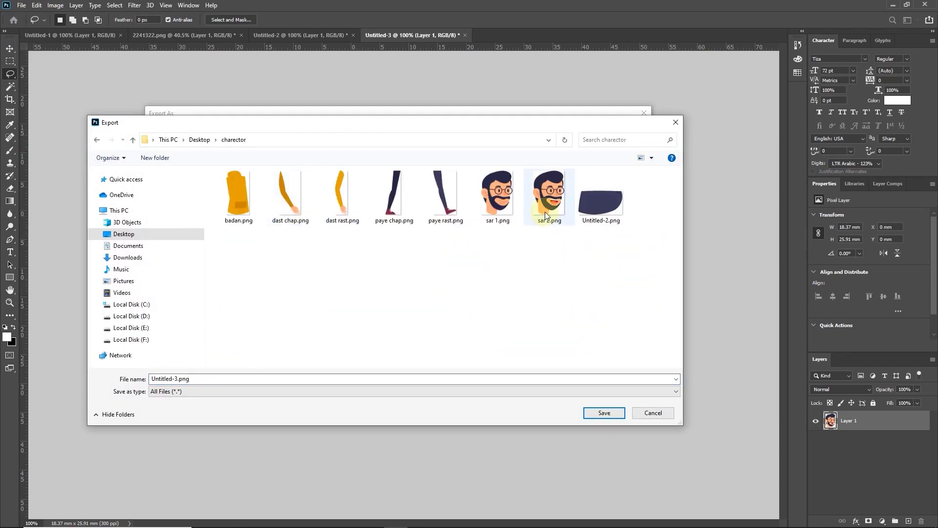
{"action": "left_click", "coordinate": [209, 380]}
{"action": "key", "text": "ctrl+a"}
{"action": "type", "text": "sar 3"}
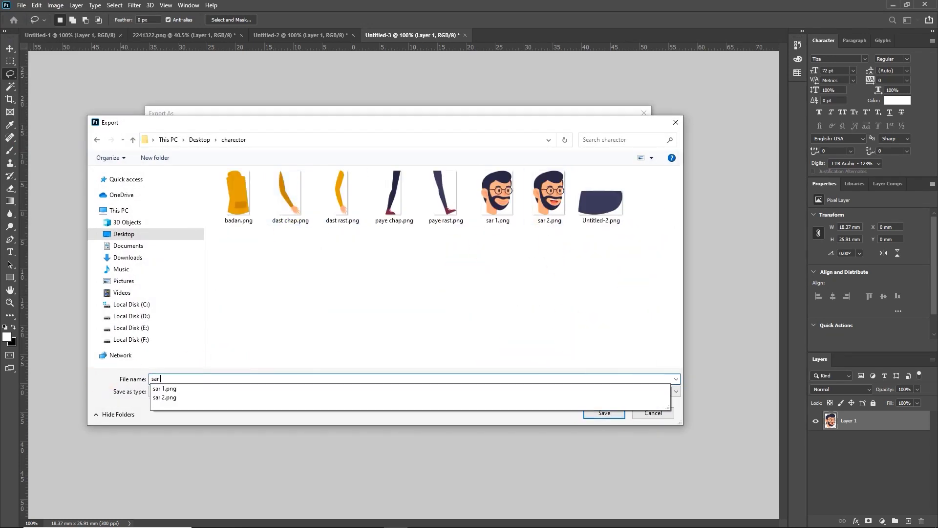
{"action": "left_click", "coordinate": [603, 413]}
{"action": "left_click", "coordinate": [162, 36]}
{"action": "left_click", "coordinate": [374, 219]}
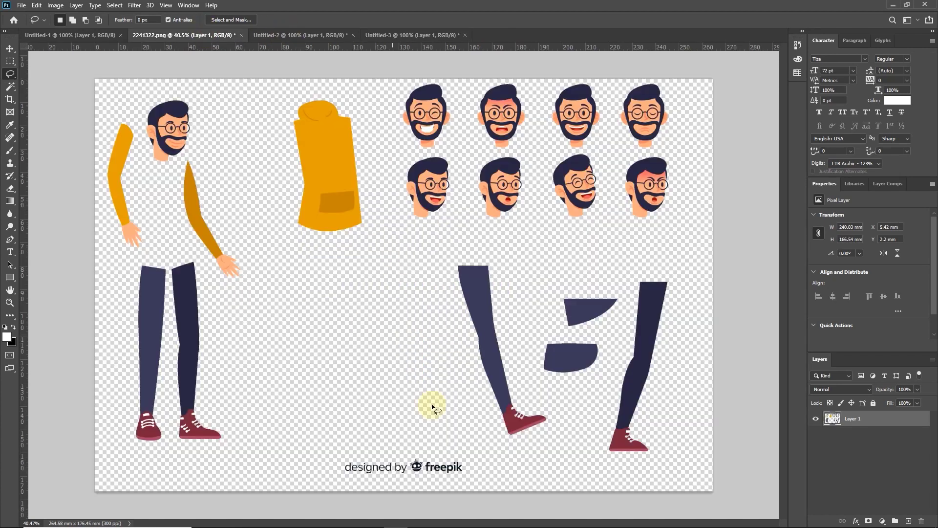
- Switch to Moho and add badan.png from the Desktop's charector folder as a new image layer
{"action": "left_click", "coordinate": [419, 519]}
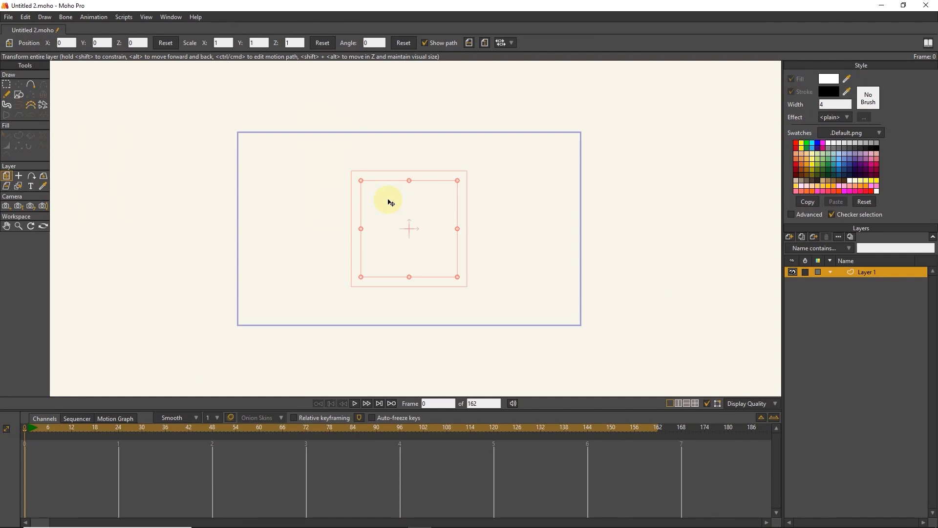
{"action": "left_click", "coordinate": [789, 238]}
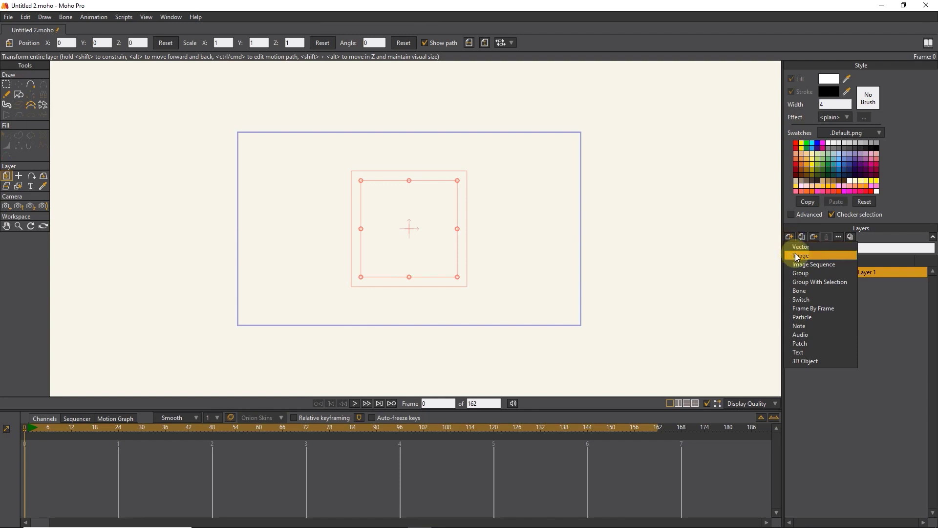
{"action": "left_click", "coordinate": [800, 256]}
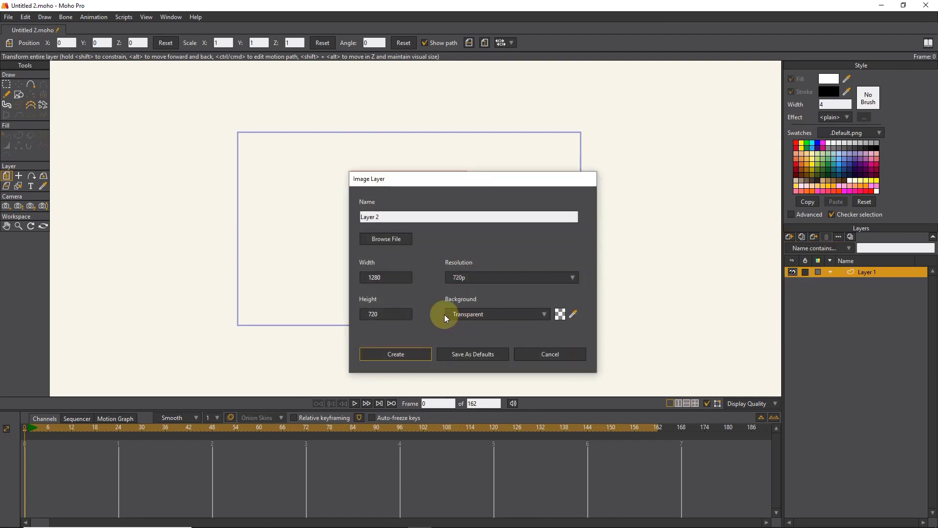
{"action": "left_click", "coordinate": [392, 239]}
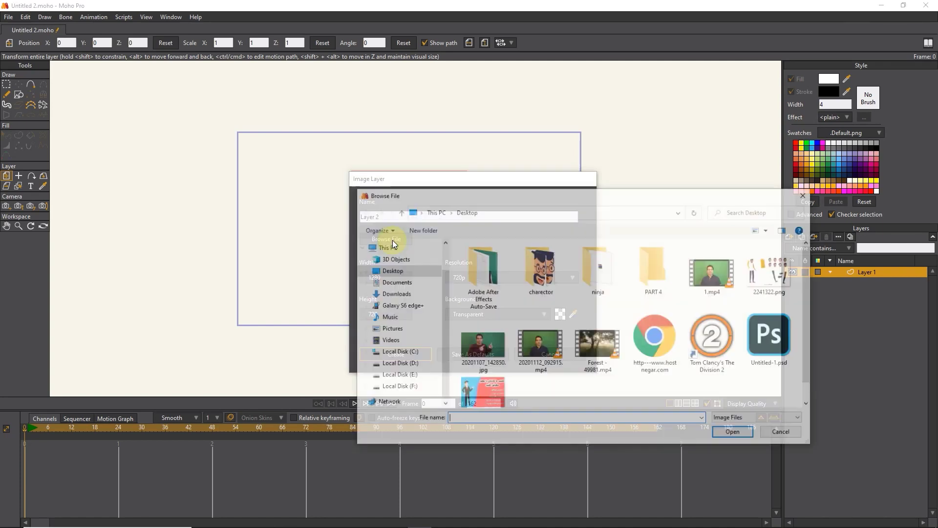
{"action": "double_click", "coordinate": [543, 272]}
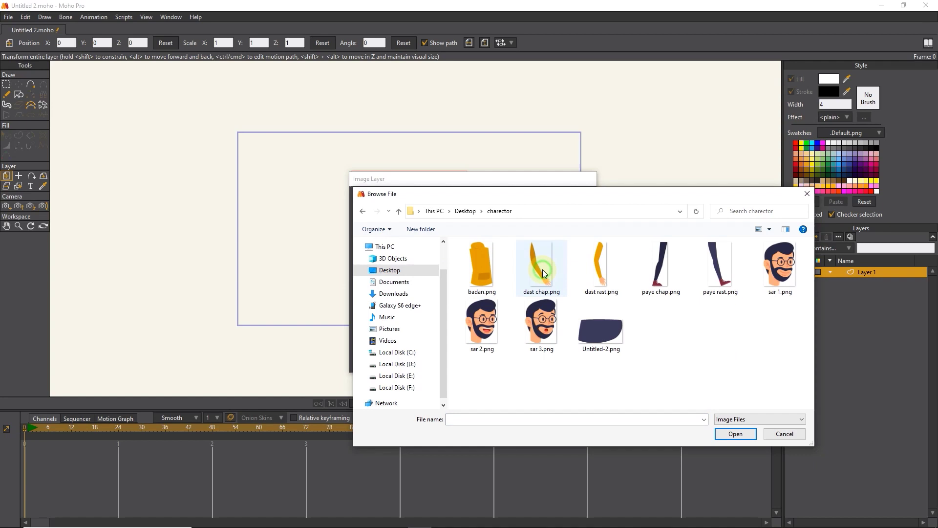
{"action": "left_click", "coordinate": [486, 263]}
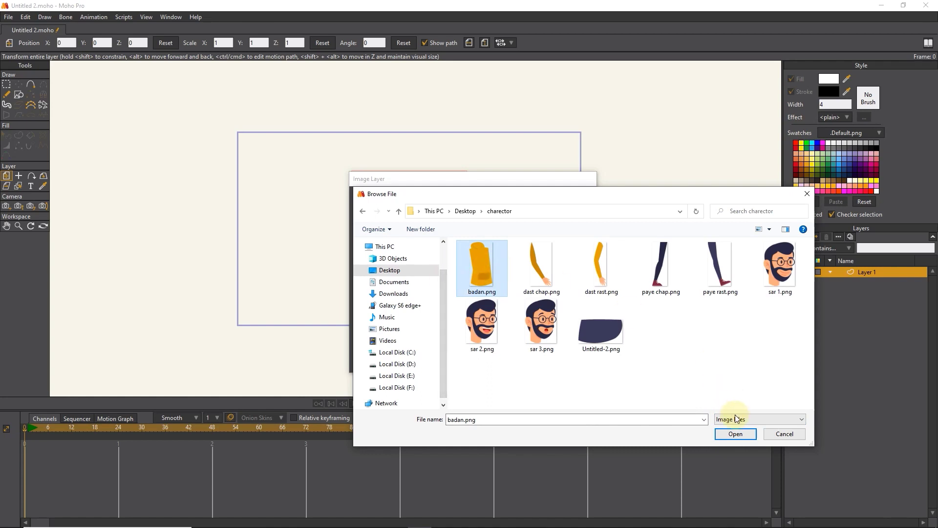
{"action": "left_click", "coordinate": [734, 435]}
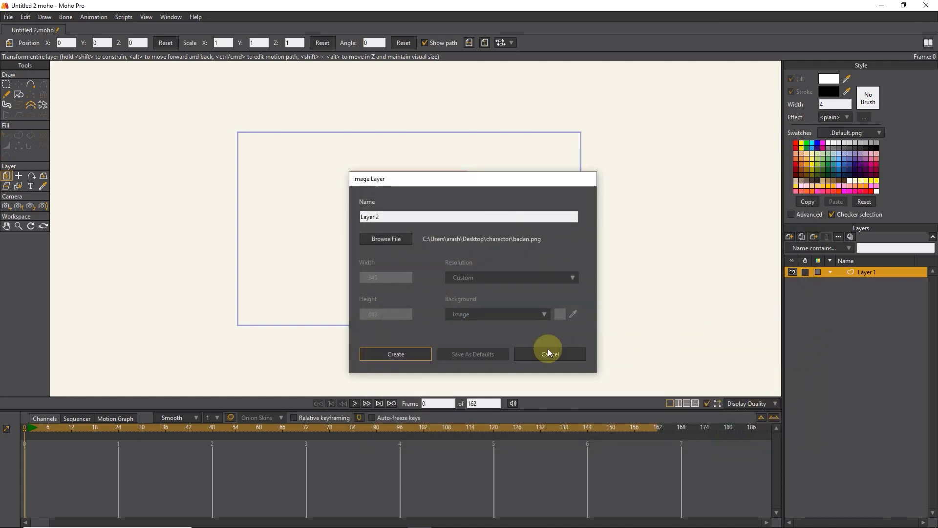
{"action": "left_click", "coordinate": [399, 358]}
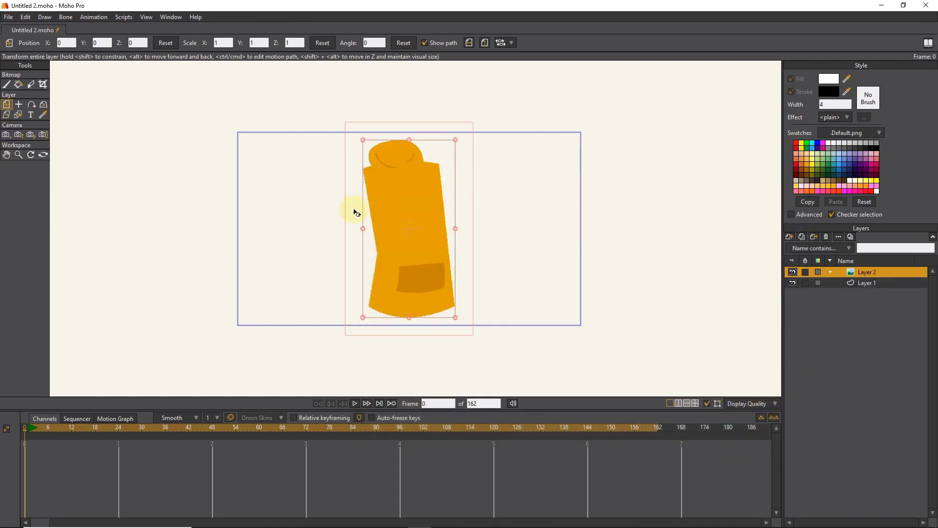
- Add the darker arm, dast chap.png, as a new image layer
{"action": "left_click", "coordinate": [789, 237]}
{"action": "left_click", "coordinate": [797, 264]}
{"action": "left_click", "coordinate": [390, 239]}
{"action": "left_click", "coordinate": [540, 215]}
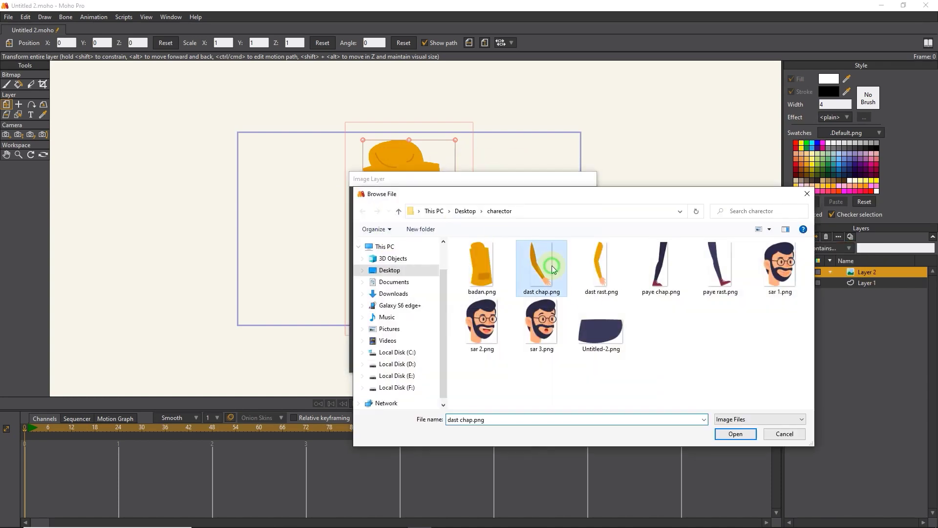
{"action": "left_click", "coordinate": [731, 433]}
{"action": "key", "text": "Return"}
- Add the lighter arm, dast rast.png, from the charector folder as a new image layer
{"action": "left_click", "coordinate": [789, 237]}
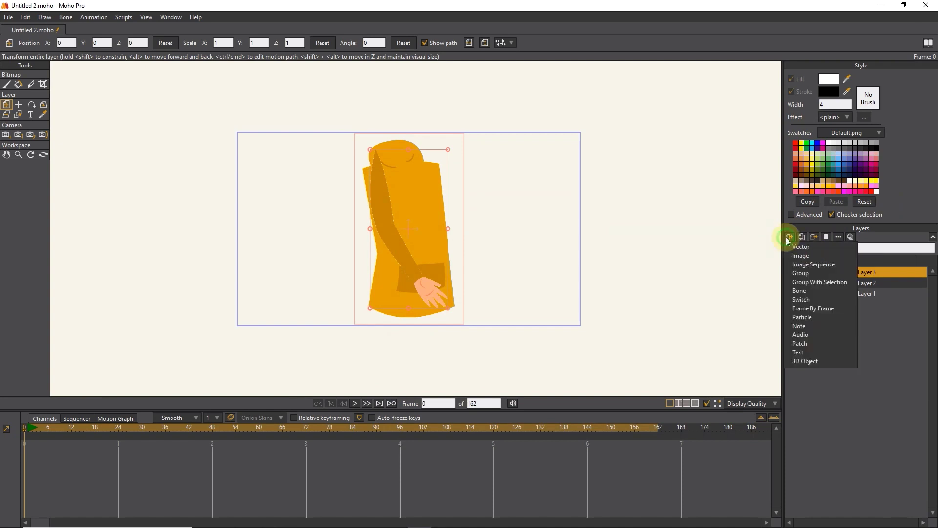
{"action": "left_click", "coordinate": [813, 255]}
{"action": "left_click", "coordinate": [388, 240]}
{"action": "left_click", "coordinate": [601, 266]}
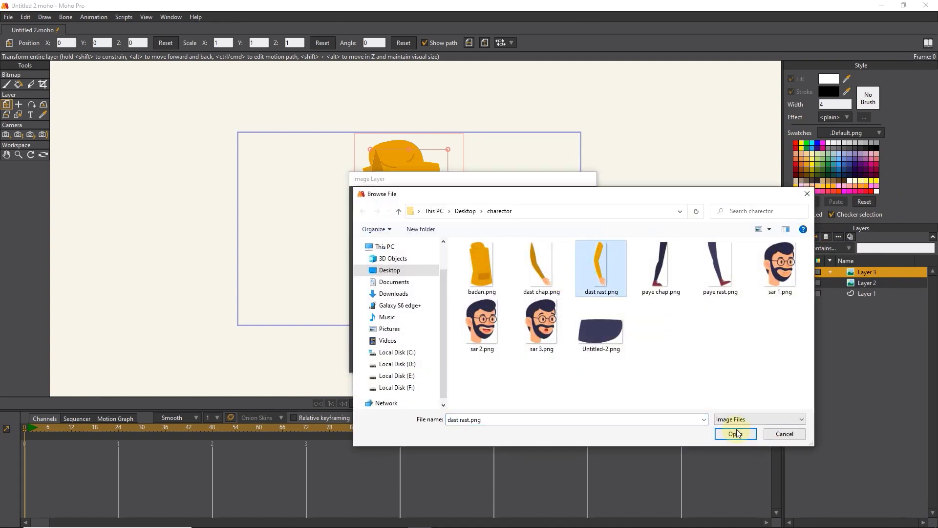
{"action": "left_click", "coordinate": [736, 433]}
{"action": "left_click", "coordinate": [430, 355]}
- Add the darker leg, paye chap.png, from the charector folder as a new image layer
{"action": "left_click", "coordinate": [789, 236]}
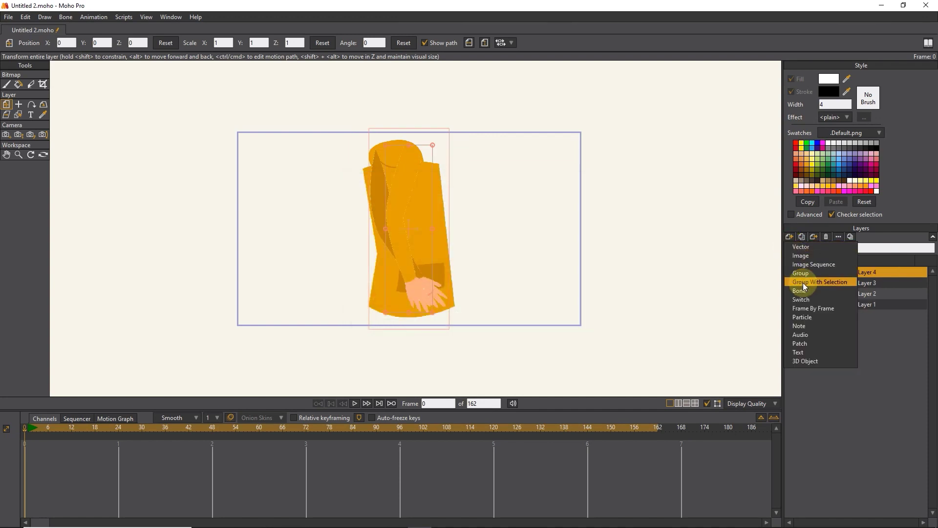
{"action": "left_click", "coordinate": [816, 255]}
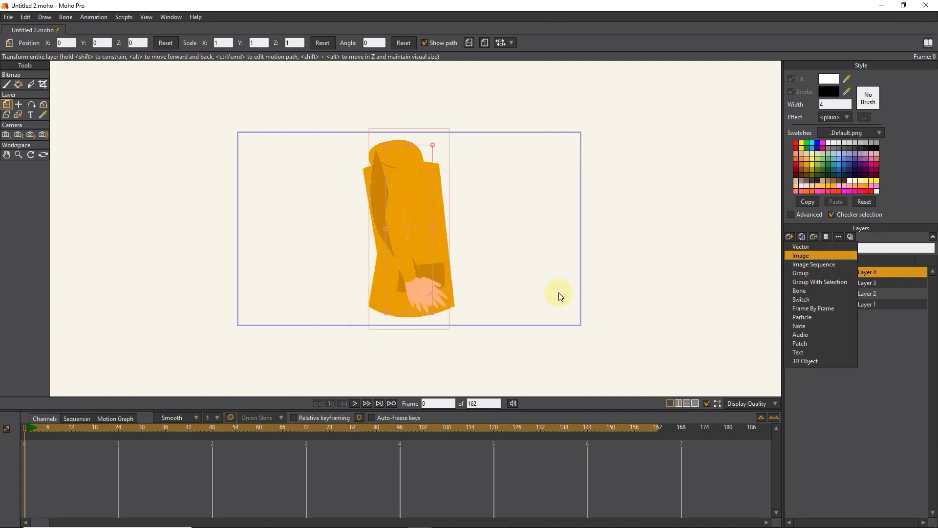
{"action": "left_click", "coordinate": [391, 239]}
{"action": "left_click", "coordinate": [660, 268]}
{"action": "left_click", "coordinate": [735, 434]}
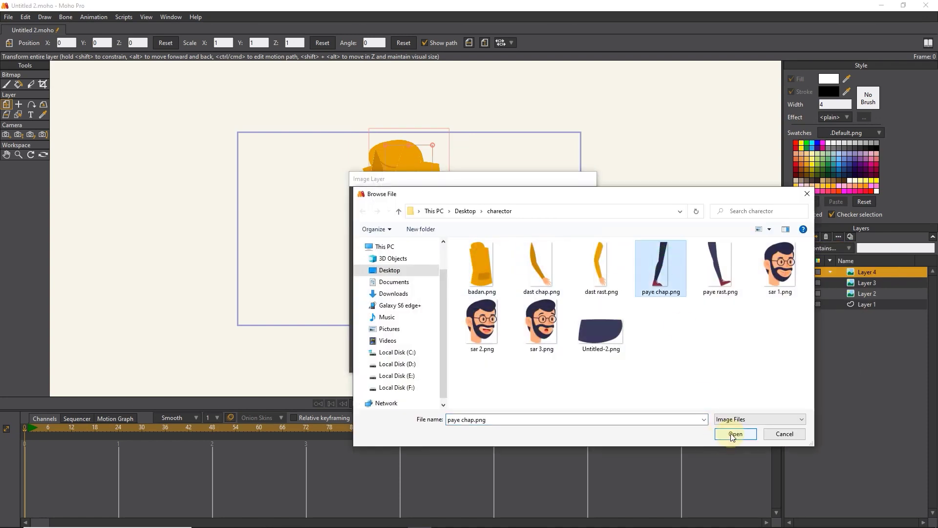
{"action": "left_click", "coordinate": [408, 355]}
- Add the lighter leg, paye rast.png, from the charector folder as a new image layer
{"action": "left_click", "coordinate": [788, 238]}
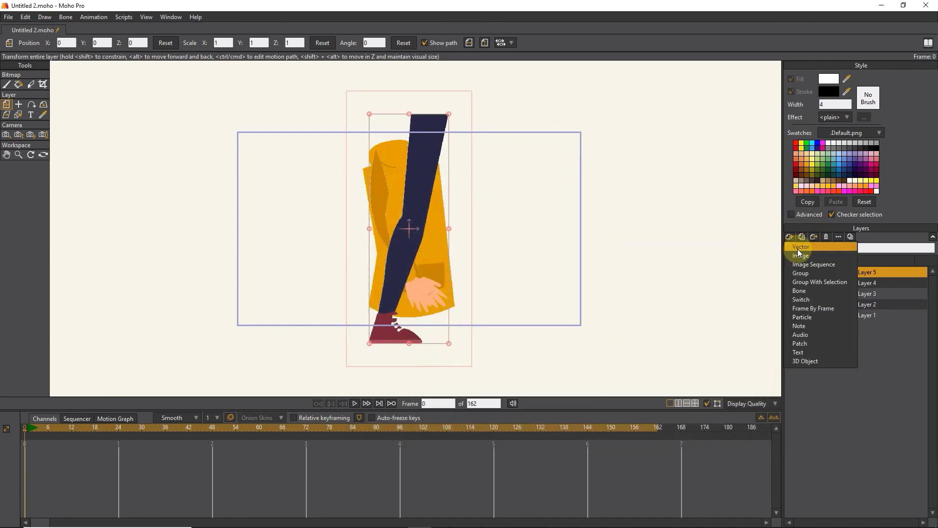
{"action": "left_click", "coordinate": [811, 255]}
{"action": "left_click", "coordinate": [404, 237]}
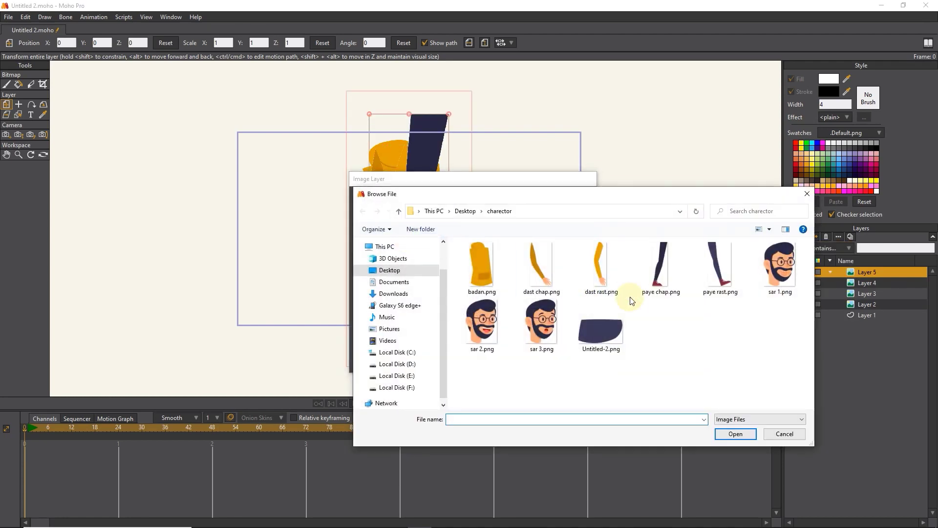
{"action": "left_click", "coordinate": [718, 262]}
{"action": "left_click", "coordinate": [739, 434]}
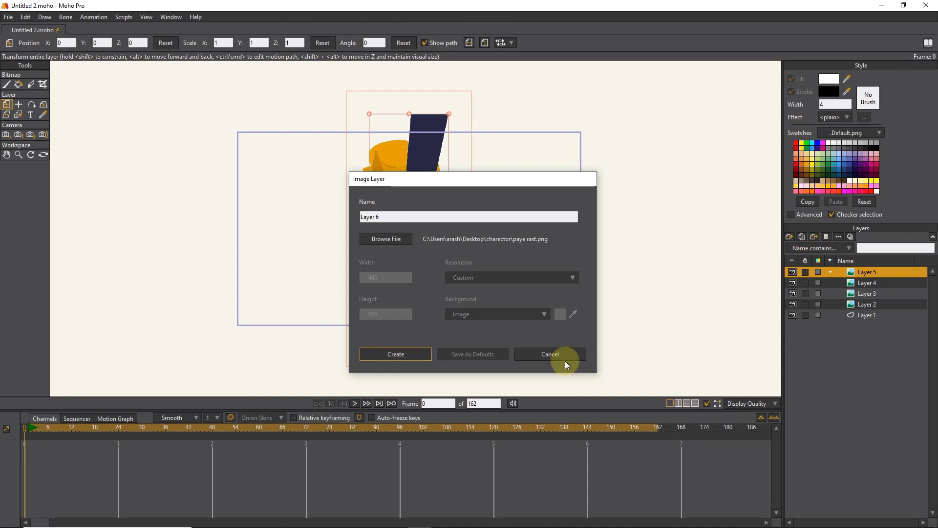
{"action": "key", "text": "Return"}
{"action": "left_click", "coordinate": [789, 237]}
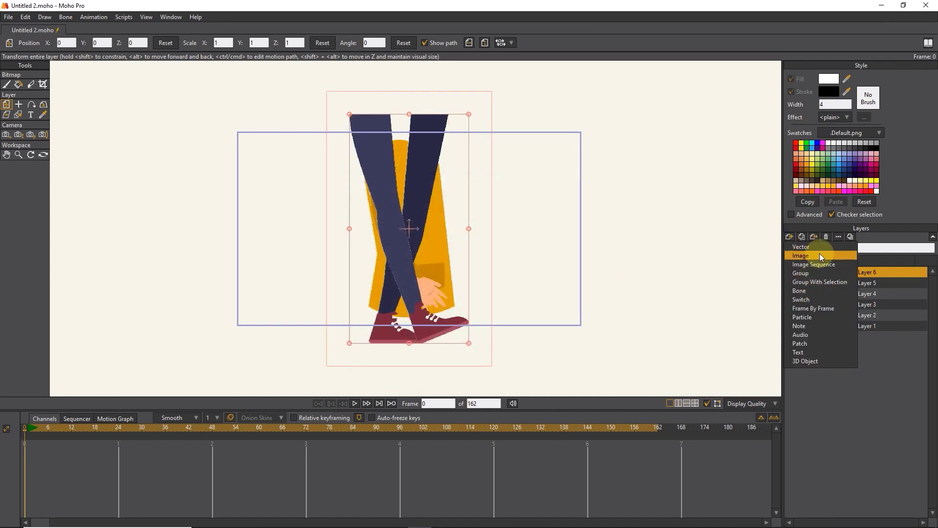
{"action": "left_click", "coordinate": [819, 255]}
{"action": "left_click", "coordinate": [372, 354]}
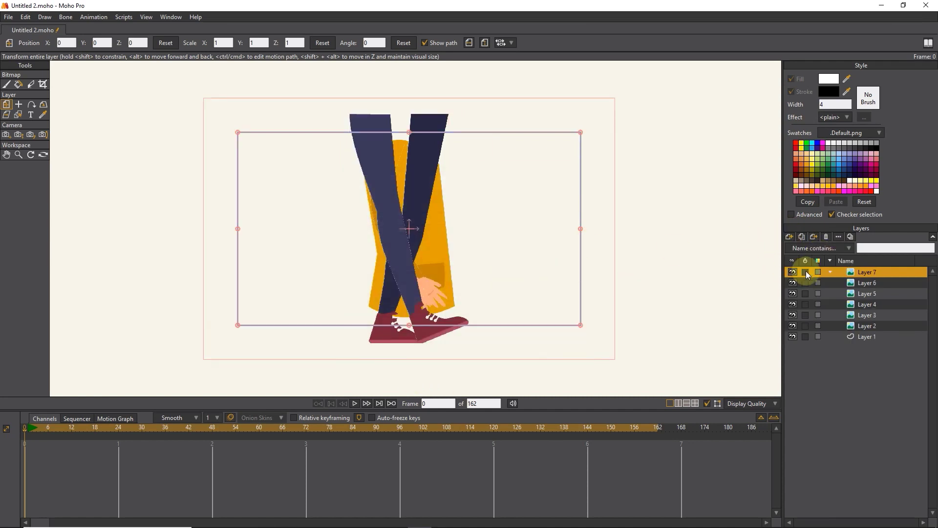
{"action": "key", "text": "ctrl+z"}
- Add the first head, sar 1.png, from the charector folder as a new image layer
{"action": "left_click", "coordinate": [790, 236]}
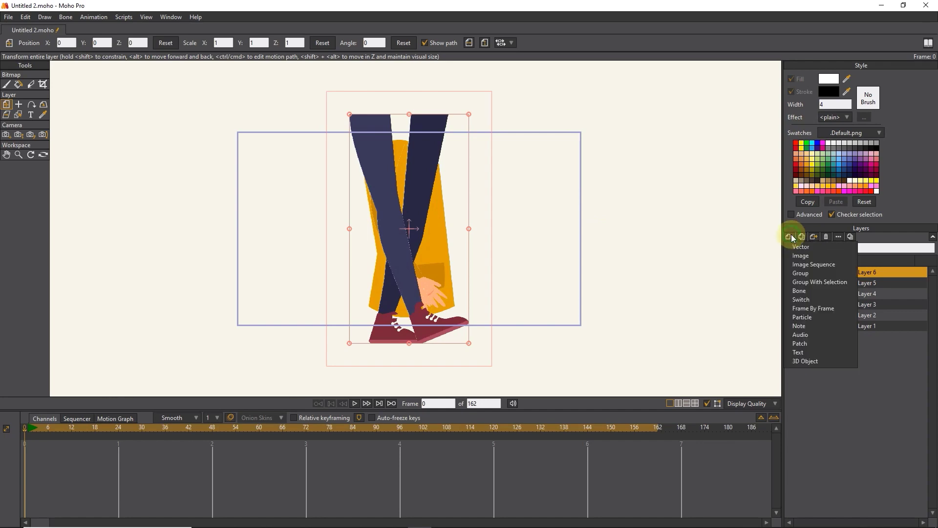
{"action": "left_click", "coordinate": [821, 258]}
{"action": "left_click", "coordinate": [397, 238]}
{"action": "left_click", "coordinate": [775, 255]}
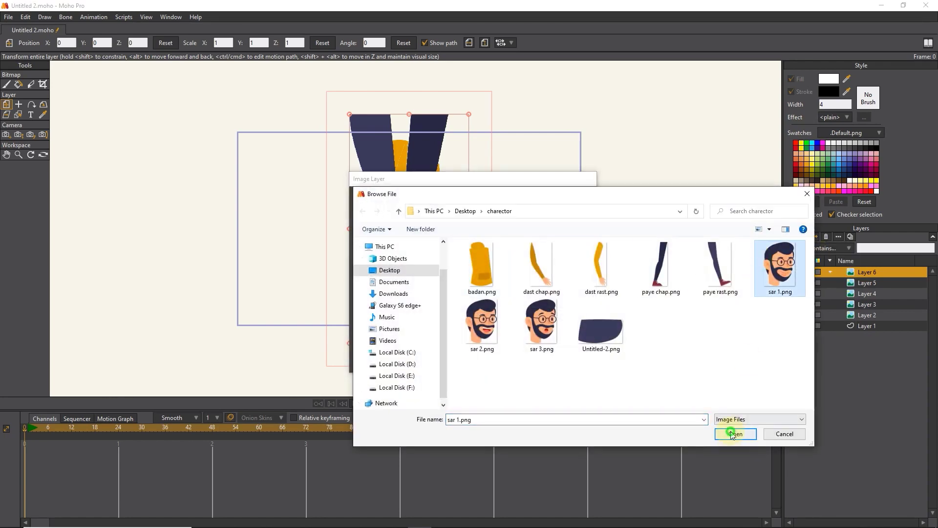
{"action": "left_click", "coordinate": [727, 433]}
{"action": "left_click", "coordinate": [383, 348]}
- Add the second head, sar 2.png, from the charector folder as a new image layer
{"action": "left_click", "coordinate": [787, 235]}
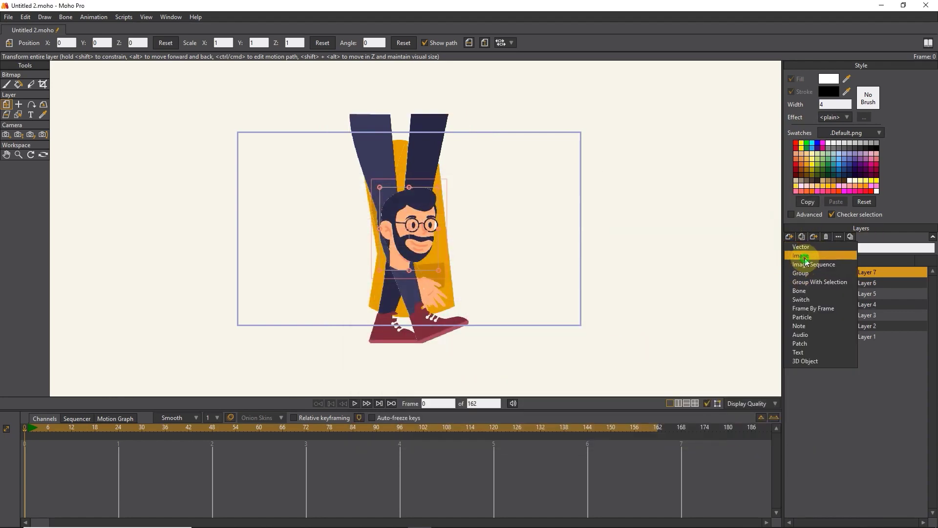
{"action": "left_click", "coordinate": [821, 257]}
{"action": "left_click", "coordinate": [391, 239]}
{"action": "left_click", "coordinate": [481, 312]}
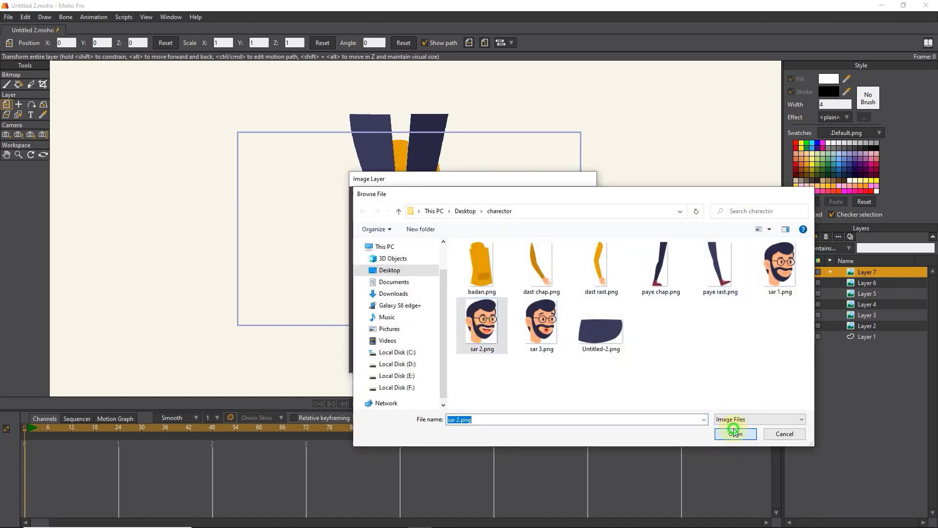
{"action": "left_click", "coordinate": [735, 435]}
{"action": "left_click", "coordinate": [424, 355]}
- Add the third head, sar 3.png, from the charector folder as a new image layer
{"action": "left_click", "coordinate": [789, 237]}
{"action": "left_click", "coordinate": [821, 257]}
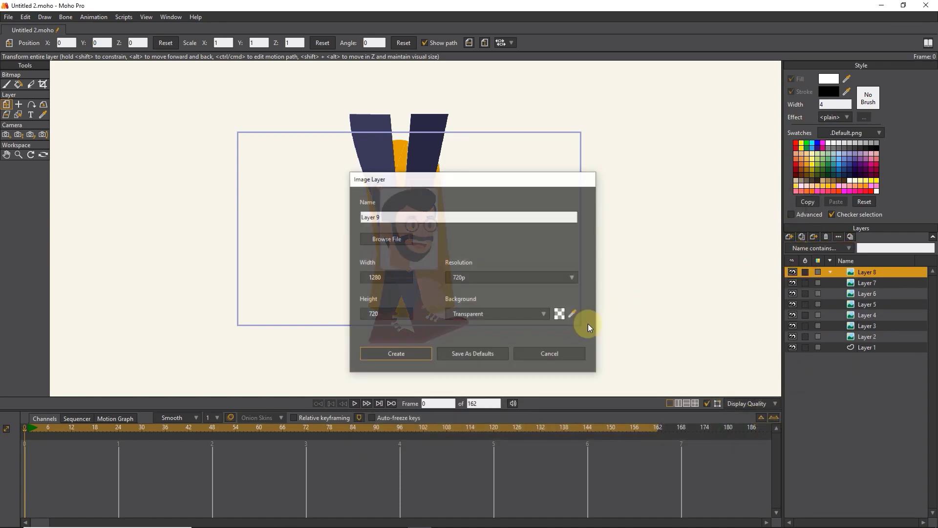
{"action": "left_click", "coordinate": [386, 238]}
{"action": "left_click", "coordinate": [540, 313]}
{"action": "left_click", "coordinate": [731, 433]}
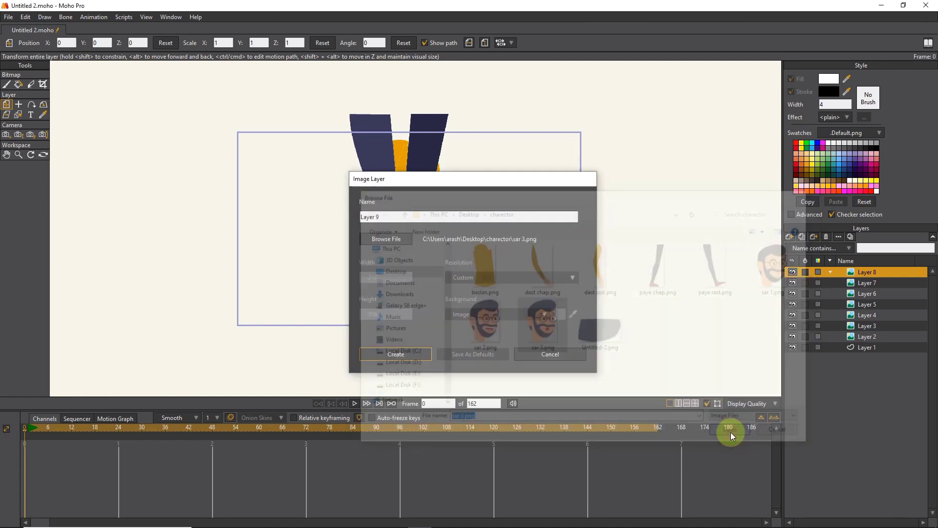
{"action": "left_click", "coordinate": [396, 354]}
- Spread the overlapping heads: move the sar 3 head to the left and the sar 2 head to the right of the body
{"action": "left_click_drag", "start_coordinate": [360, 238], "coordinate": [330, 243]}
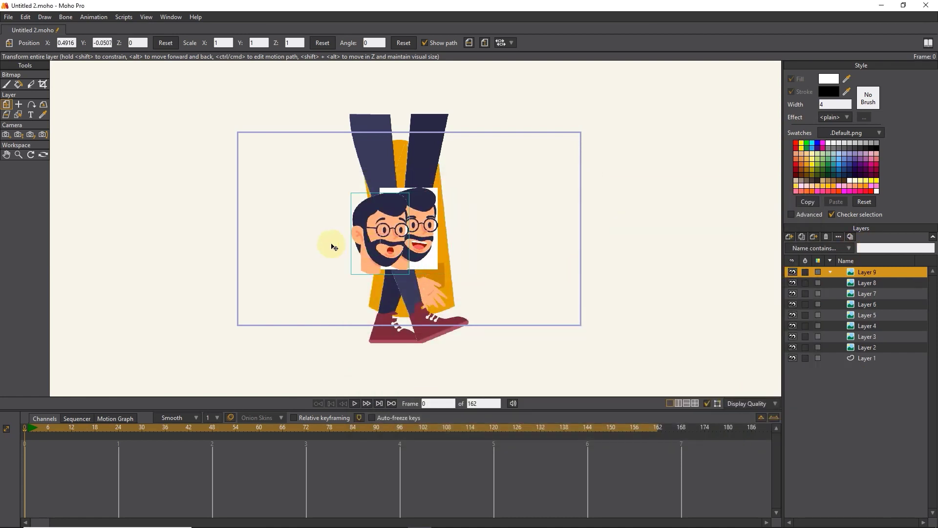
{"action": "left_click", "coordinate": [865, 282]}
{"action": "left_click_drag", "start_coordinate": [430, 239], "coordinate": [506, 247]}
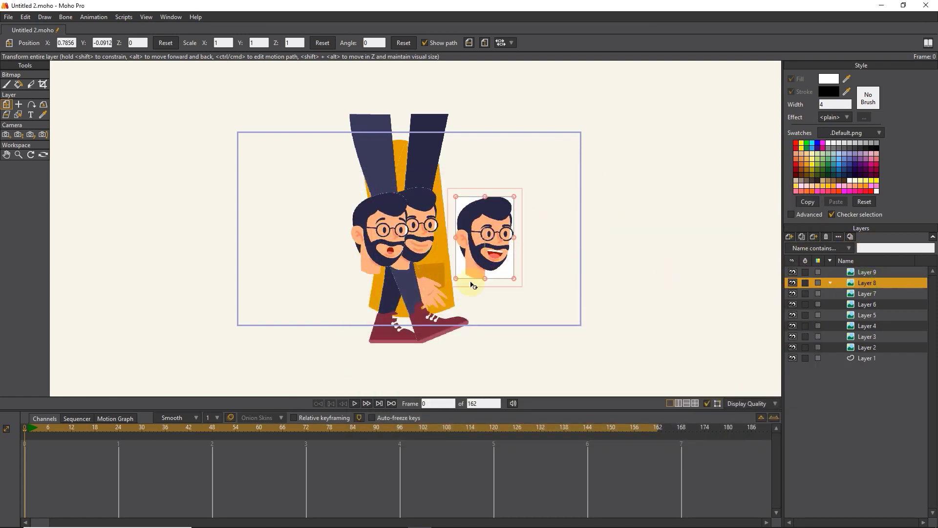
- Add the hip piece, Untitled-2.png, as a new image layer above Layer 9
{"action": "left_click", "coordinate": [861, 272]}
{"action": "left_click", "coordinate": [789, 236]}
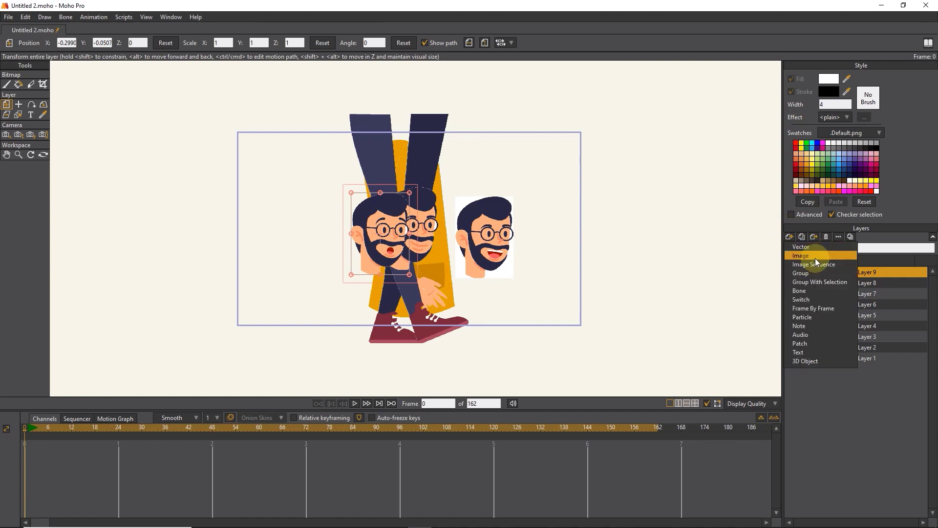
{"action": "left_click", "coordinate": [811, 256]}
{"action": "left_click", "coordinate": [379, 237]}
{"action": "left_click", "coordinate": [603, 325]}
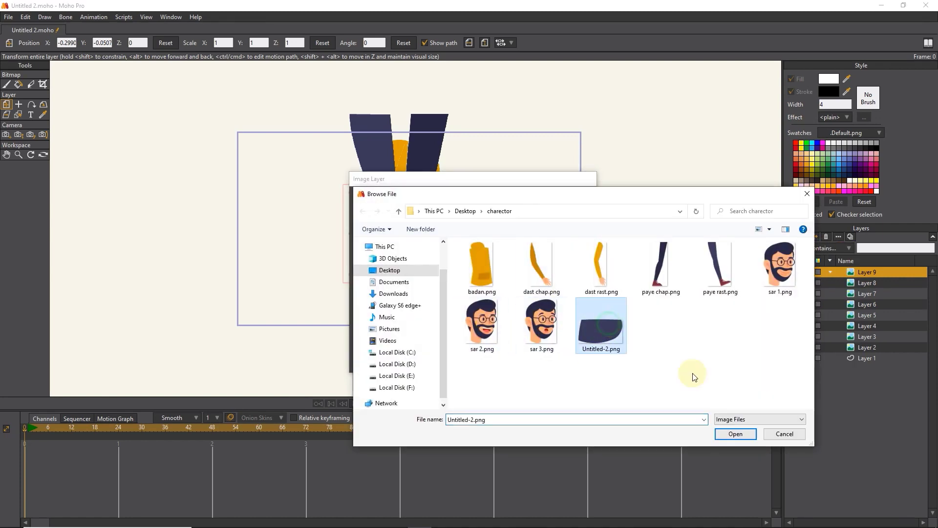
{"action": "left_click", "coordinate": [735, 433]}
{"action": "left_click", "coordinate": [391, 352]}
- Move the hip piece to the upper right of the body and the laughing sar 2 head below it
{"action": "left_click_drag", "start_coordinate": [433, 222], "coordinate": [551, 160]}
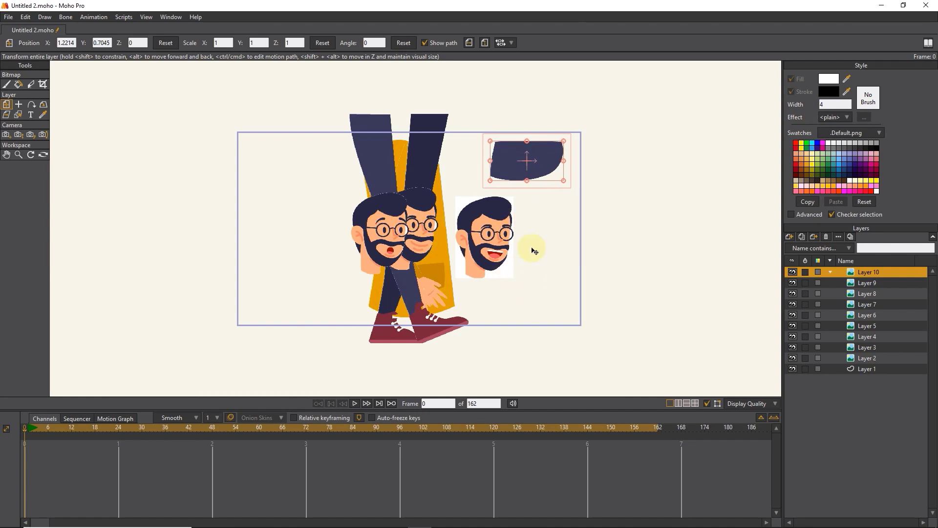
{"action": "mouse_move", "coordinate": [489, 256]}
{"action": "left_mouse_down"}
{"action": "mouse_move", "coordinate": [504, 244]}
{"action": "mouse_move", "coordinate": [607, 287]}
{"action": "mouse_move", "coordinate": [575, 293]}
{"action": "mouse_move", "coordinate": [557, 279]}
{"action": "mouse_move", "coordinate": [548, 288]}
{"action": "left_mouse_up"}
{"action": "left_click", "coordinate": [850, 293]}
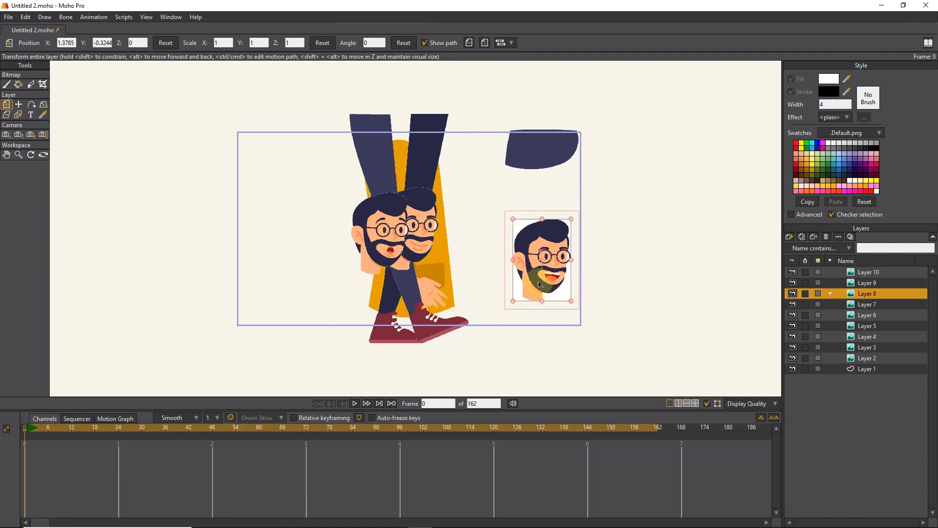
- Scale all image layers, Layer 2 through Layer 10, down together to about 0.29
{"action": "left_click", "coordinate": [868, 271]}
{"action": "left_click", "coordinate": [851, 358], "text": "shift"}
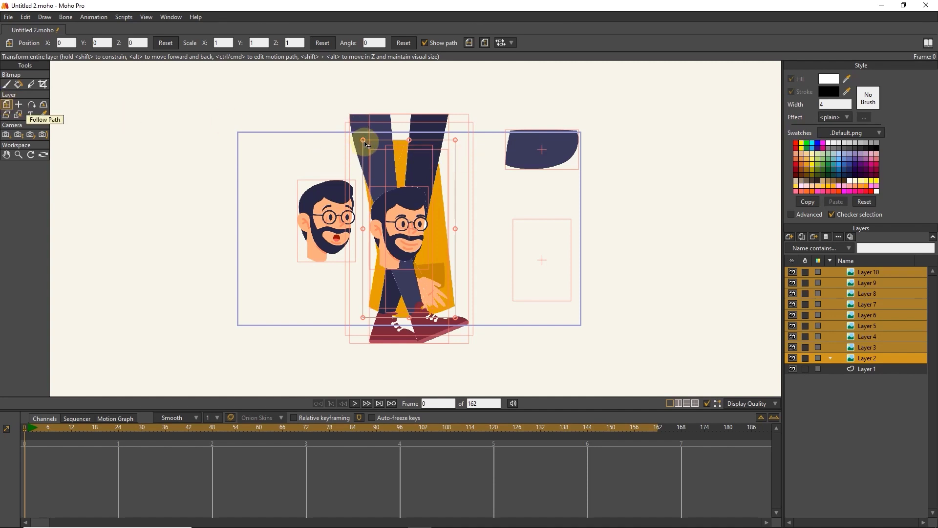
{"action": "left_click_drag", "start_coordinate": [366, 144], "coordinate": [397, 202]}
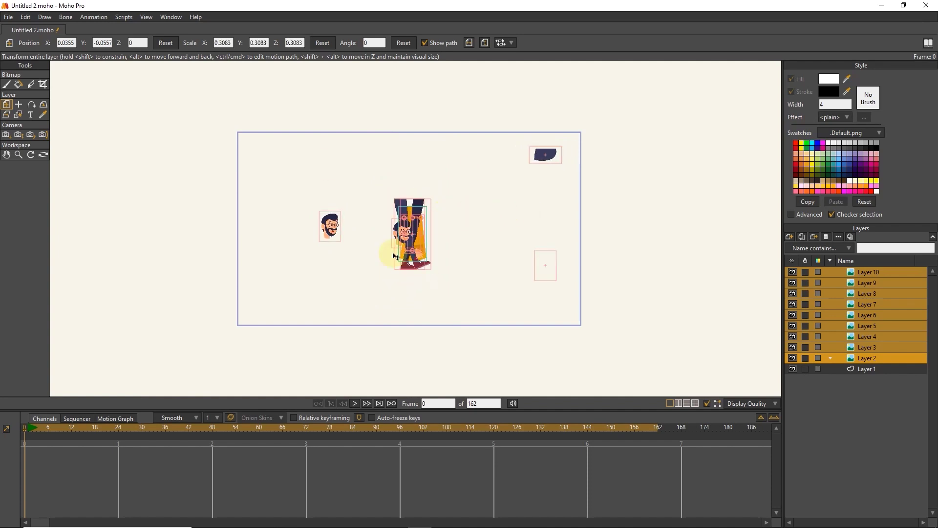
{"action": "left_click", "coordinate": [18, 154]}
{"action": "left_click_drag", "start_coordinate": [429, 174], "coordinate": [533, 82]}
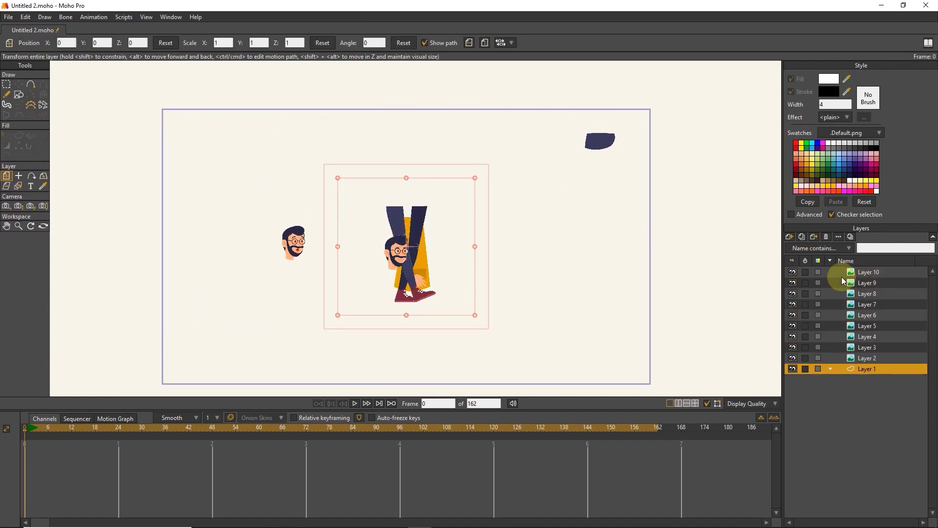
- Create a new bone layer above Layer 10
{"action": "left_click", "coordinate": [850, 271]}
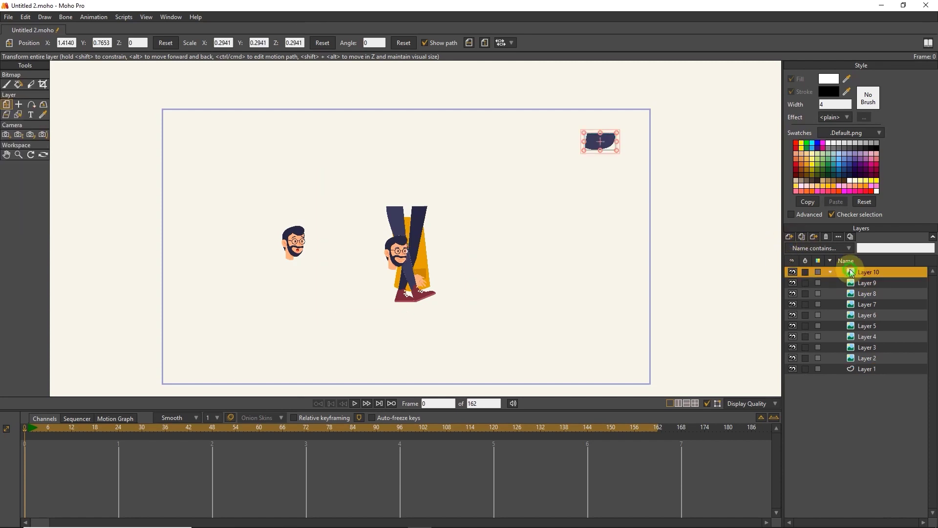
{"action": "left_click", "coordinate": [790, 239]}
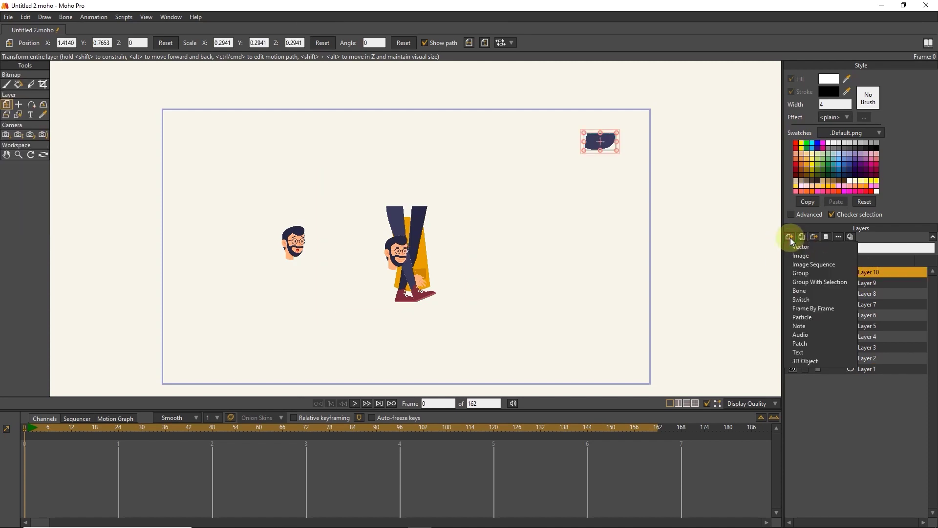
{"action": "left_click", "coordinate": [799, 291]}
{"action": "key", "text": "Return"}
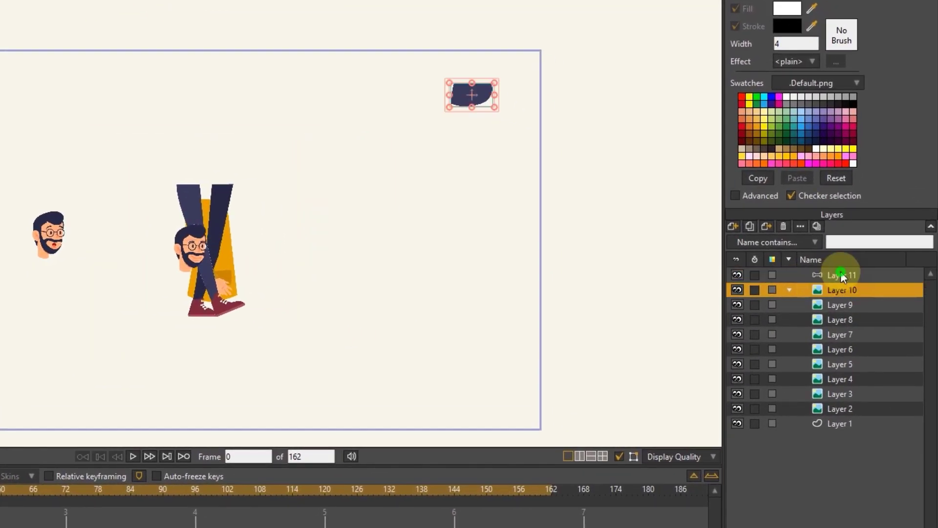
- Rename the bone layer as ostokhan asli
{"action": "double_click", "coordinate": [840, 275]}
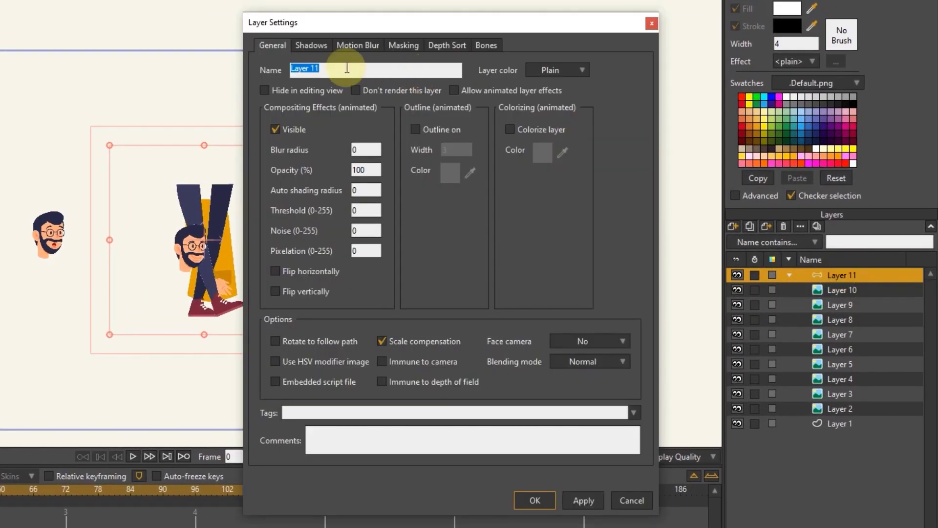
{"action": "type", "text": "ostokhan asli"}
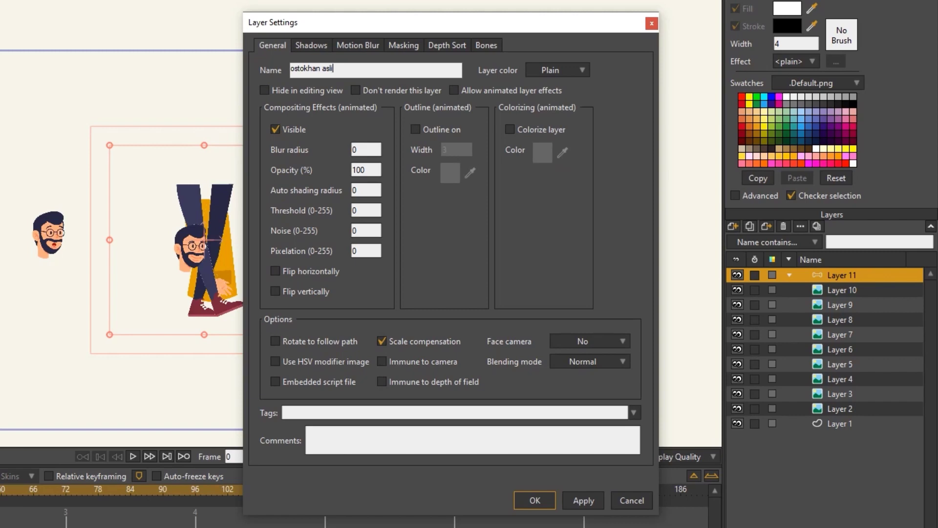
{"action": "left_click", "coordinate": [579, 498]}
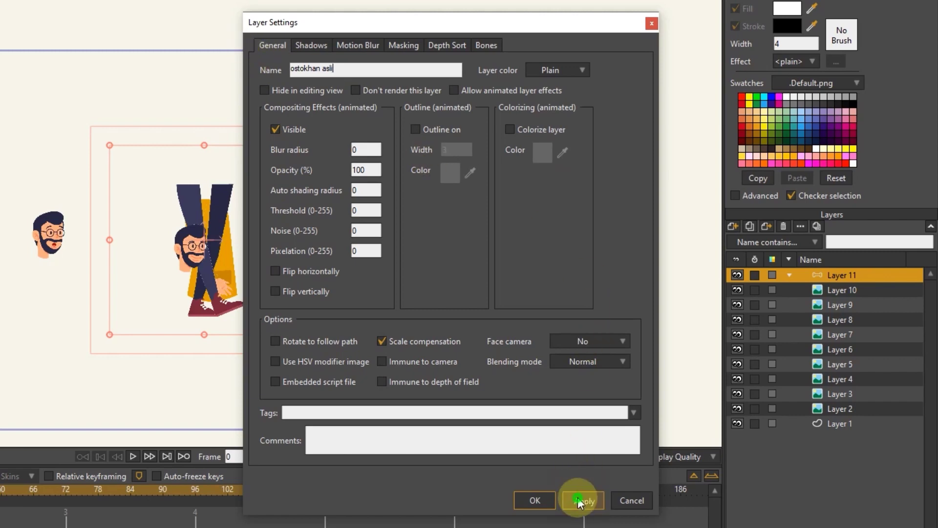
{"action": "left_click", "coordinate": [532, 496]}
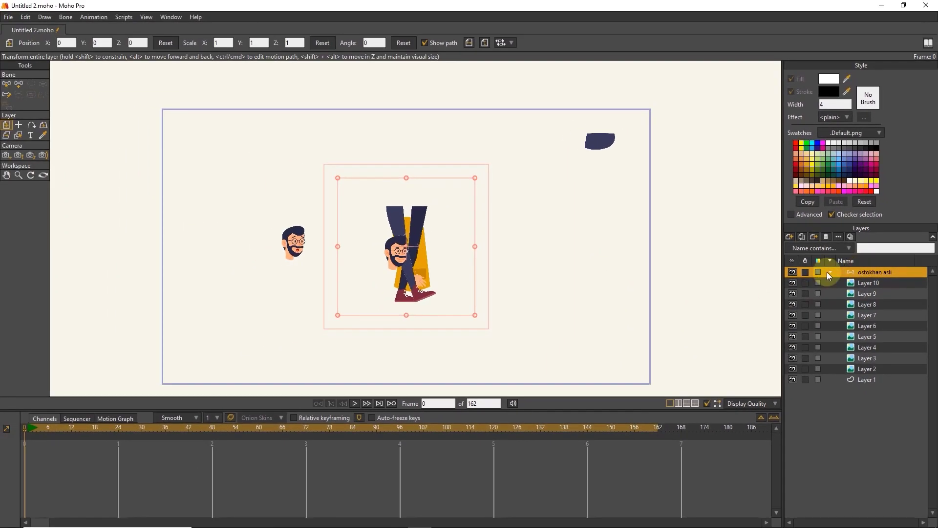
- Nest Layer 2 through Layer 10 inside the ostokhan asli bone layer
{"action": "left_click", "coordinate": [867, 369]}
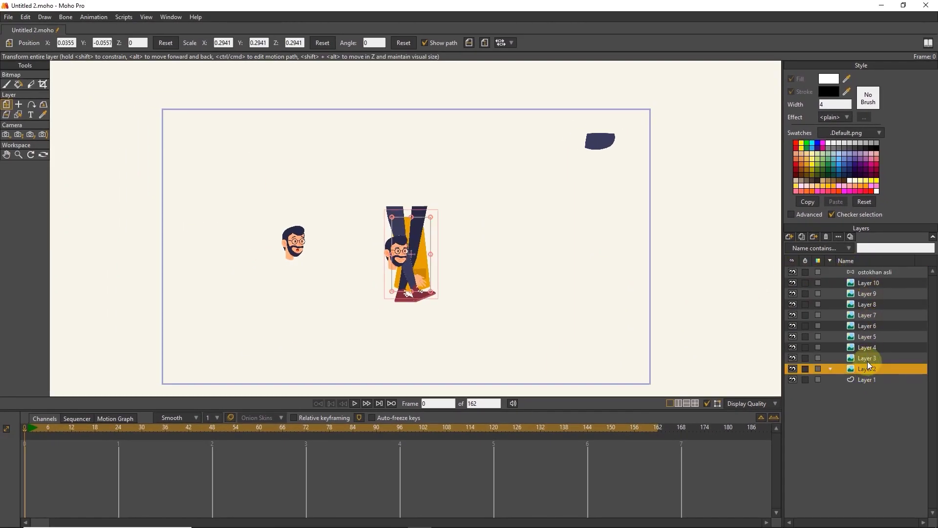
{"action": "left_click", "coordinate": [868, 359], "text": "shift"}
{"action": "left_click", "coordinate": [868, 347], "text": "shift"}
{"action": "left_click", "coordinate": [869, 336], "text": "shift"}
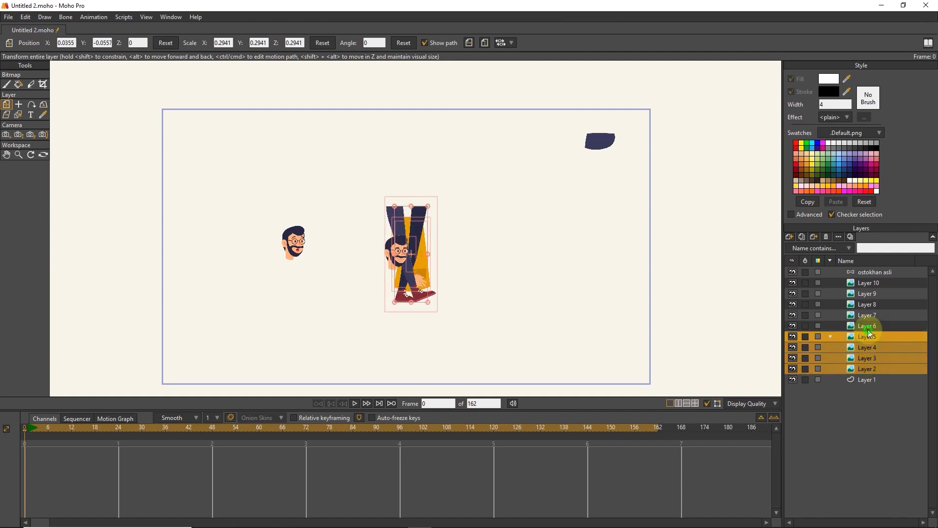
{"action": "left_click", "coordinate": [868, 326], "text": "shift"}
{"action": "left_click", "coordinate": [868, 316], "text": "shift"}
{"action": "left_click", "coordinate": [868, 304], "text": "shift"}
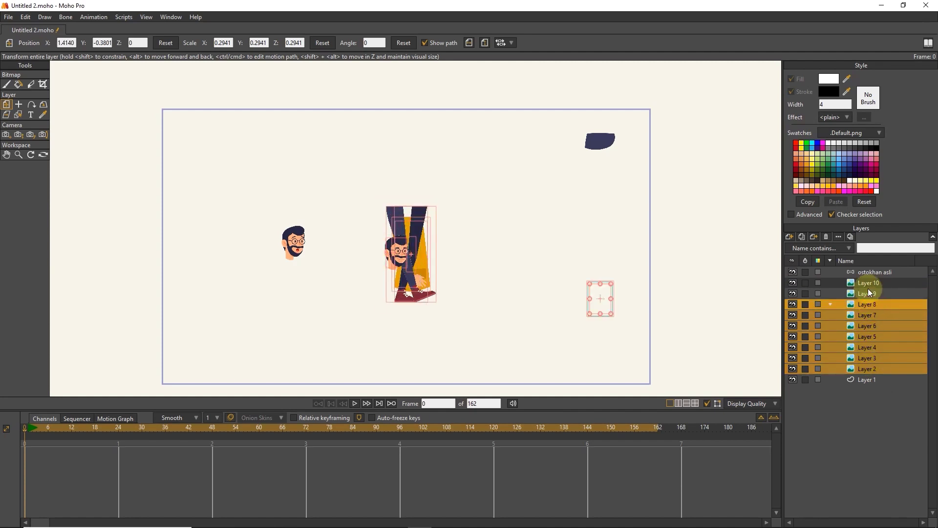
{"action": "left_click", "coordinate": [867, 292], "text": "shift"}
{"action": "left_click", "coordinate": [866, 284], "text": "shift"}
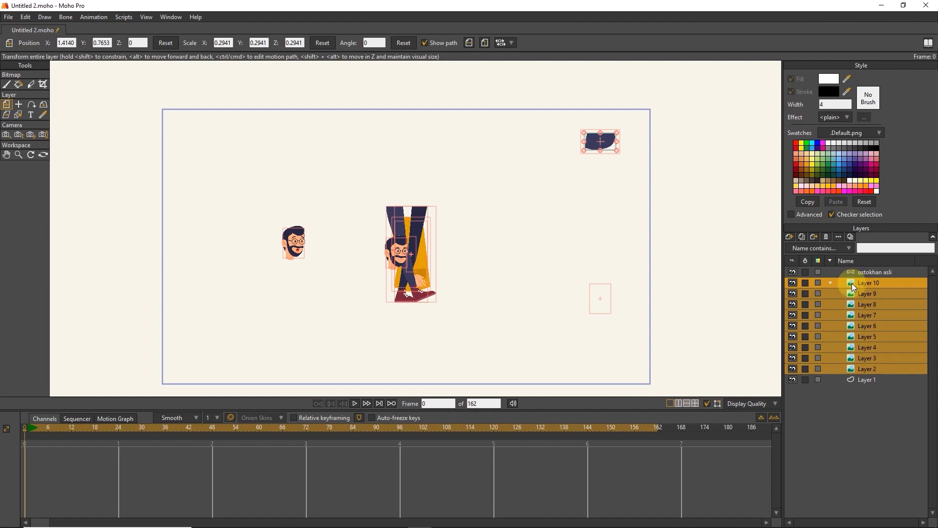
{"action": "left_click_drag", "start_coordinate": [851, 282], "coordinate": [862, 272]}
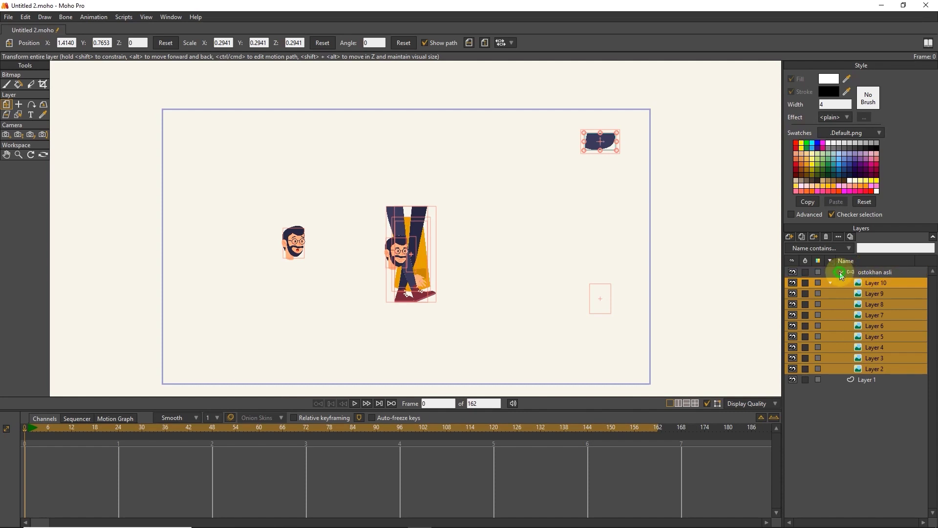
{"action": "left_click", "coordinate": [841, 273]}
{"action": "left_click", "coordinate": [841, 272]}
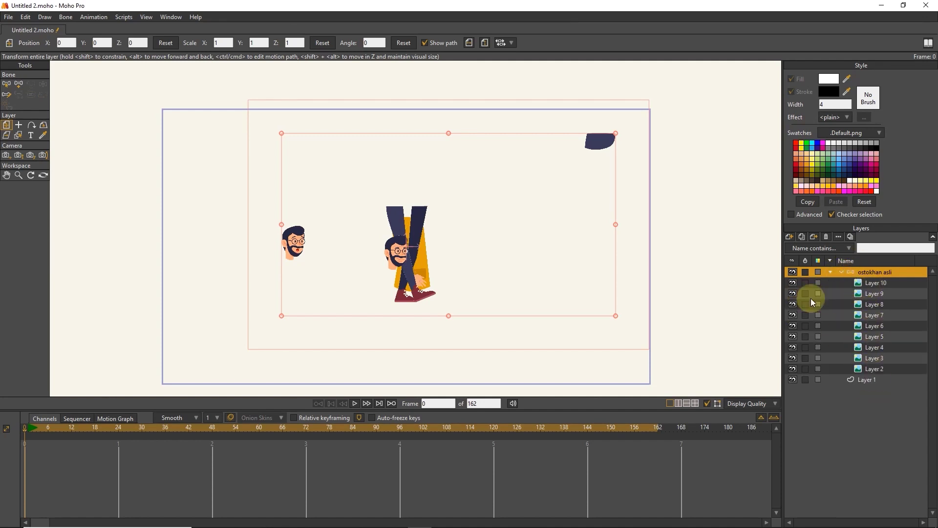
- Shift the whole ostokhan asli group slightly down and left, and move the hip piece lower near the frame's right edge
{"action": "left_click_drag", "start_coordinate": [424, 242], "coordinate": [398, 266]}
{"action": "left_click", "coordinate": [863, 285]}
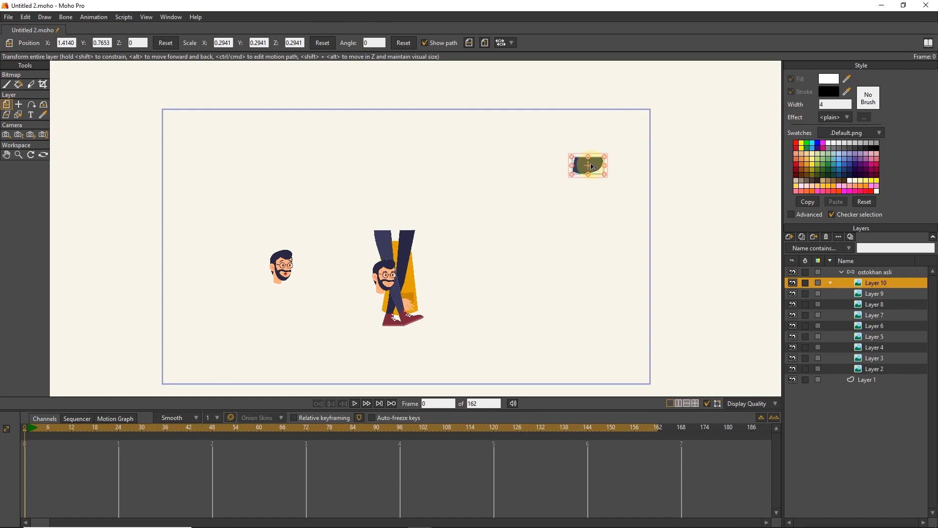
{"action": "left_click_drag", "start_coordinate": [592, 167], "coordinate": [617, 215]}
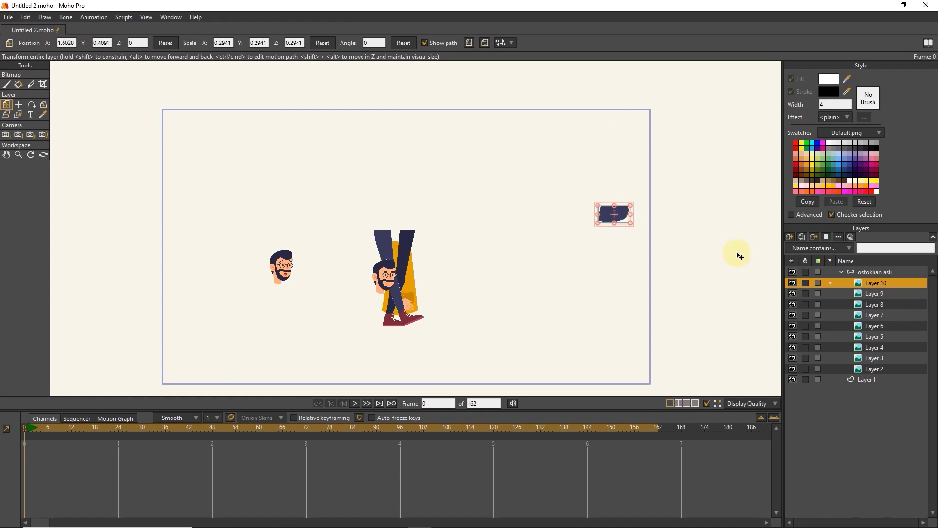
- Move the Layer 9 and Layer 7 heads side by side to the empty area above and left of the body
{"action": "left_click", "coordinate": [274, 260]}
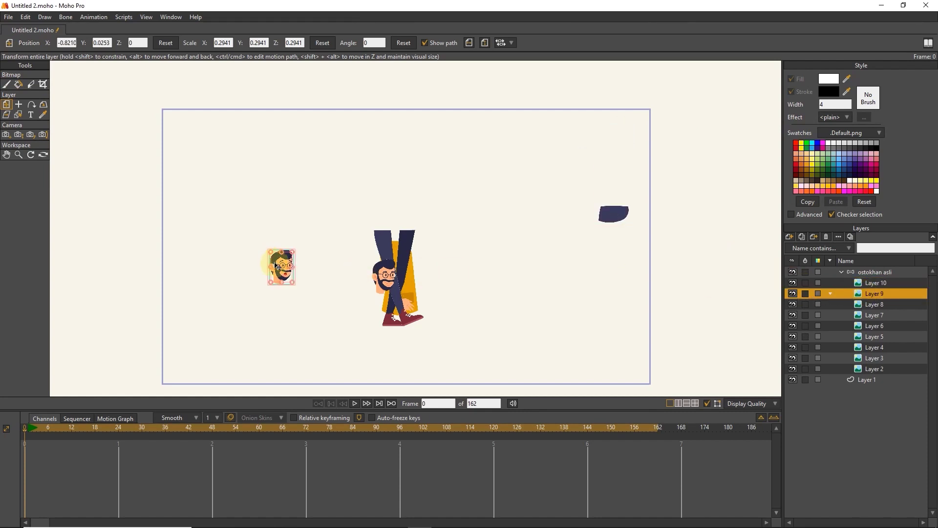
{"action": "left_click_drag", "start_coordinate": [277, 266], "coordinate": [310, 146]}
{"action": "left_click", "coordinate": [856, 304]}
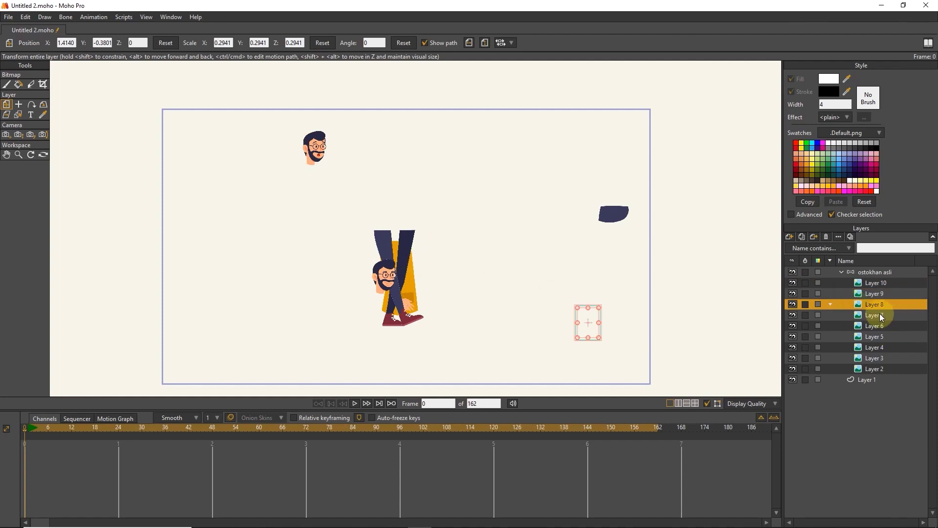
{"action": "left_click", "coordinate": [862, 315]}
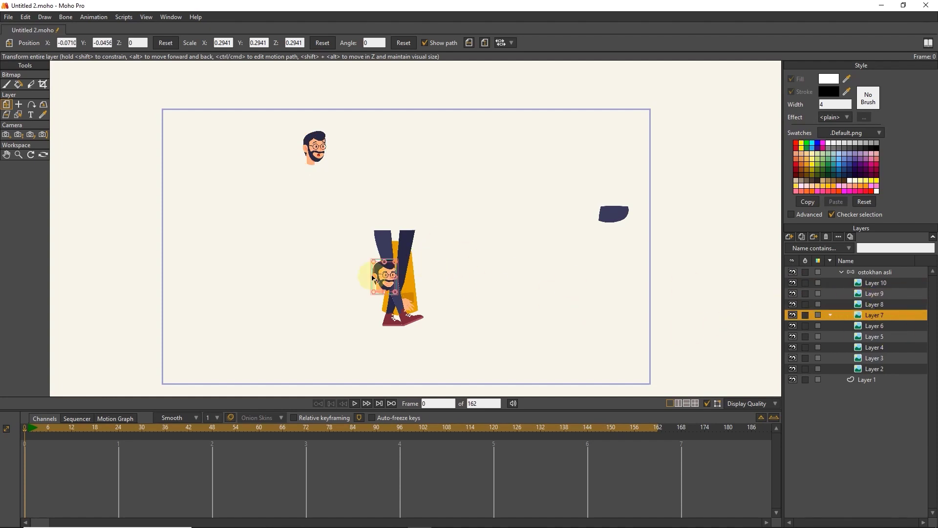
{"action": "left_click_drag", "start_coordinate": [373, 277], "coordinate": [256, 168]}
- Separate the legs from the torso: place the lighter leg at the frame's lower left and the darker leg at its lower right
{"action": "left_click", "coordinate": [867, 325]}
{"action": "left_click_drag", "start_coordinate": [384, 270], "coordinate": [199, 312]}
{"action": "left_click", "coordinate": [874, 336]}
{"action": "left_click_drag", "start_coordinate": [398, 276], "coordinate": [594, 318]}
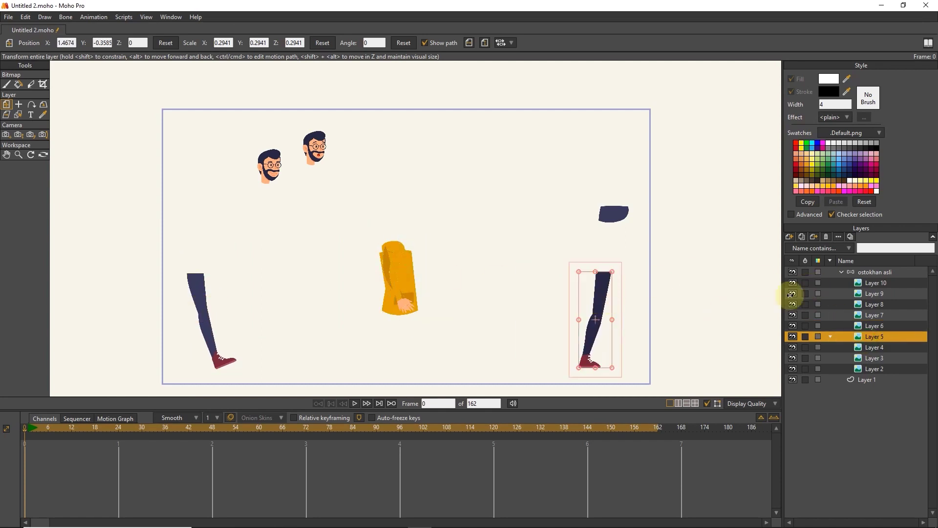
- Move the Layer 4 and Layer 3 arms side by side to the frame's upper right, and the Layer 2 torso down to its lower middle
{"action": "left_click", "coordinate": [874, 347]}
{"action": "left_click_drag", "start_coordinate": [394, 265], "coordinate": [580, 171]}
{"action": "left_click", "coordinate": [873, 357]}
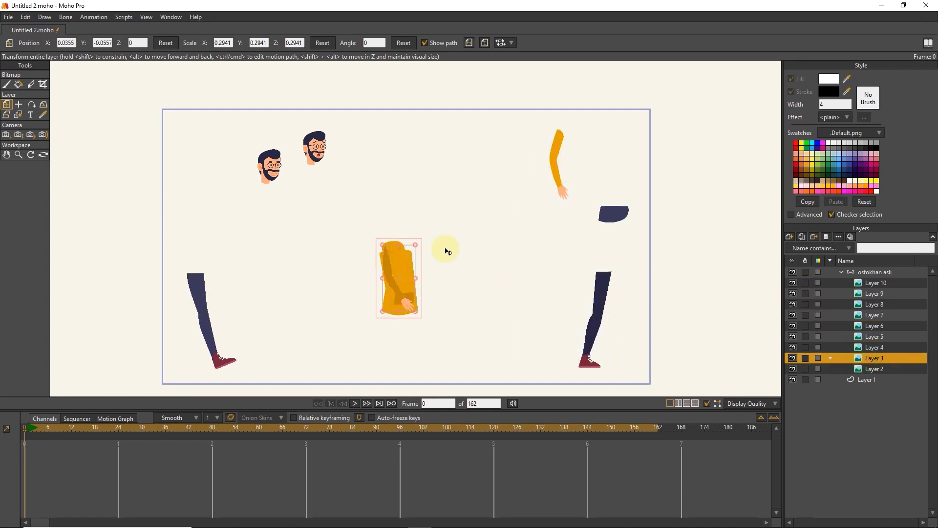
{"action": "left_click_drag", "start_coordinate": [447, 251], "coordinate": [529, 130]}
{"action": "left_click", "coordinate": [866, 369]}
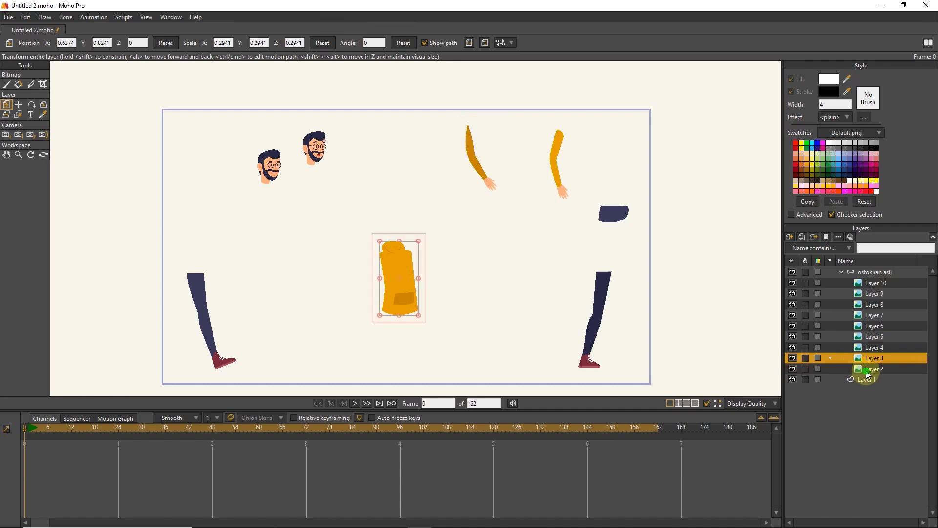
{"action": "left_click_drag", "start_coordinate": [391, 266], "coordinate": [389, 326]}
- Move the Layer 7 head away from the Layer 9 head, into the frame's upper-left corner
{"action": "left_click", "coordinate": [860, 336]}
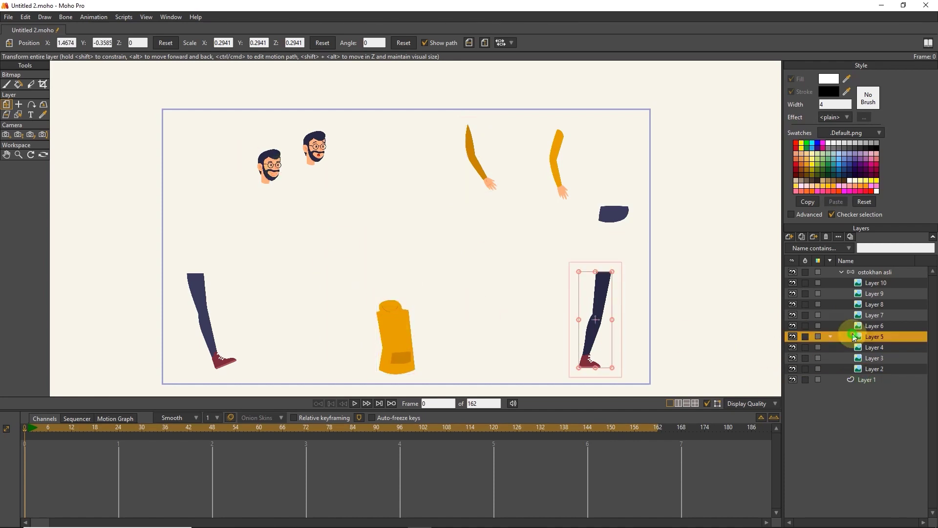
{"action": "left_click", "coordinate": [860, 303]}
{"action": "left_click", "coordinate": [858, 294]}
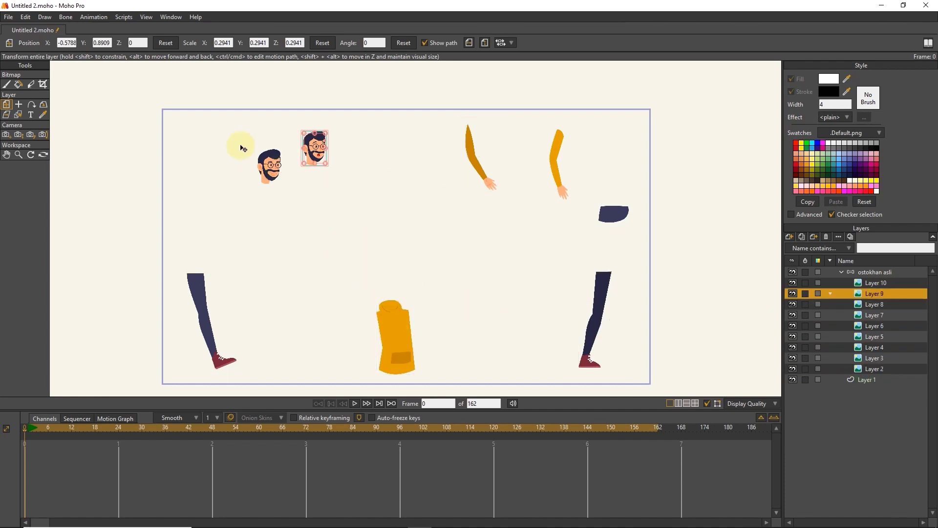
{"action": "left_click", "coordinate": [858, 282]}
{"action": "left_click", "coordinate": [860, 304]}
{"action": "left_click", "coordinate": [862, 315]}
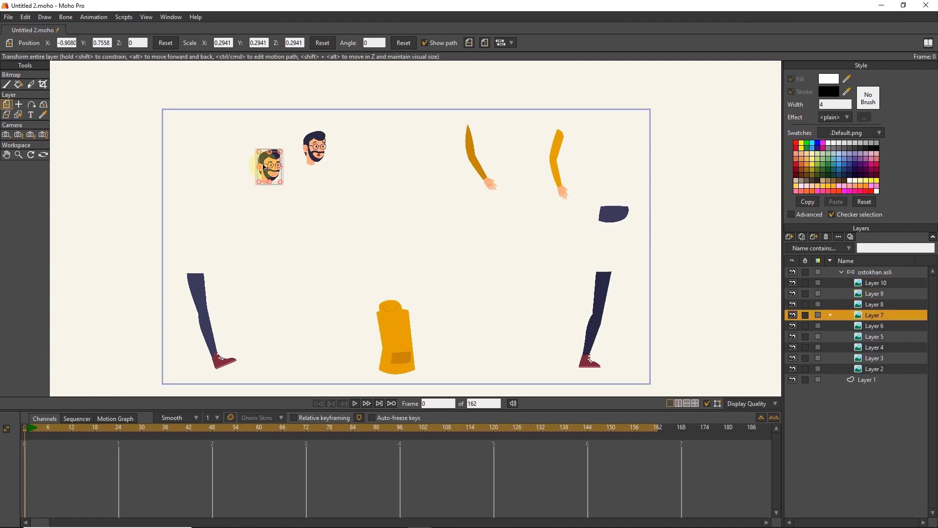
{"action": "left_click_drag", "start_coordinate": [269, 167], "coordinate": [180, 142]}
- Delete Layer 8 from the ostokhan asli bone layer
{"action": "left_click", "coordinate": [866, 327]}
{"action": "left_click", "coordinate": [865, 305]}
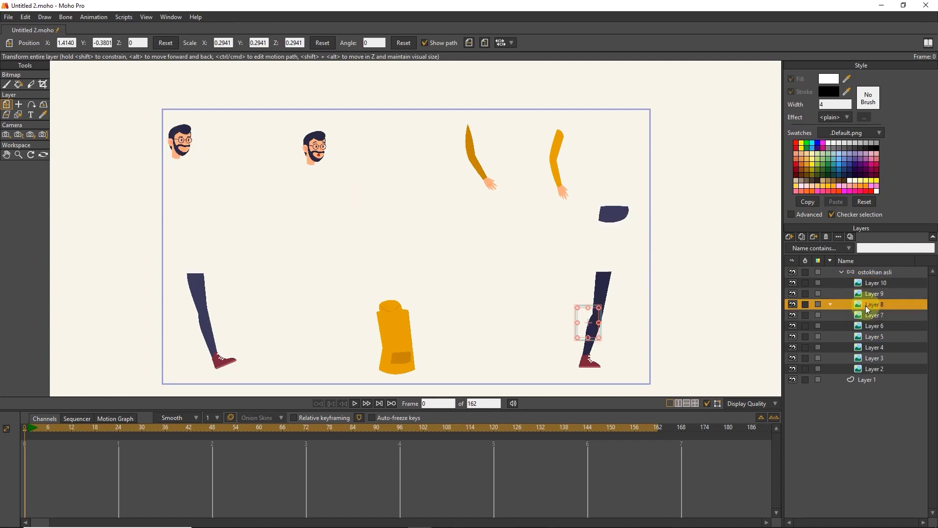
{"action": "left_click", "coordinate": [825, 237]}
{"action": "left_click", "coordinate": [369, 220]}
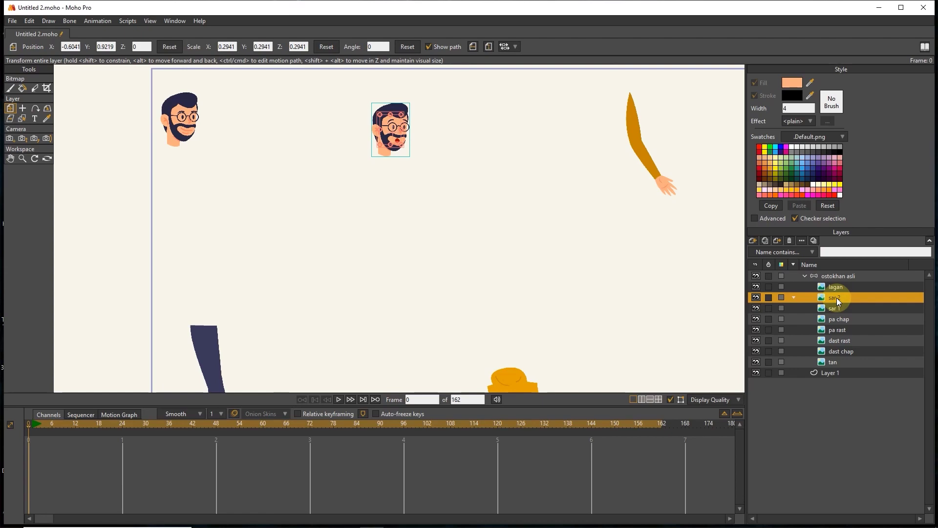
- Add a Switch layer directly above sar 2 and name it SAR
{"action": "left_click", "coordinate": [753, 240]}
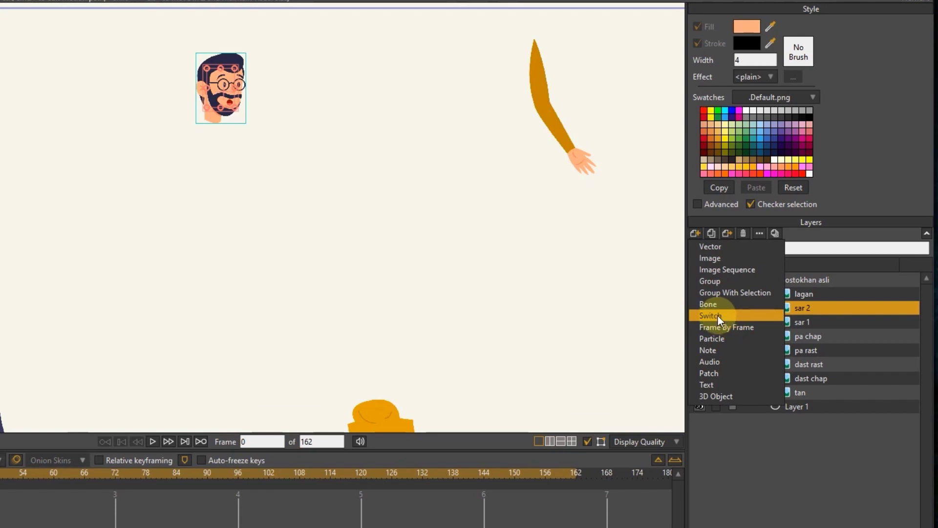
{"action": "left_click", "coordinate": [717, 314]}
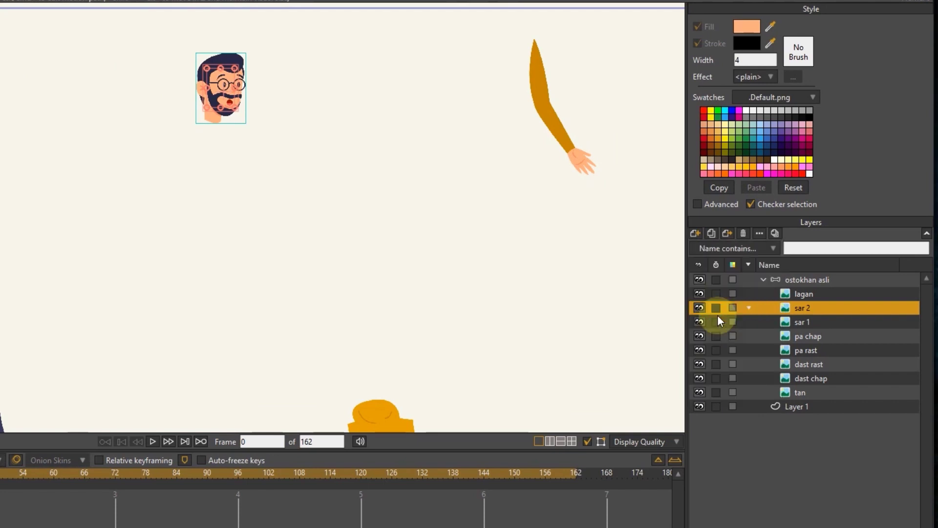
{"action": "double_click", "coordinate": [811, 308]}
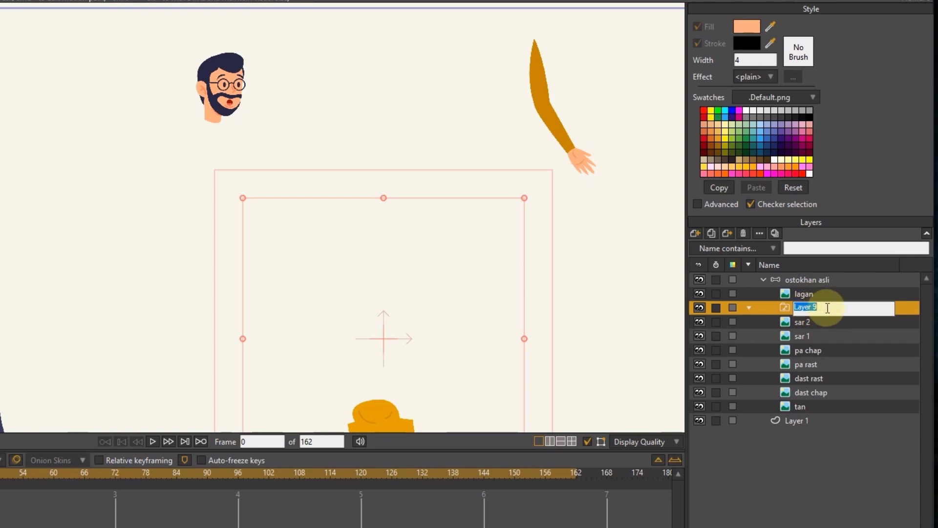
{"action": "type", "text": "SAR"}
{"action": "left_click", "coordinate": [776, 309]}
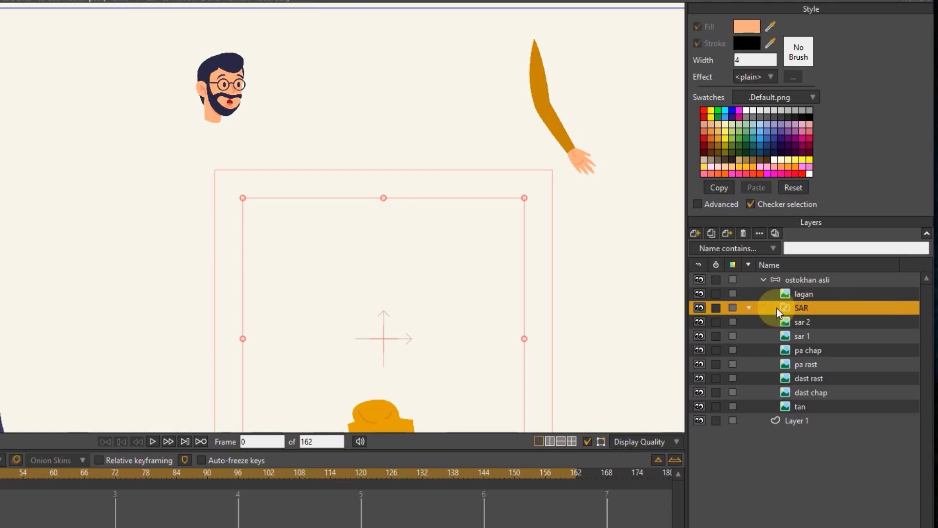
- Nest the sar 2 and sar 1 head layers inside the SAR switch layer and select sar 2 to view it
{"action": "left_click", "coordinate": [797, 322]}
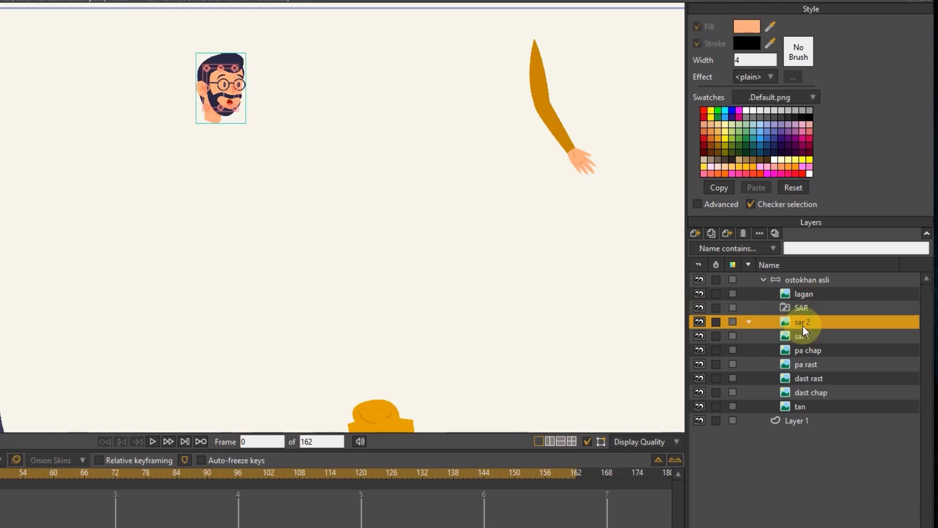
{"action": "left_click", "coordinate": [798, 335], "text": "shift"}
{"action": "left_click", "coordinate": [805, 323]}
{"action": "left_click", "coordinate": [811, 335], "text": "shift"}
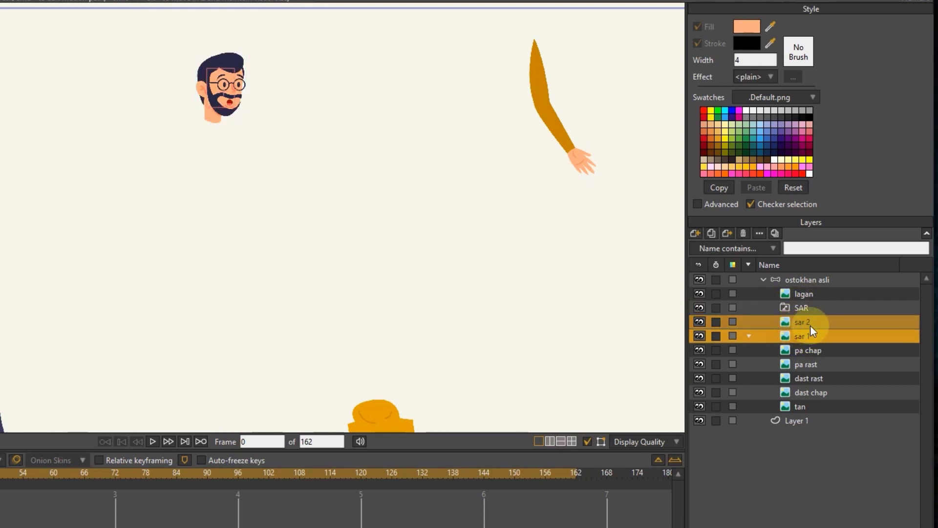
{"action": "left_click_drag", "start_coordinate": [802, 320], "coordinate": [805, 304]}
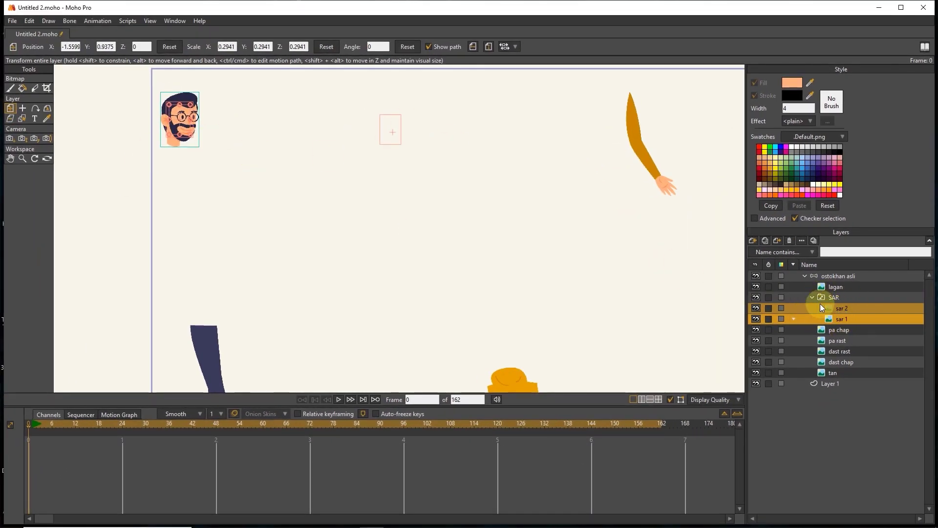
{"action": "left_click", "coordinate": [827, 307]}
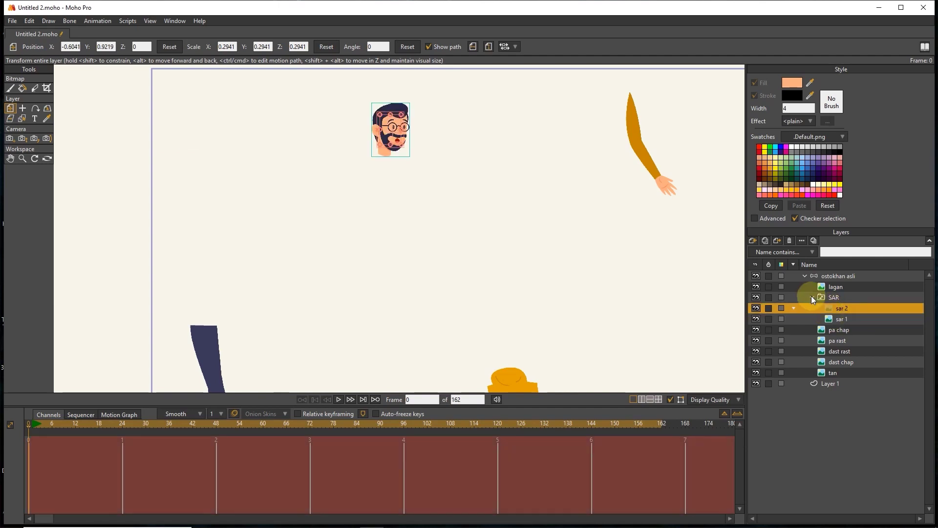
- Collapse the SAR layer and add a horizontal bone through the hip piece in the ostokhan asli layer
{"action": "left_click", "coordinate": [814, 296]}
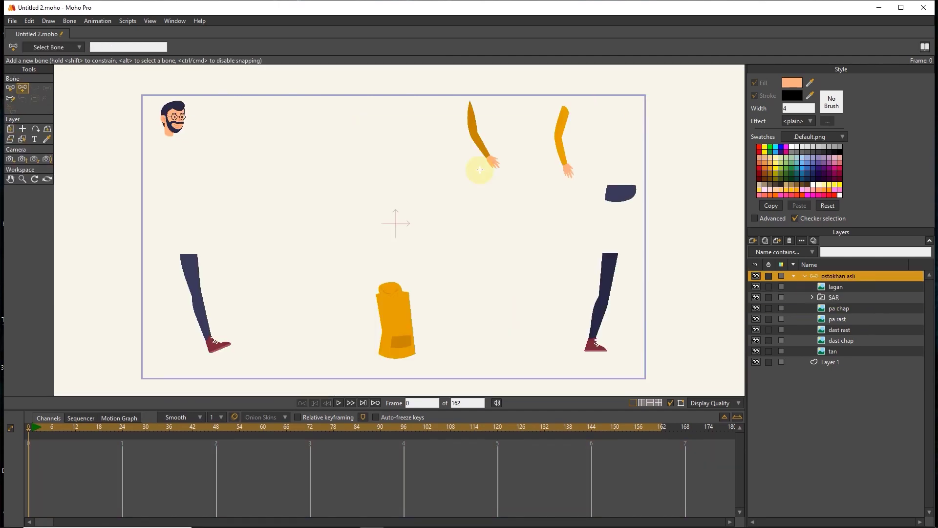
{"action": "scroll", "coordinate": [626, 192], "scroll_direction": "up", "scroll_amount": 7}
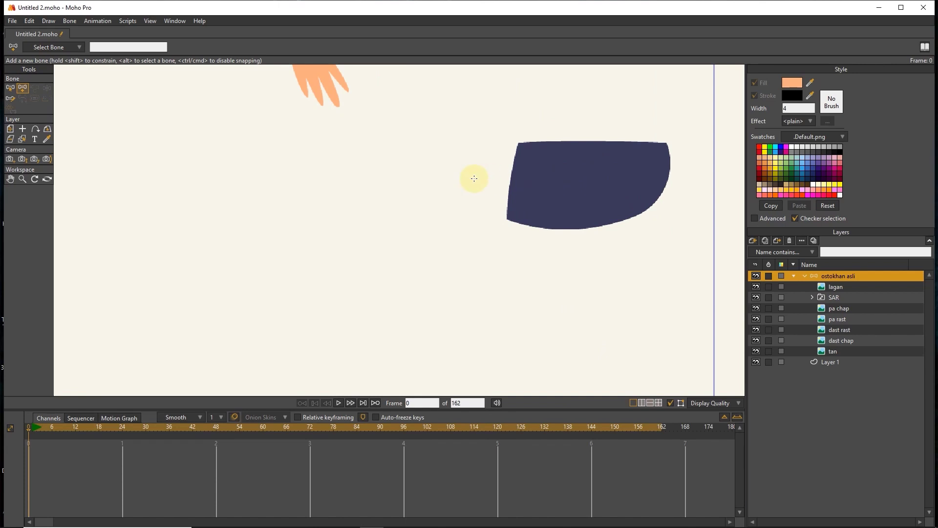
{"action": "left_click_drag", "start_coordinate": [468, 175], "coordinate": [652, 176]}
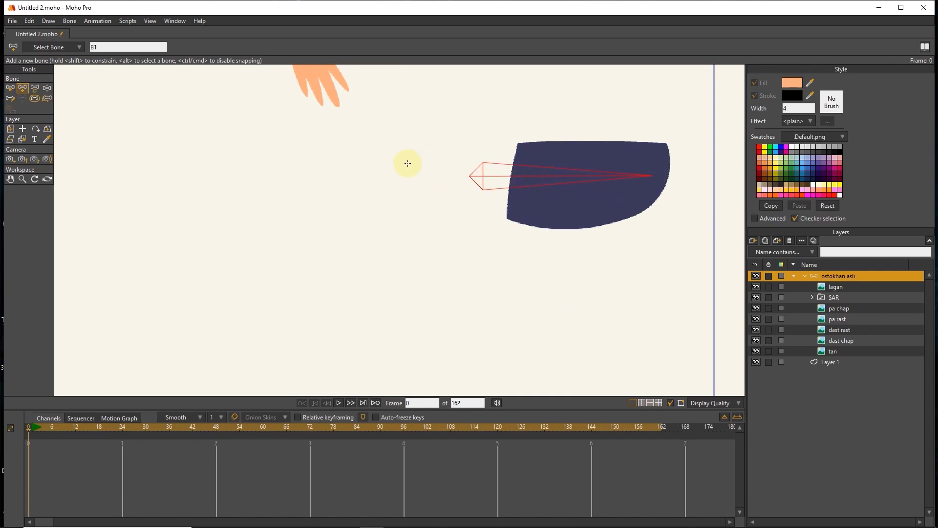
- Add a three-bone chain to each arm, running from the shoulder through the elbow and wrist into the hand
{"action": "left_click_drag", "start_coordinate": [332, 88], "coordinate": [396, 227]}
{"action": "left_click_drag", "start_coordinate": [360, 130], "coordinate": [398, 296]}
{"action": "scroll", "coordinate": [393, 212], "scroll_direction": "down", "scroll_amount": 1}
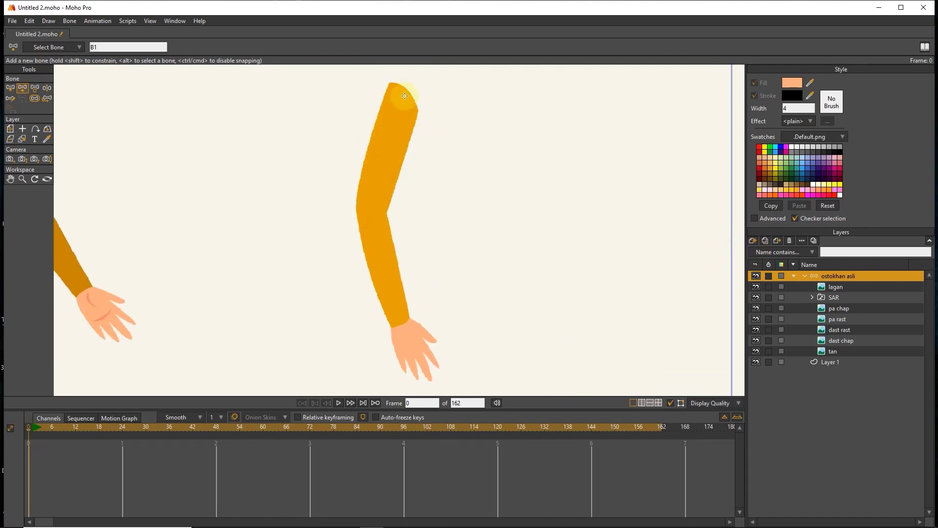
{"action": "mouse_move", "coordinate": [403, 93]}
{"action": "left_mouse_down"}
{"action": "mouse_move", "coordinate": [388, 118]}
{"action": "mouse_move", "coordinate": [369, 207]}
{"action": "mouse_move", "coordinate": [396, 314]}
{"action": "left_mouse_up"}
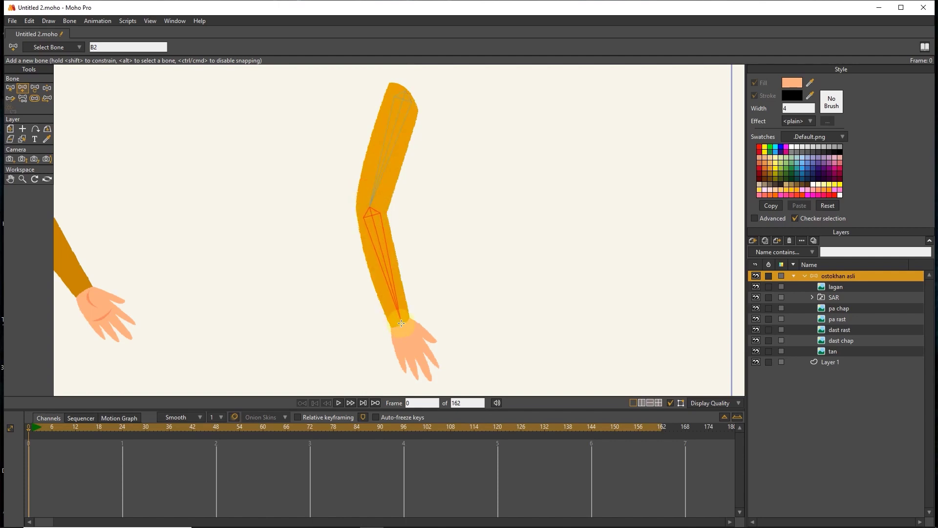
{"action": "key", "text": "ctrl+z"}
{"action": "left_click_drag", "start_coordinate": [369, 207], "coordinate": [410, 345]}
{"action": "left_click_drag", "start_coordinate": [208, 192], "coordinate": [454, 226]}
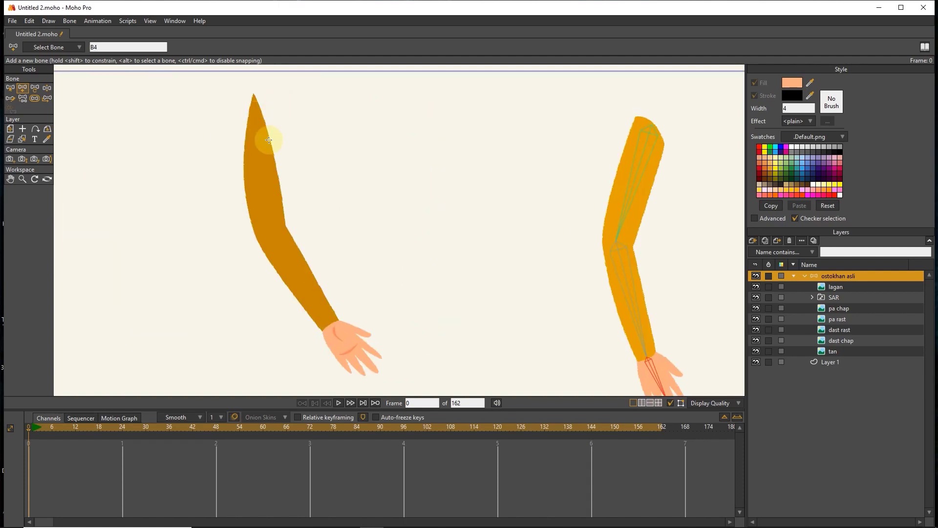
{"action": "mouse_move", "coordinate": [268, 141]}
{"action": "left_mouse_down"}
{"action": "mouse_move", "coordinate": [265, 222]}
{"action": "mouse_move", "coordinate": [327, 324]}
{"action": "left_mouse_up"}
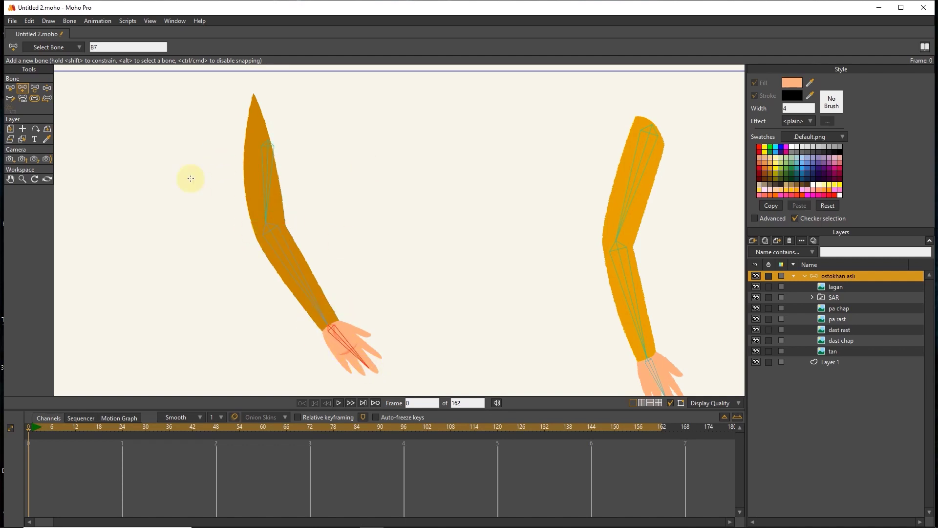
- Add a single upright bone to the head, from the base of the neck up into the hair
{"action": "left_click_drag", "start_coordinate": [153, 184], "coordinate": [303, 184]}
{"action": "scroll", "coordinate": [303, 184], "scroll_direction": "down", "scroll_amount": 4}
{"action": "left_click_drag", "start_coordinate": [88, 179], "coordinate": [261, 180]}
{"action": "scroll", "coordinate": [180, 174], "scroll_direction": "up", "scroll_amount": 2}
{"action": "left_click_drag", "start_coordinate": [98, 200], "coordinate": [445, 217]}
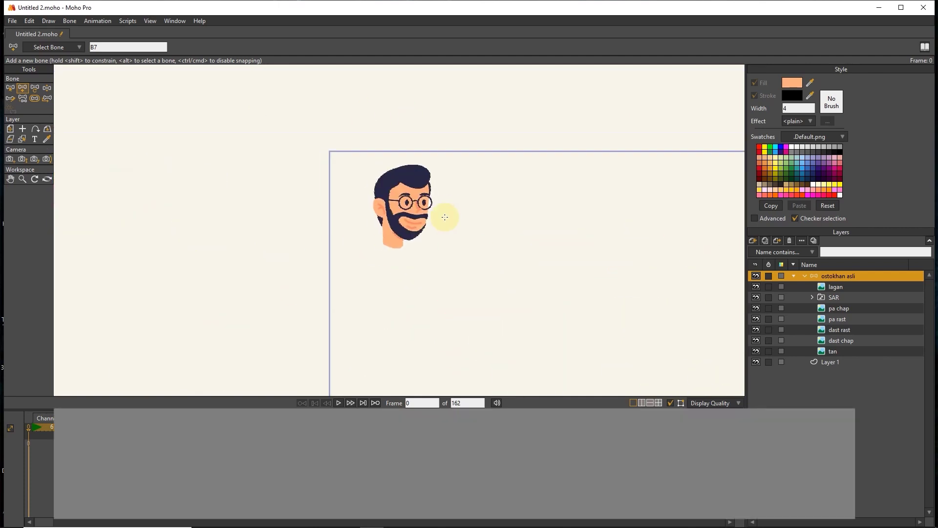
{"action": "scroll", "coordinate": [445, 217], "scroll_direction": "up", "scroll_amount": 3}
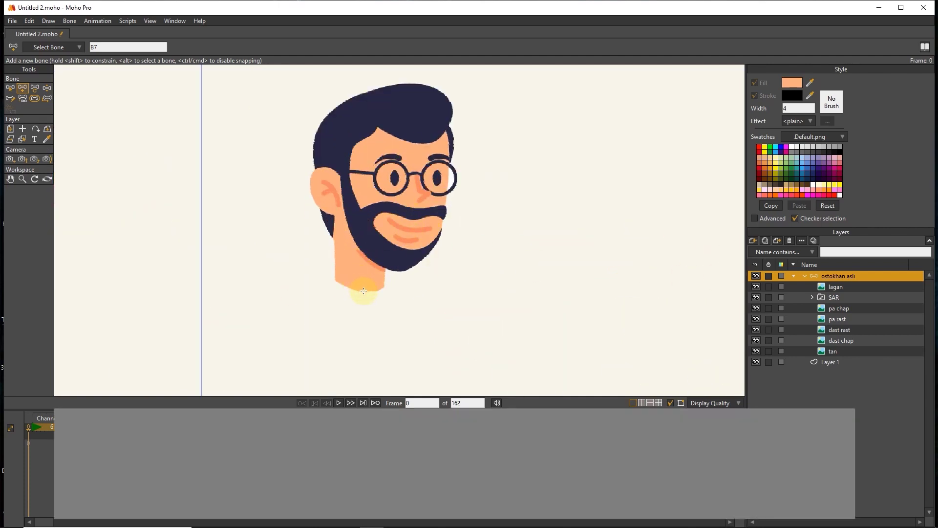
{"action": "left_click_drag", "start_coordinate": [364, 291], "coordinate": [373, 97]}
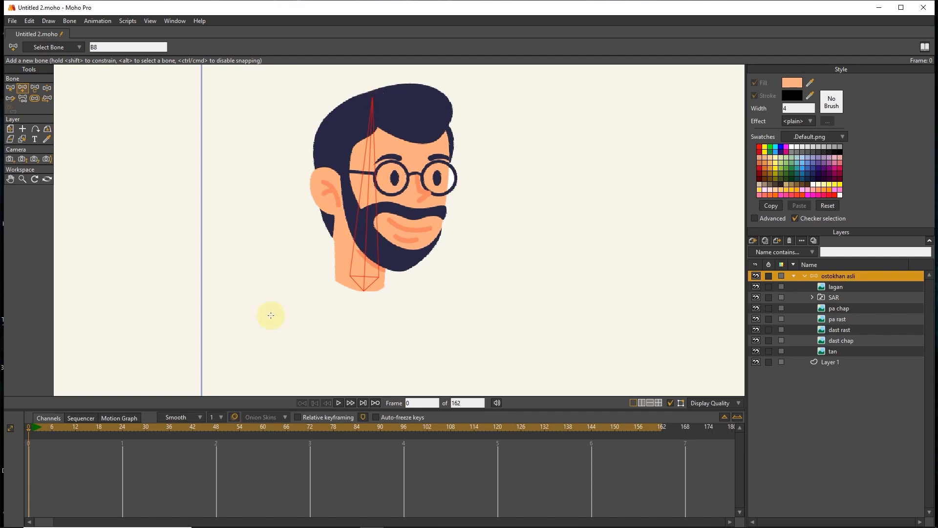
- Add thigh, shin and foot bones to the lighter leg, from its top edge to the tip of the shoe
{"action": "scroll", "coordinate": [270, 315], "scroll_direction": "down", "scroll_amount": 6}
{"action": "scroll", "coordinate": [317, 205], "scroll_direction": "up", "scroll_amount": 6}
{"action": "left_click_drag", "start_coordinate": [291, 128], "coordinate": [380, 332]}
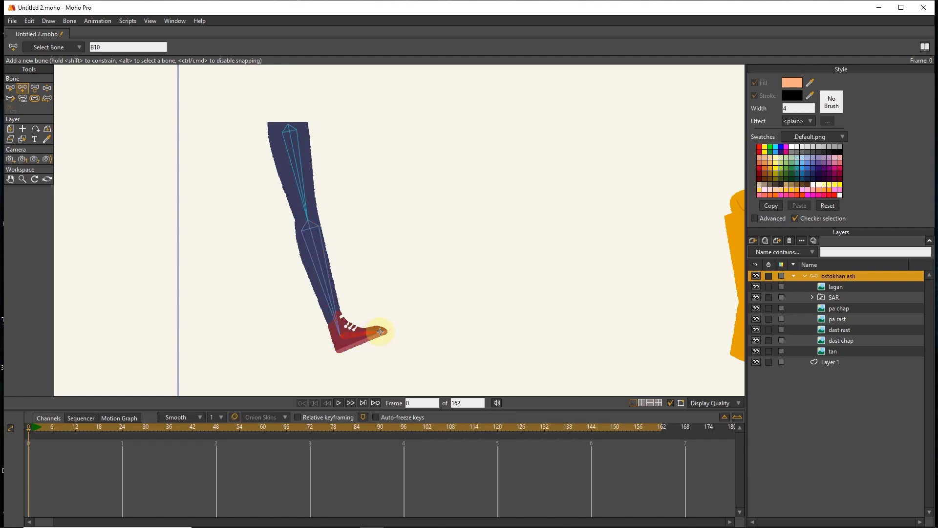
- Add a two-bone spine from the torso's bottom edge to the collar, with a shoulder bone branching off to each side
{"action": "left_click_drag", "start_coordinate": [523, 304], "coordinate": [267, 277]}
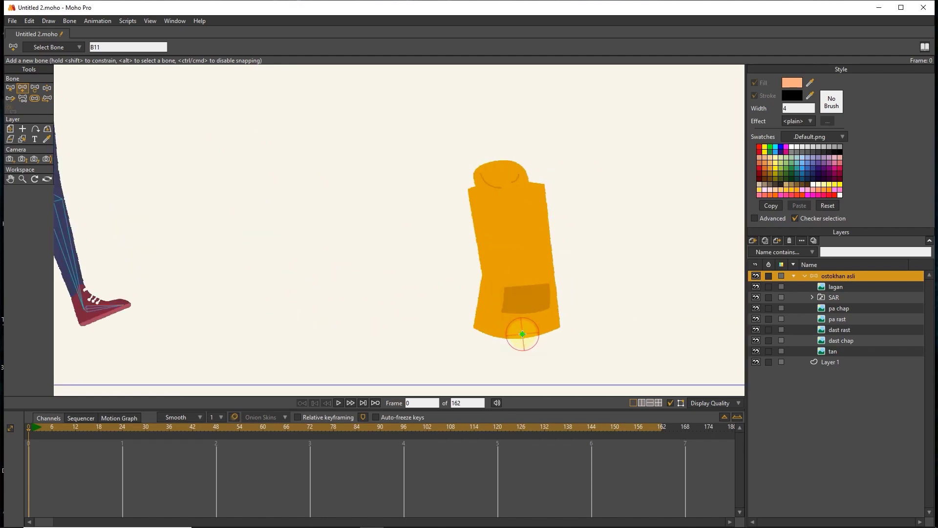
{"action": "left_click_drag", "start_coordinate": [522, 334], "coordinate": [521, 300]}
{"action": "key", "text": "ctrl+z"}
{"action": "left_click_drag", "start_coordinate": [521, 337], "coordinate": [506, 191]}
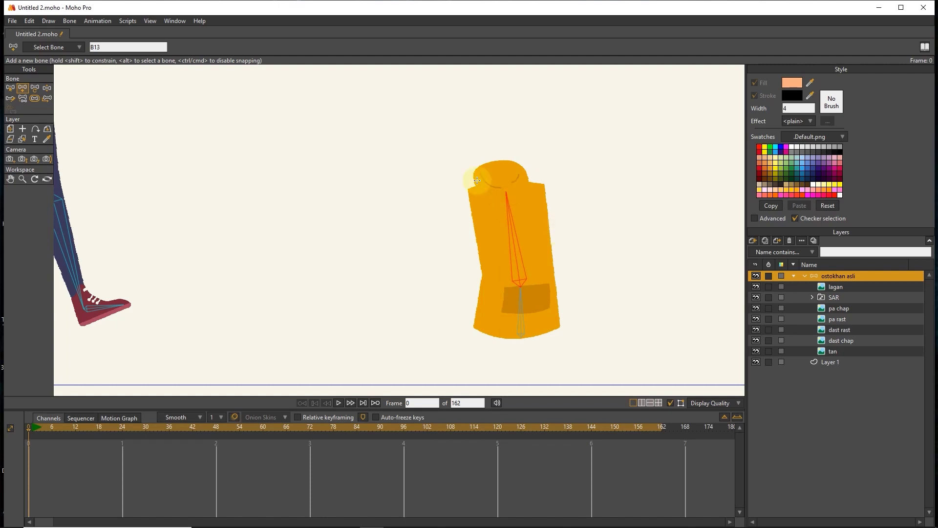
{"action": "scroll", "coordinate": [507, 195], "scroll_direction": "up", "scroll_amount": 2}
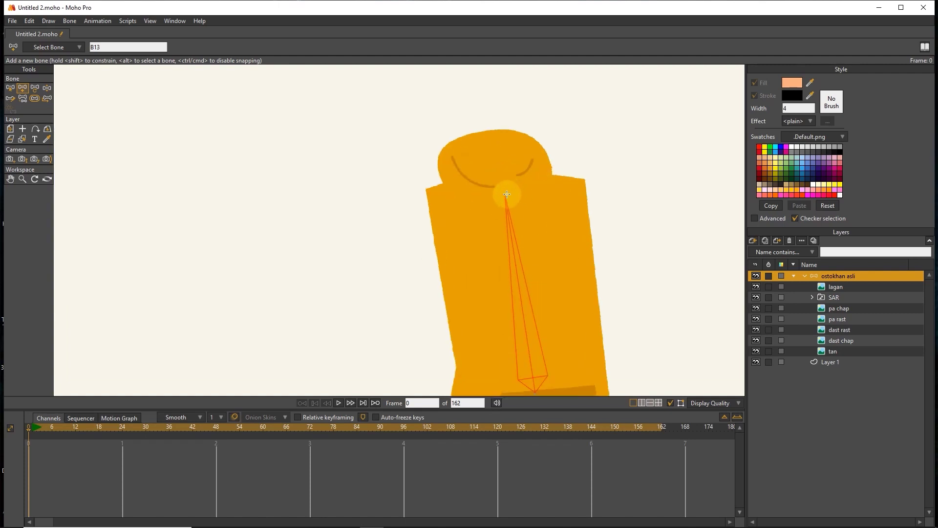
{"action": "left_click_drag", "start_coordinate": [506, 195], "coordinate": [576, 192]}
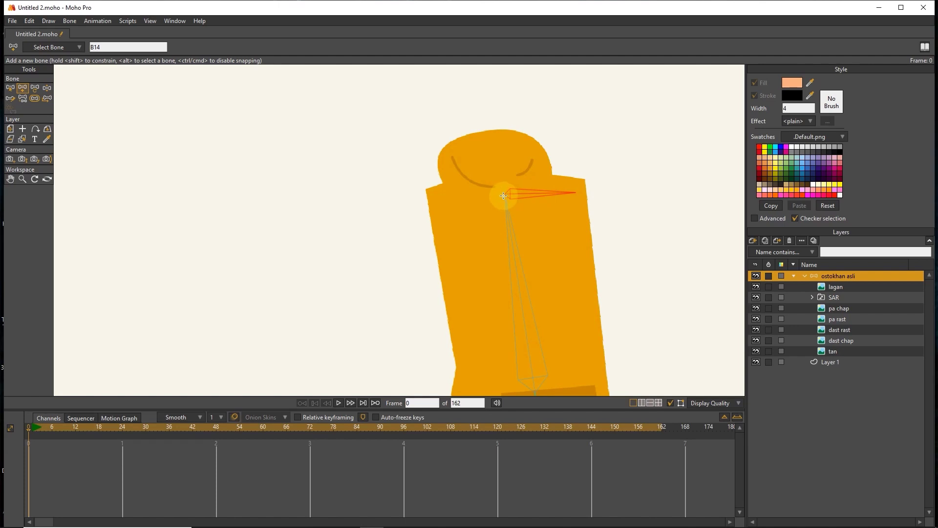
{"action": "left_click_drag", "start_coordinate": [504, 196], "coordinate": [438, 195]}
- Add a three-bone chain to the darker leg, from its top edge through the knee and ankle into the shoe
{"action": "scroll", "coordinate": [438, 194], "scroll_direction": "down", "scroll_amount": 3}
{"action": "scroll", "coordinate": [414, 142], "scroll_direction": "up", "scroll_amount": 2}
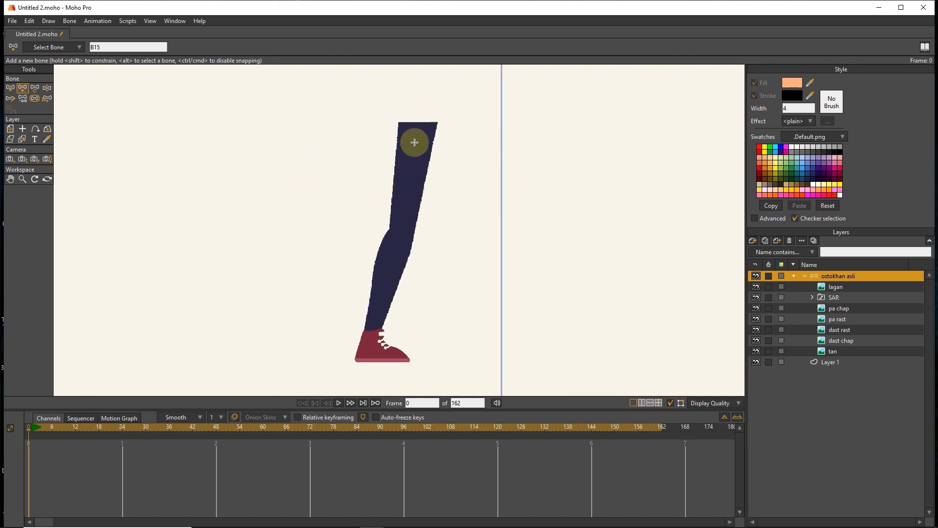
{"action": "mouse_move", "coordinate": [415, 126]}
{"action": "left_mouse_down"}
{"action": "mouse_move", "coordinate": [389, 283]}
{"action": "mouse_move", "coordinate": [367, 349]}
{"action": "mouse_move", "coordinate": [387, 354]}
{"action": "left_mouse_up"}
{"action": "scroll", "coordinate": [405, 358], "scroll_direction": "down", "scroll_amount": 3}
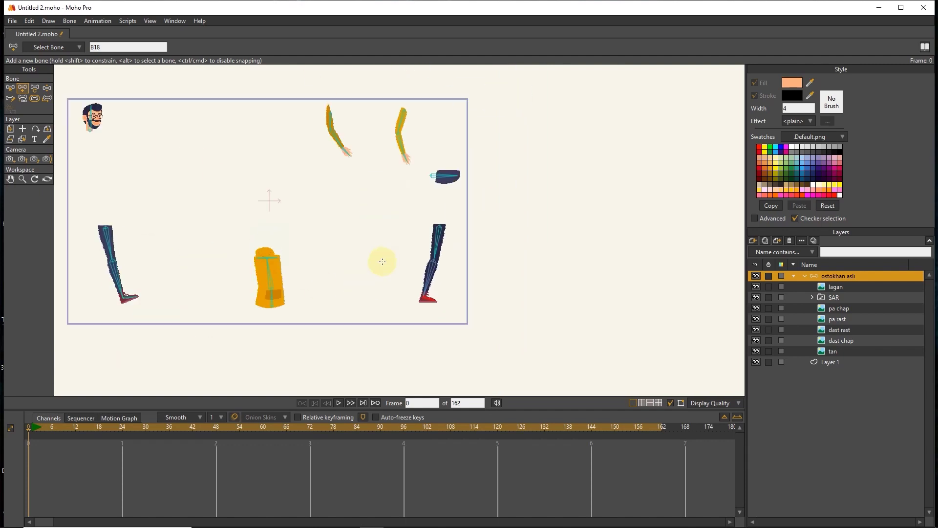
- Reduce the bone strength of the darker arm's three bones to fit the artwork, with the upper arm at 0.1089 and the hand at 0.1372
{"action": "scroll", "coordinate": [350, 192], "scroll_direction": "up", "scroll_amount": 3}
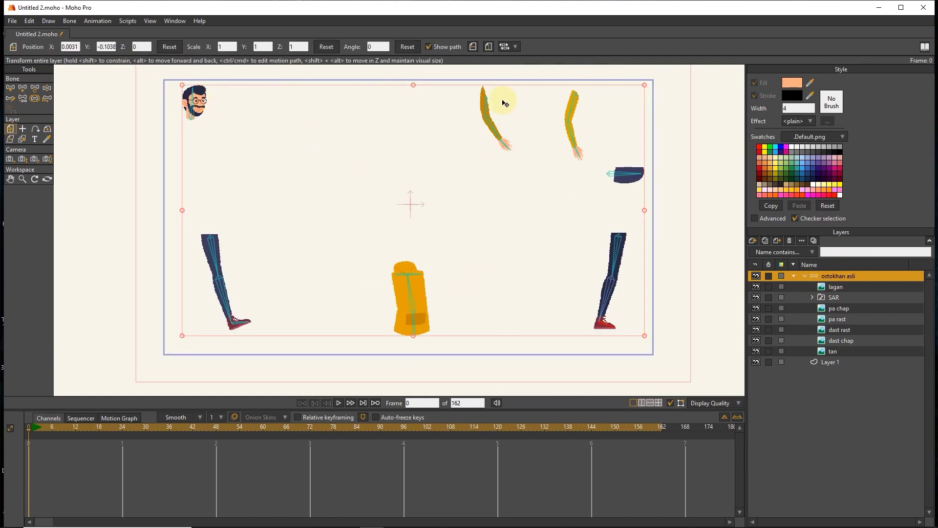
{"action": "scroll", "coordinate": [498, 125], "scroll_direction": "up", "scroll_amount": 5}
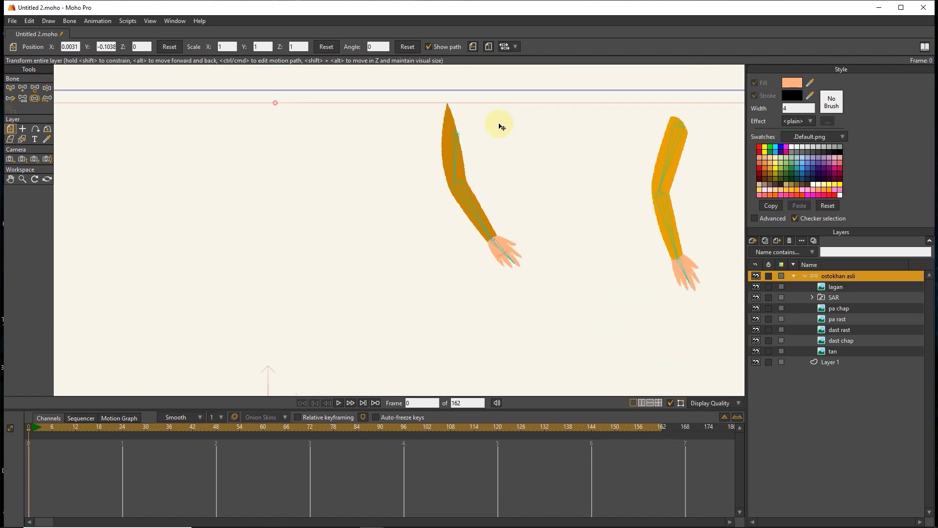
{"action": "left_click", "coordinate": [48, 88]}
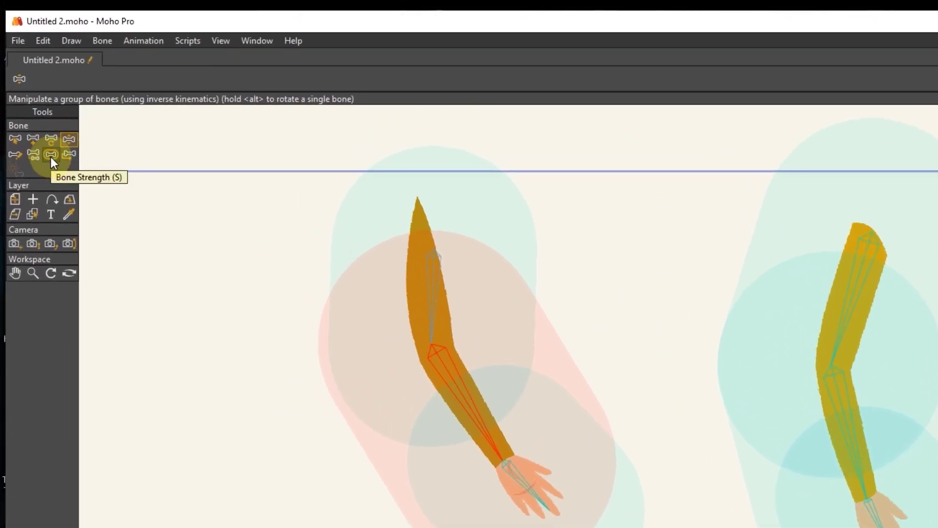
{"action": "left_click", "coordinate": [34, 98]}
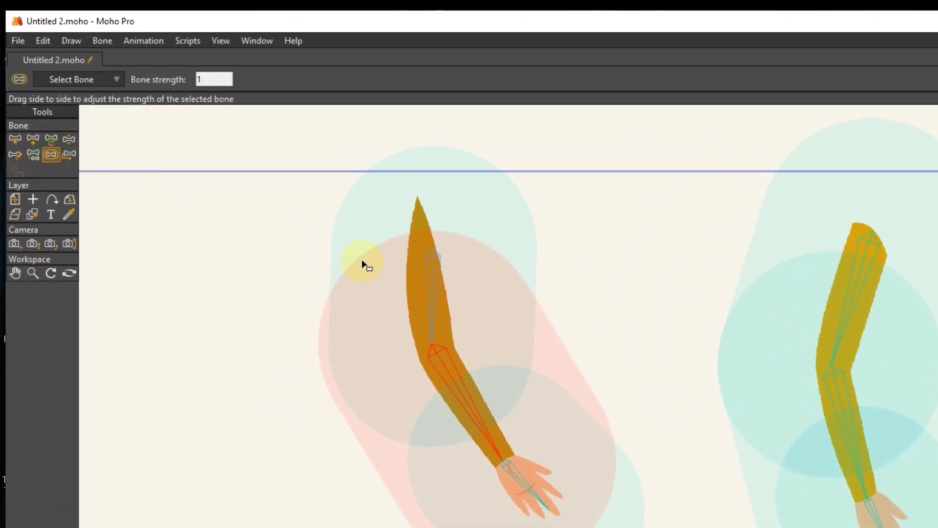
{"action": "left_click_drag", "start_coordinate": [363, 264], "coordinate": [275, 332]}
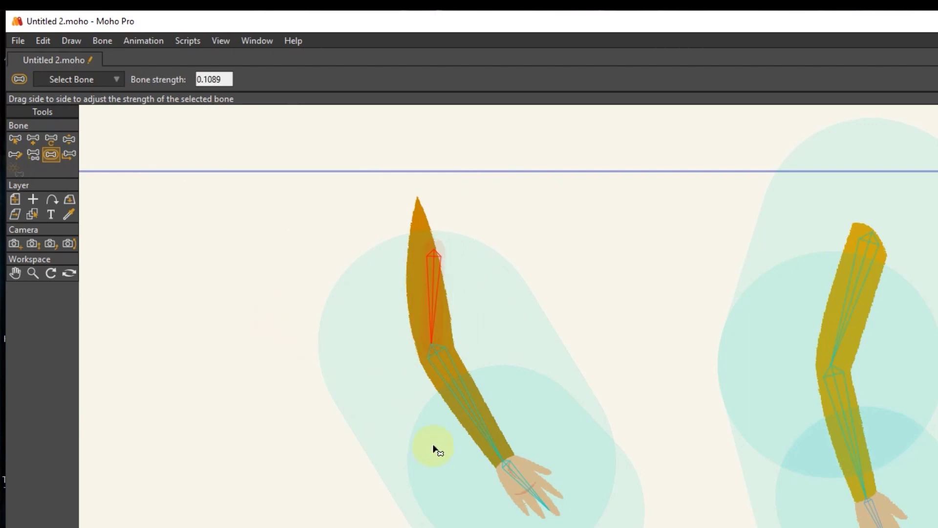
{"action": "left_click_drag", "start_coordinate": [433, 446], "coordinate": [298, 472]}
{"action": "left_click_drag", "start_coordinate": [457, 478], "coordinate": [395, 527]}
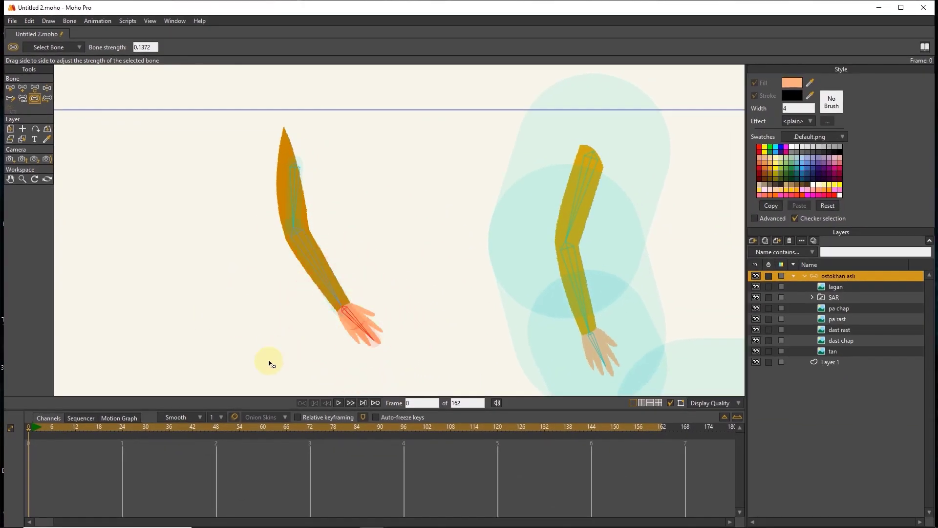
- Reduce the bone strength of the lighter arm's three bones, upper arm at 0.1160, and set the pelvis bone's strength to 0.0948
{"action": "left_click_drag", "start_coordinate": [408, 201], "coordinate": [333, 243]}
{"action": "left_click_drag", "start_coordinate": [486, 190], "coordinate": [419, 192]}
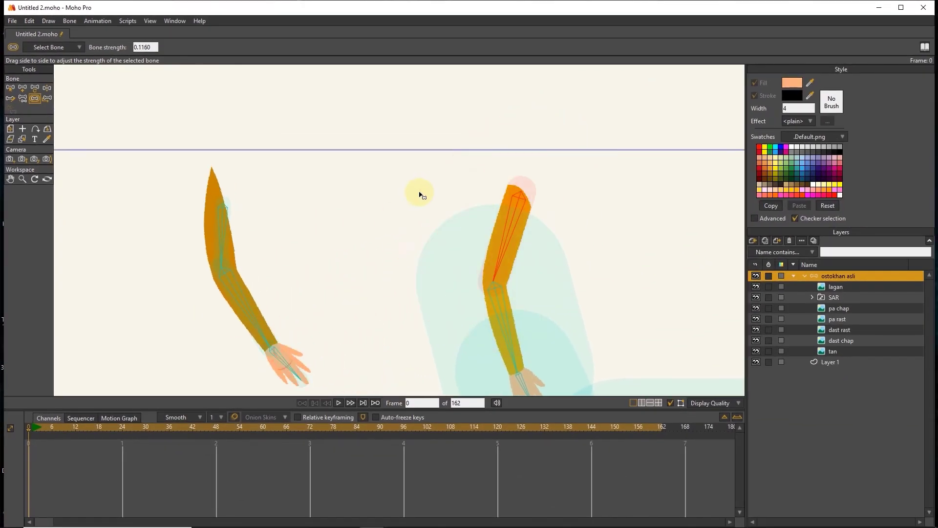
{"action": "left_click_drag", "start_coordinate": [471, 313], "coordinate": [346, 253]}
{"action": "left_click_drag", "start_coordinate": [389, 254], "coordinate": [376, 170]}
{"action": "left_click_drag", "start_coordinate": [419, 209], "coordinate": [353, 244]}
{"action": "left_click", "coordinate": [630, 313]}
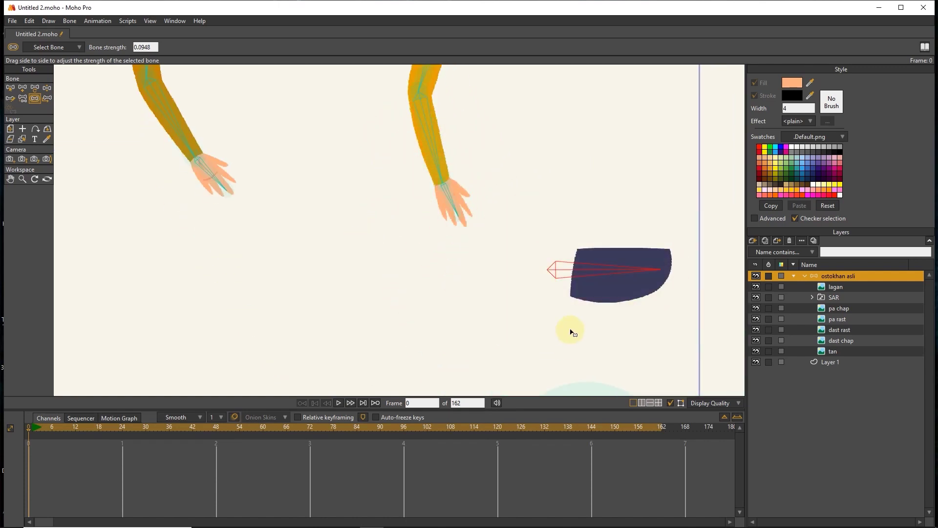
- Reduce the bone strength along the darker leg, setting the thigh to 0.0990 and the shin to 0.1513, and shrinking the foot's influence
{"action": "scroll", "coordinate": [570, 321], "scroll_direction": "down", "scroll_amount": 5}
{"action": "left_click", "coordinate": [544, 220]}
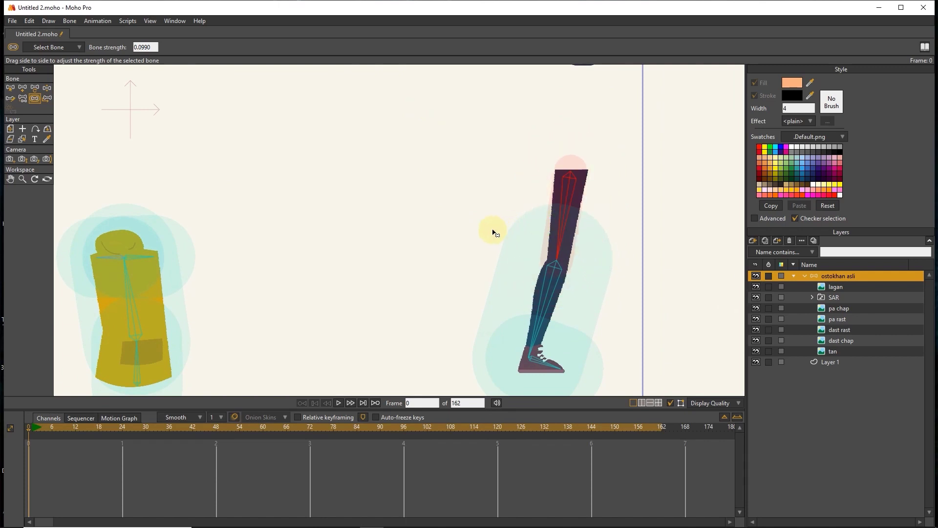
{"action": "left_click", "coordinate": [494, 274]}
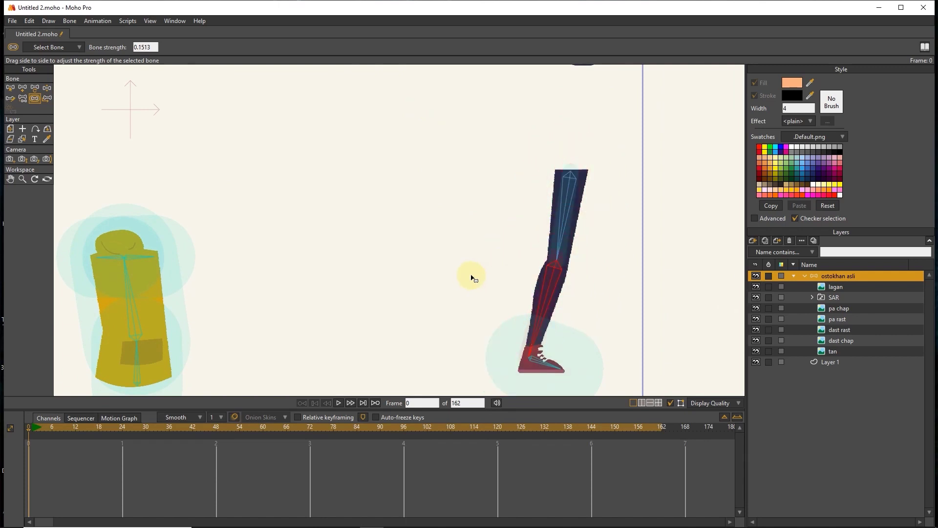
{"action": "scroll", "coordinate": [503, 257], "scroll_direction": "down", "scroll_amount": 4}
{"action": "left_click_drag", "start_coordinate": [519, 258], "coordinate": [497, 265]}
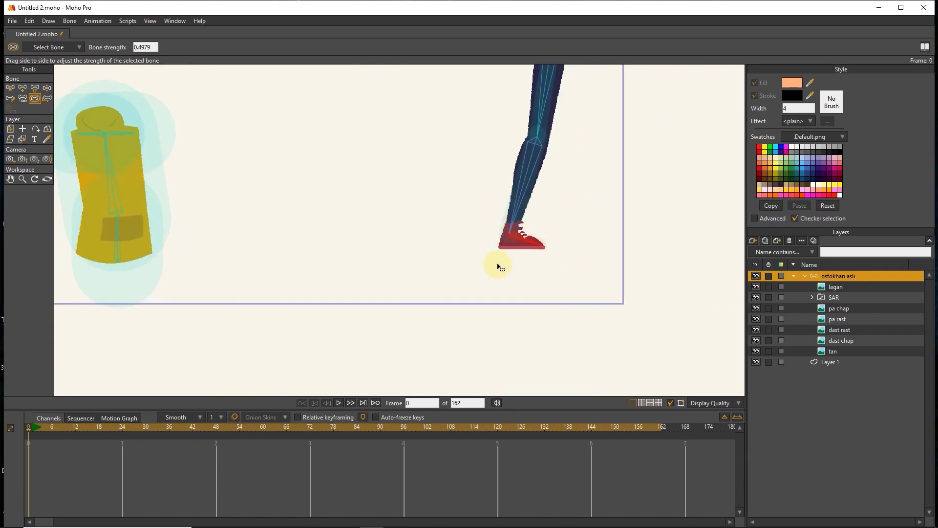
- Reduce the bone strength of the torso's two shoulder bones, the left one at 0.2999, and of both spine bones
{"action": "left_click_drag", "start_coordinate": [350, 166], "coordinate": [563, 163]}
{"action": "left_click_drag", "start_coordinate": [412, 127], "coordinate": [484, 199]}
{"action": "left_click_drag", "start_coordinate": [445, 146], "coordinate": [320, 198]}
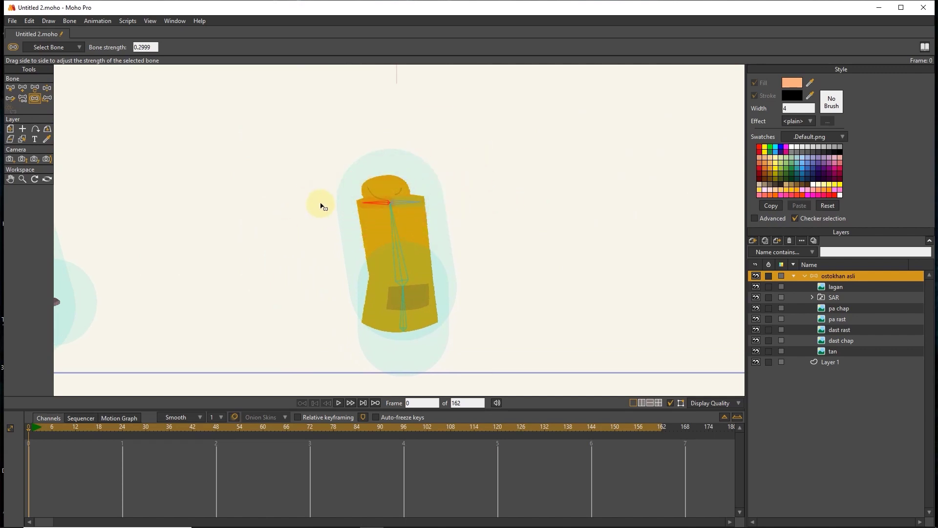
{"action": "left_click_drag", "start_coordinate": [391, 235], "coordinate": [327, 253]}
{"action": "left_click_drag", "start_coordinate": [383, 307], "coordinate": [401, 219]}
{"action": "left_click_drag", "start_coordinate": [411, 228], "coordinate": [515, 159]}
- Reduce the bone strength of the lighter leg's three bones and the head bone to fit the artwork, with the shin at 0.1089
{"action": "left_click_drag", "start_coordinate": [265, 84], "coordinate": [310, 172]}
{"action": "left_click_drag", "start_coordinate": [331, 121], "coordinate": [279, 147]}
{"action": "left_click", "coordinate": [341, 195]}
{"action": "left_click_drag", "start_coordinate": [341, 198], "coordinate": [357, 182]}
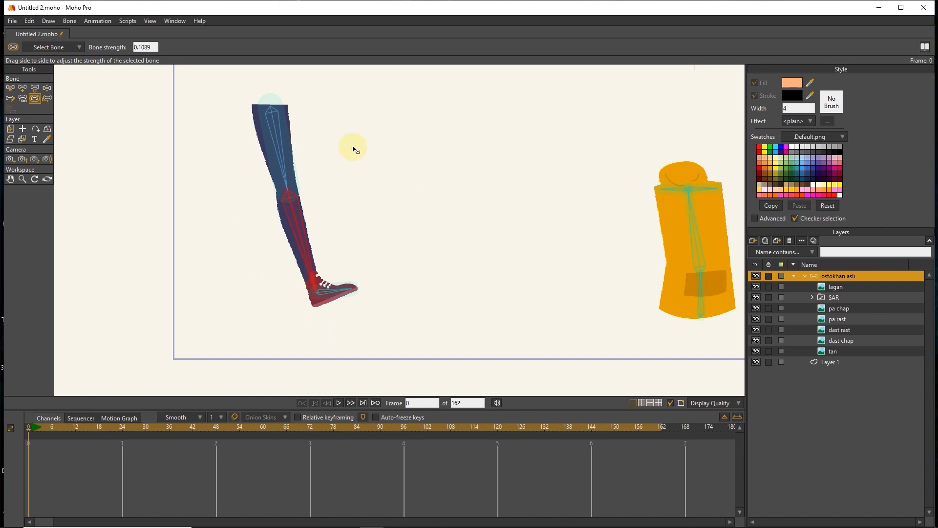
{"action": "scroll", "coordinate": [379, 146], "scroll_direction": "down", "scroll_amount": 5}
{"action": "scroll", "coordinate": [383, 174], "scroll_direction": "up", "scroll_amount": 6}
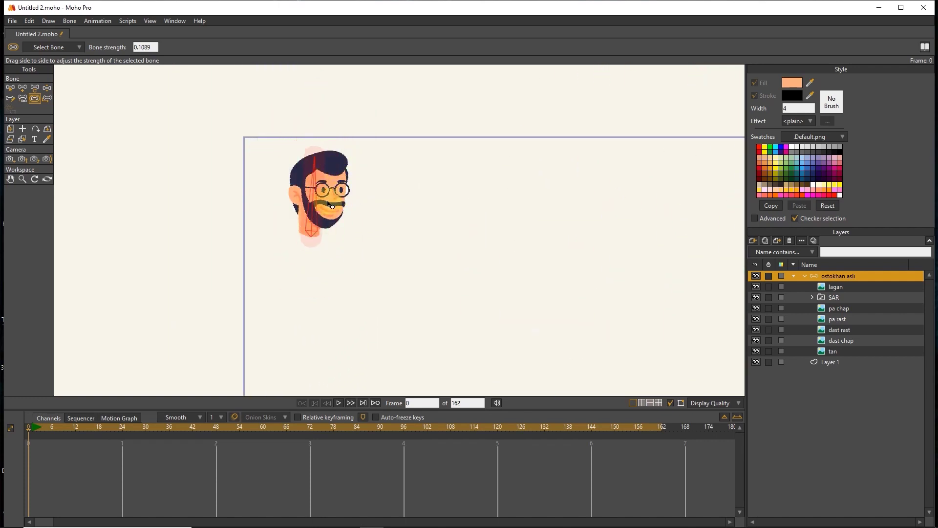
{"action": "scroll", "coordinate": [439, 227], "scroll_direction": "down", "scroll_amount": 5}
- Test the darker arm's bones with the Manipulate Bones tool
{"action": "left_click_drag", "start_coordinate": [444, 229], "coordinate": [357, 96]}
{"action": "scroll", "coordinate": [606, 117], "scroll_direction": "up", "scroll_amount": 3}
{"action": "key", "text": "z"}
{"action": "left_click_drag", "start_coordinate": [605, 117], "coordinate": [472, 162]}
{"action": "scroll", "coordinate": [484, 226], "scroll_direction": "down", "scroll_amount": 2}
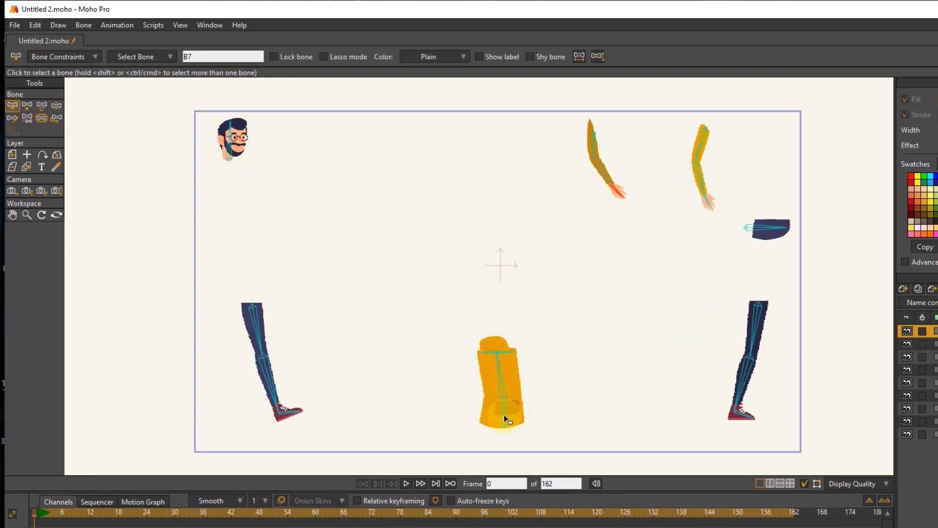
- Reparent the torso's lower spine bone from the lighter leg's foot to the pelvis bone
{"action": "key", "text": "p"}
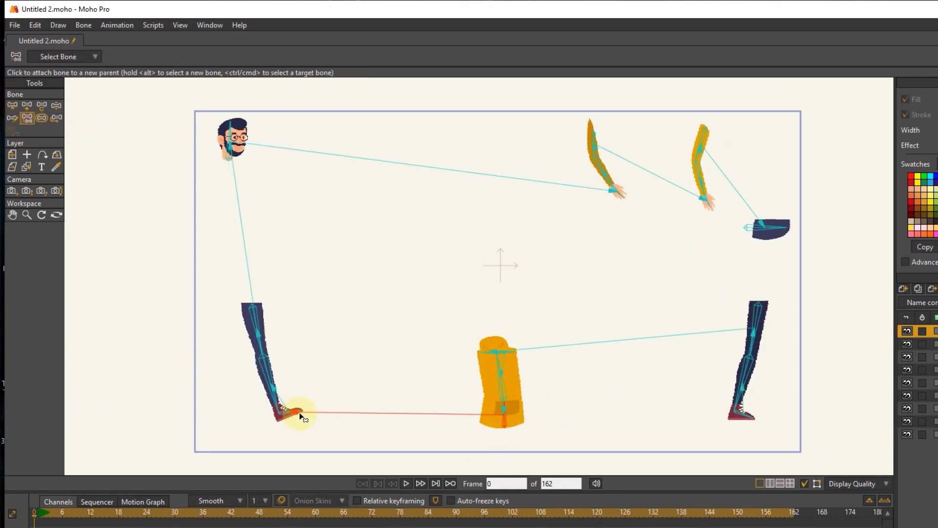
{"action": "scroll", "coordinate": [300, 416], "scroll_direction": "up", "scroll_amount": 2}
{"action": "left_click_drag", "start_coordinate": [592, 430], "coordinate": [488, 439]}
{"action": "left_click", "coordinate": [856, 159]}
{"action": "left_click_drag", "start_coordinate": [819, 187], "coordinate": [731, 217]}
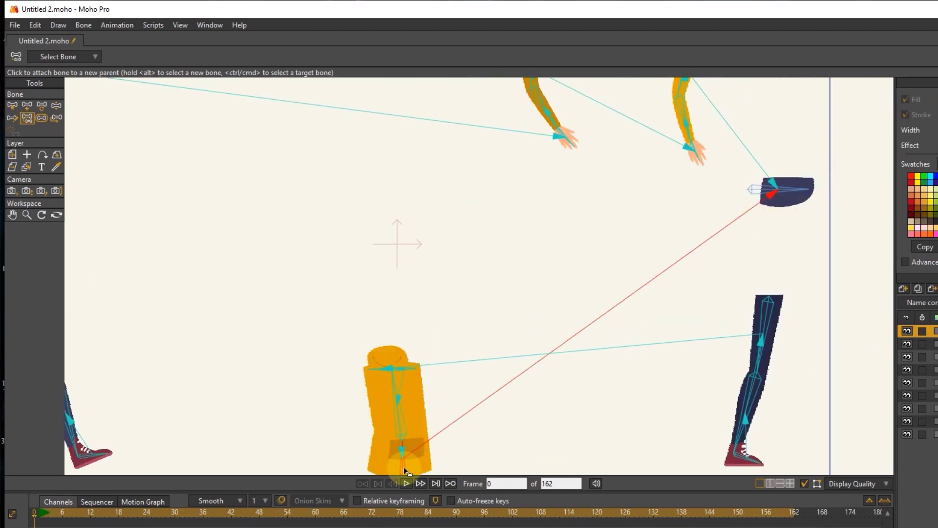
{"action": "scroll", "coordinate": [549, 294], "scroll_direction": "down", "scroll_amount": 2}
{"action": "scroll", "coordinate": [449, 389], "scroll_direction": "up", "scroll_amount": 4}
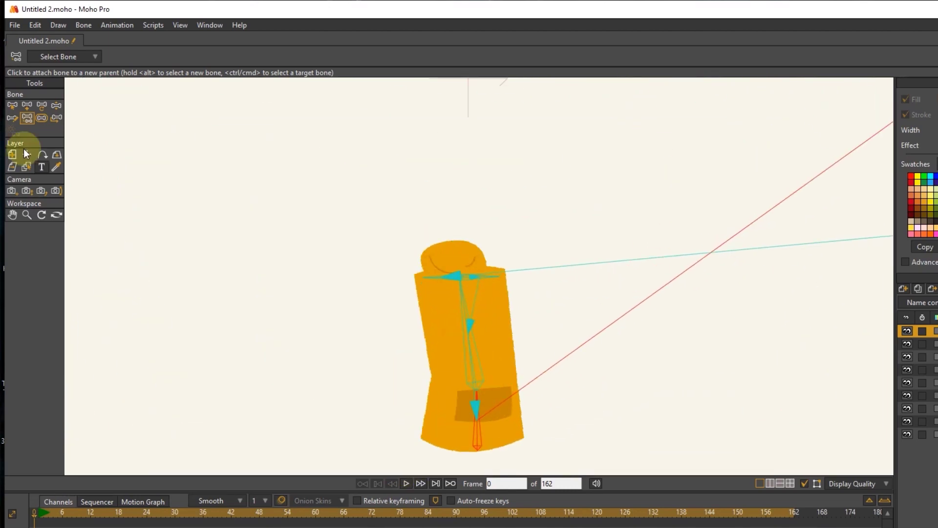
- Select the torso's upper spine bone and attach it to the lower spine bone as its parent
{"action": "left_click", "coordinate": [12, 105]}
{"action": "left_click", "coordinate": [472, 339]}
{"action": "left_click", "coordinate": [27, 119]}
{"action": "left_click", "coordinate": [475, 374]}
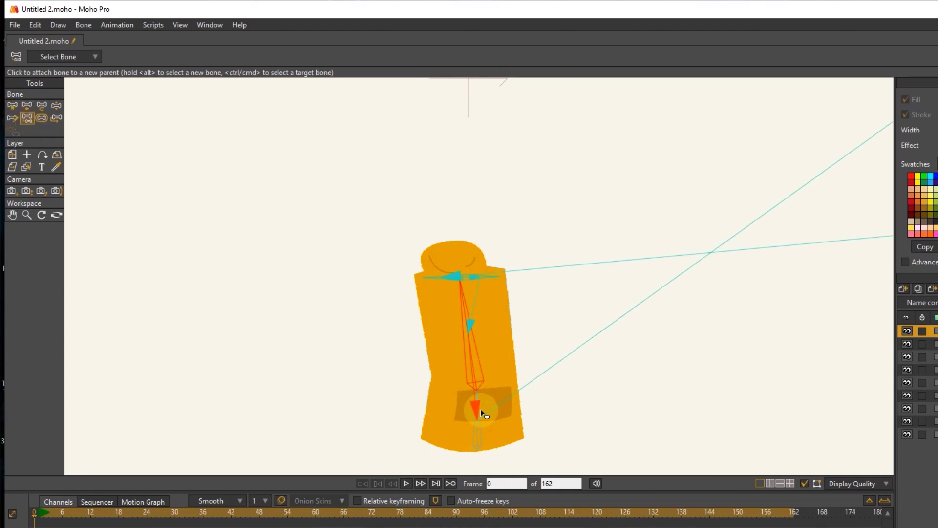
{"action": "scroll", "coordinate": [472, 313], "scroll_direction": "up", "scroll_amount": 3}
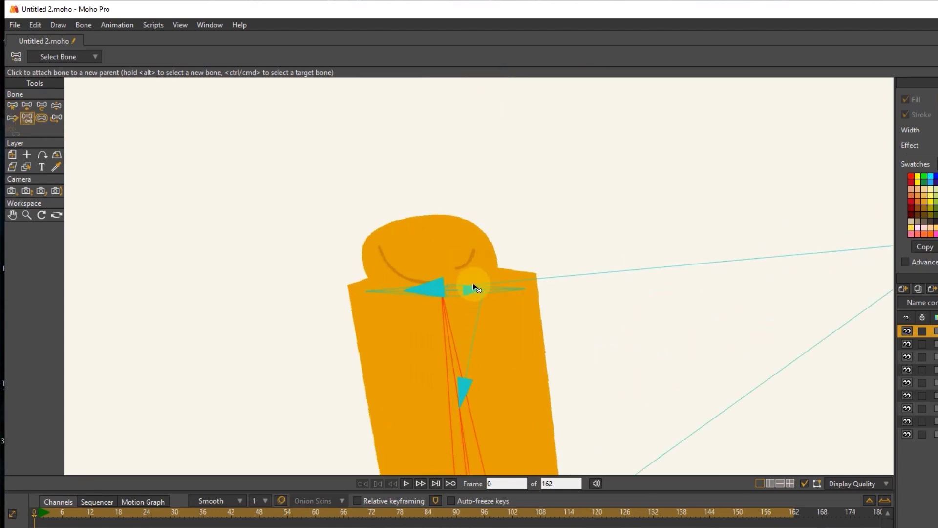
- Attach both of the torso's shoulder bones to the upper spine bone as their parent
{"action": "left_click", "coordinate": [12, 105]}
{"action": "left_click", "coordinate": [491, 295]}
{"action": "left_click", "coordinate": [27, 118]}
{"action": "left_click", "coordinate": [489, 289]}
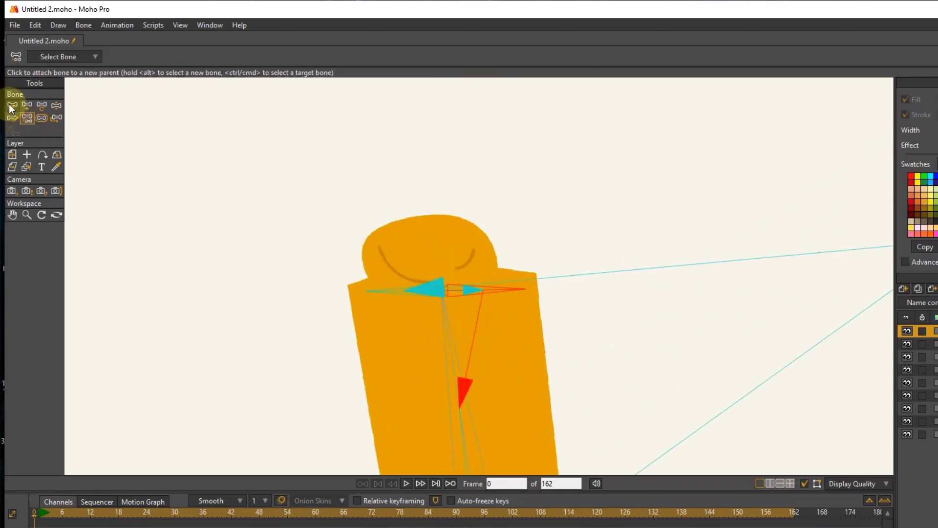
{"action": "left_click", "coordinate": [12, 105]}
{"action": "left_click", "coordinate": [416, 289]}
{"action": "left_click", "coordinate": [27, 118]}
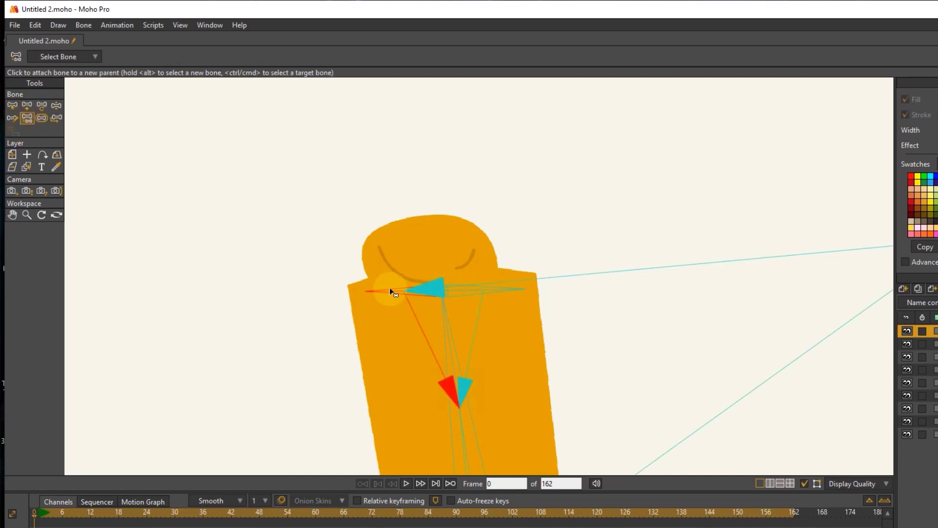
- Reparent the lighter leg's thigh bone from the head bone to the pelvis bone
{"action": "scroll", "coordinate": [450, 420], "scroll_direction": "down", "scroll_amount": 5}
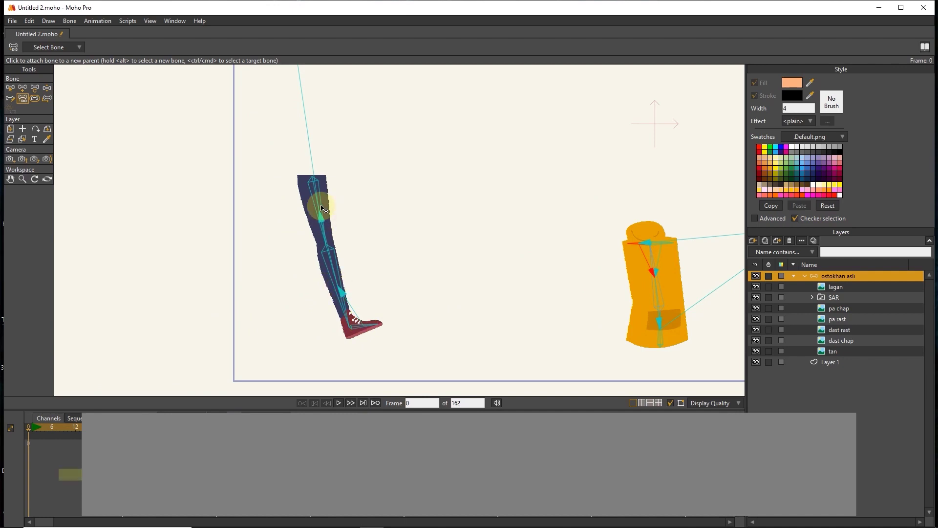
{"action": "scroll", "coordinate": [311, 233], "scroll_direction": "down", "scroll_amount": 4}
{"action": "left_click_drag", "start_coordinate": [309, 231], "coordinate": [292, 229]}
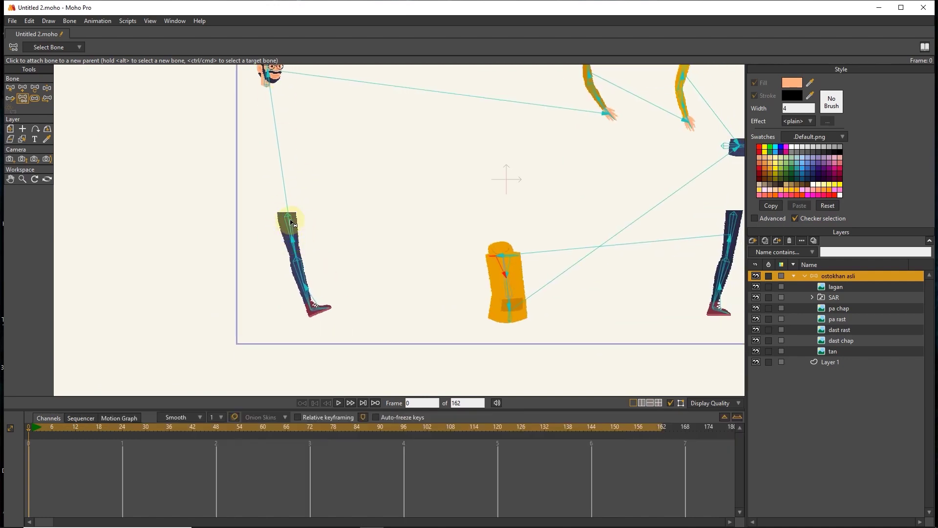
{"action": "left_click_drag", "start_coordinate": [590, 226], "coordinate": [559, 236]}
{"action": "left_click", "coordinate": [11, 88]}
{"action": "left_click", "coordinate": [257, 232]}
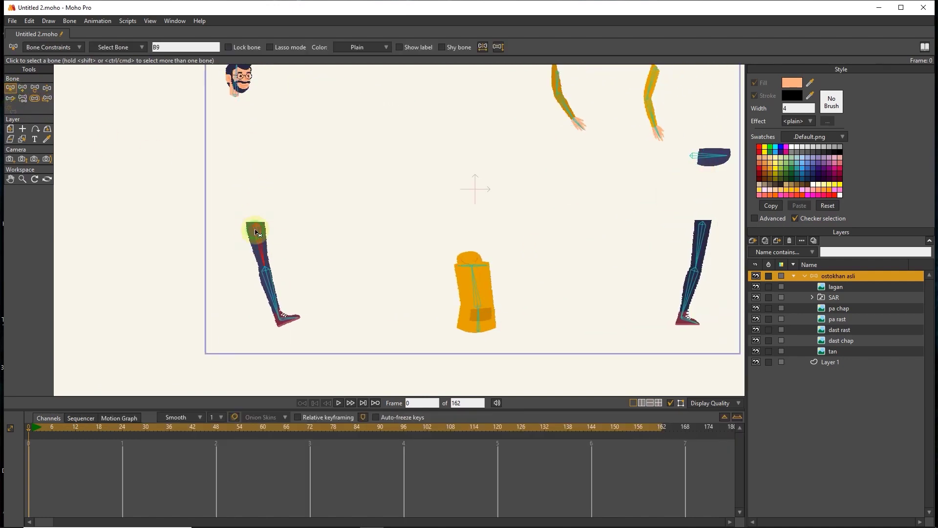
{"action": "left_click", "coordinate": [23, 98]}
{"action": "left_click", "coordinate": [694, 159]}
- Reparent the darker leg's thigh bone from the torso's shoulder bone to the pelvis bone
{"action": "left_click_drag", "start_coordinate": [692, 308], "coordinate": [498, 310]}
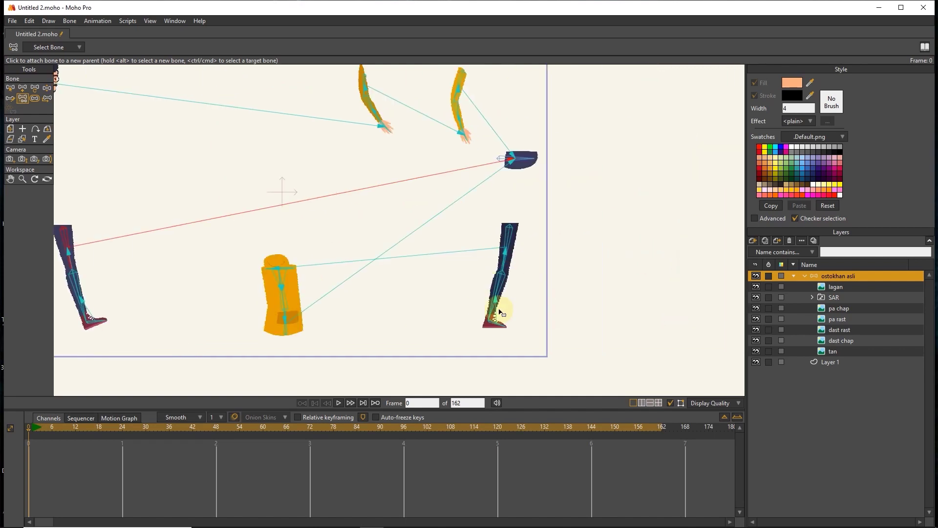
{"action": "scroll", "coordinate": [504, 237], "scroll_direction": "up", "scroll_amount": 2}
{"action": "key", "text": "b"}
{"action": "left_click", "coordinate": [506, 242]}
{"action": "key", "text": "p"}
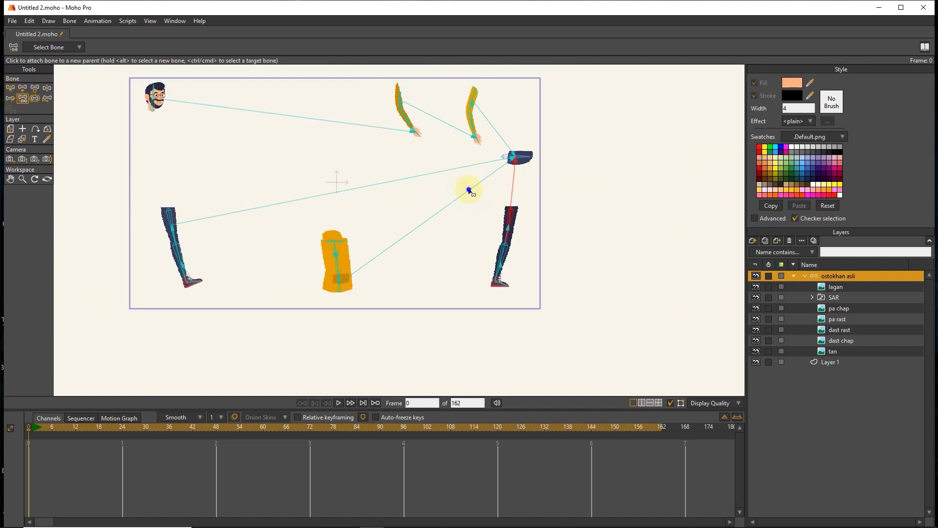
- Attach the lighter arm's upper-arm bone to the shoulder bone on the right side of the torso
{"action": "scroll", "coordinate": [526, 209], "scroll_direction": "down", "scroll_amount": 2}
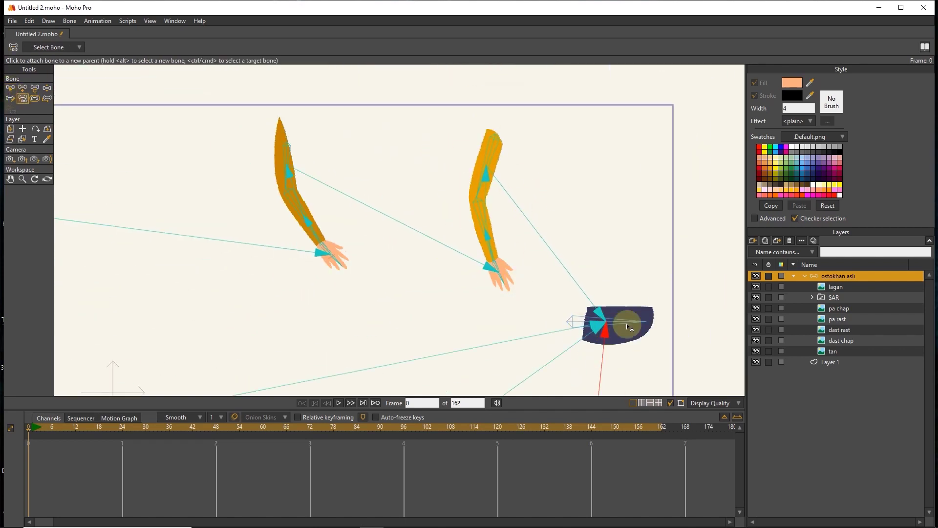
{"action": "scroll", "coordinate": [624, 323], "scroll_direction": "down", "scroll_amount": 4}
{"action": "left_click_drag", "start_coordinate": [466, 369], "coordinate": [531, 221]}
{"action": "scroll", "coordinate": [490, 293], "scroll_direction": "up", "scroll_amount": 4}
{"action": "left_click", "coordinate": [414, 308]}
{"action": "key", "text": "b"}
{"action": "scroll", "coordinate": [414, 309], "scroll_direction": "down", "scroll_amount": 2}
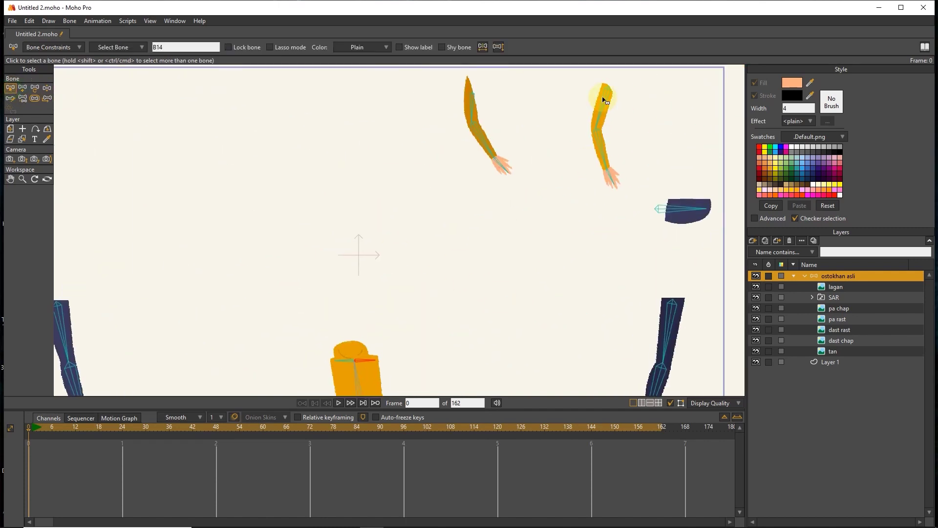
{"action": "left_click", "coordinate": [22, 98]}
{"action": "left_click", "coordinate": [369, 360]}
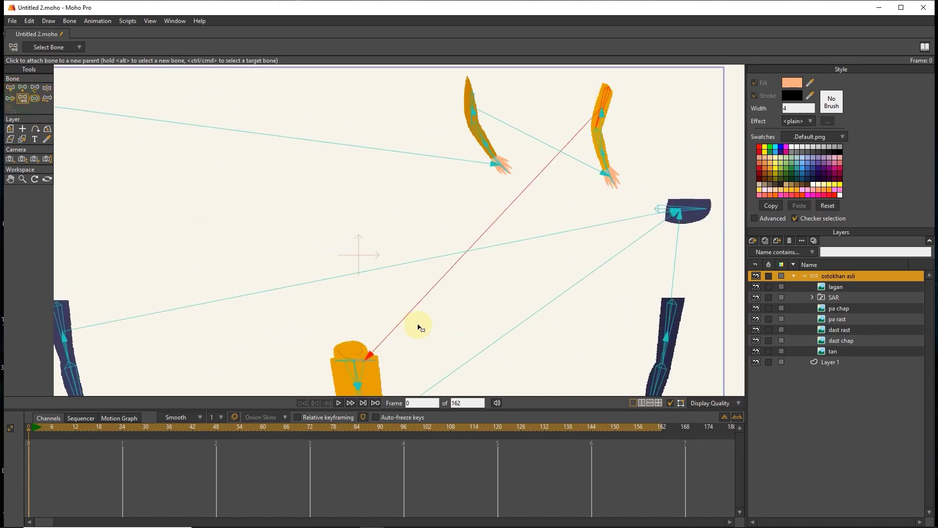
- Attach the darker arm's upper-arm bone to the shoulder bone on the left side of the torso
{"action": "left_click", "coordinate": [11, 88]}
{"action": "left_click", "coordinate": [472, 105]}
{"action": "left_click", "coordinate": [26, 99]}
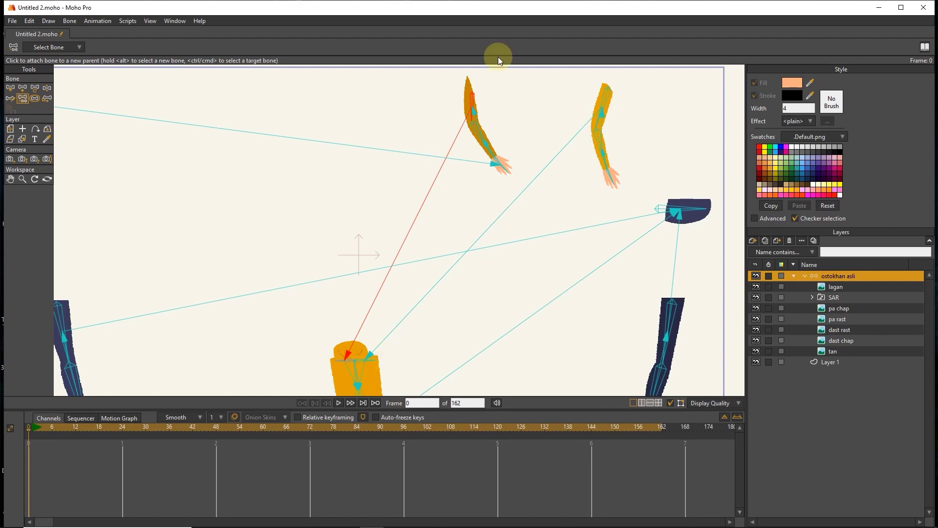
- Swap the arms' parents, attaching the darker arm to the torso's right shoulder bone and the lighter arm to its left one
{"action": "left_click", "coordinate": [11, 88]}
{"action": "left_click", "coordinate": [23, 99]}
{"action": "left_click", "coordinate": [372, 356]}
{"action": "left_click", "coordinate": [11, 88]}
{"action": "left_click", "coordinate": [602, 102]}
{"action": "left_click", "coordinate": [23, 98]}
{"action": "left_click", "coordinate": [340, 359]}
- Reparent the head bone from the darker arm's hand to the torso's upper spine bone
{"action": "scroll", "coordinate": [241, 302], "scroll_direction": "down", "scroll_amount": 1}
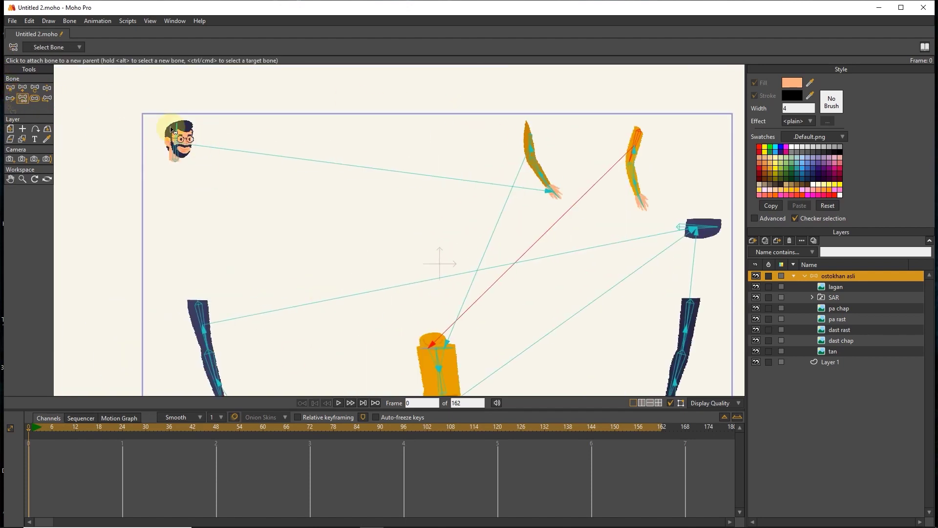
{"action": "scroll", "coordinate": [562, 195], "scroll_direction": "up", "scroll_amount": 2}
{"action": "scroll", "coordinate": [502, 192], "scroll_direction": "down", "scroll_amount": 2}
{"action": "key", "text": "b"}
{"action": "scroll", "coordinate": [298, 199], "scroll_direction": "down", "scroll_amount": 2}
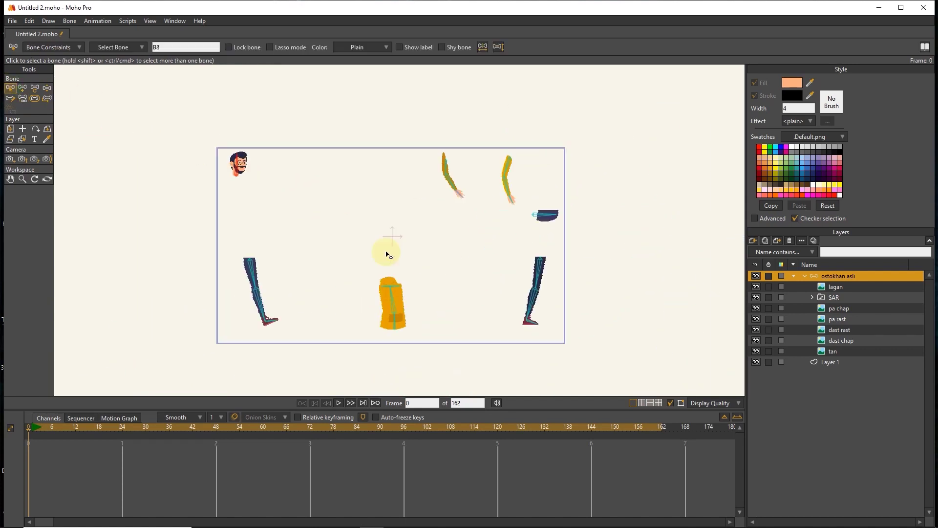
{"action": "scroll", "coordinate": [425, 306], "scroll_direction": "up", "scroll_amount": 4}
{"action": "left_click", "coordinate": [345, 269]}
{"action": "scroll", "coordinate": [346, 269], "scroll_direction": "down", "scroll_amount": 3}
{"action": "scroll", "coordinate": [205, 187], "scroll_direction": "up", "scroll_amount": 3}
{"action": "left_click", "coordinate": [508, 371]}
{"action": "scroll", "coordinate": [507, 356], "scroll_direction": "down", "scroll_amount": 5}
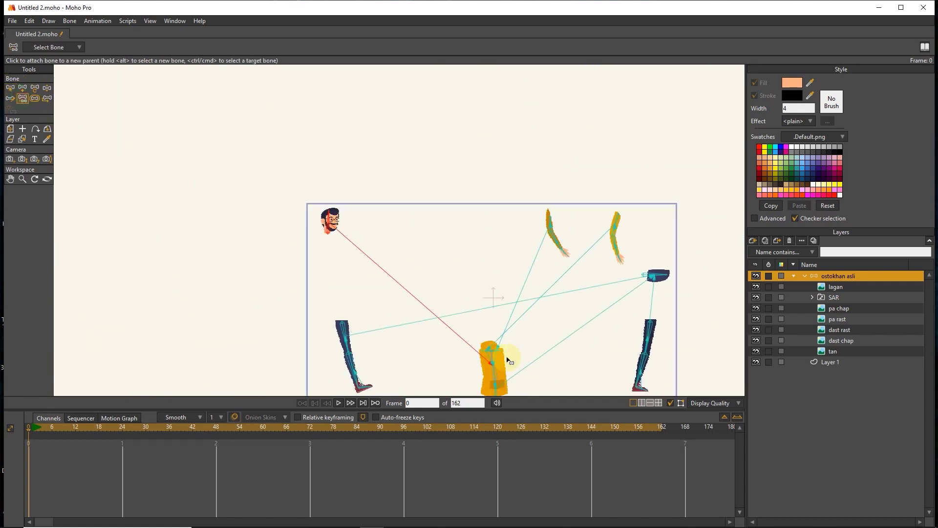
- Test the arm rigging by posing the arm bones, including the lighter arm's forearm, with Manipulate Bones
{"action": "left_click_drag", "start_coordinate": [546, 317], "coordinate": [518, 254]}
{"action": "scroll", "coordinate": [517, 254], "scroll_direction": "up", "scroll_amount": 2}
{"action": "left_click", "coordinate": [47, 89]}
{"action": "mouse_move", "coordinate": [529, 175]}
{"action": "left_mouse_down"}
{"action": "mouse_move", "coordinate": [513, 174]}
{"action": "mouse_move", "coordinate": [527, 176]}
{"action": "left_mouse_up"}
{"action": "scroll", "coordinate": [554, 163], "scroll_direction": "up", "scroll_amount": 6}
{"action": "left_click_drag", "start_coordinate": [483, 205], "coordinate": [488, 142]}
{"action": "left_click_drag", "start_coordinate": [546, 146], "coordinate": [333, 172]}
{"action": "left_click_drag", "start_coordinate": [460, 229], "coordinate": [552, 188]}
{"action": "scroll", "coordinate": [596, 190], "scroll_direction": "down", "scroll_amount": 6}
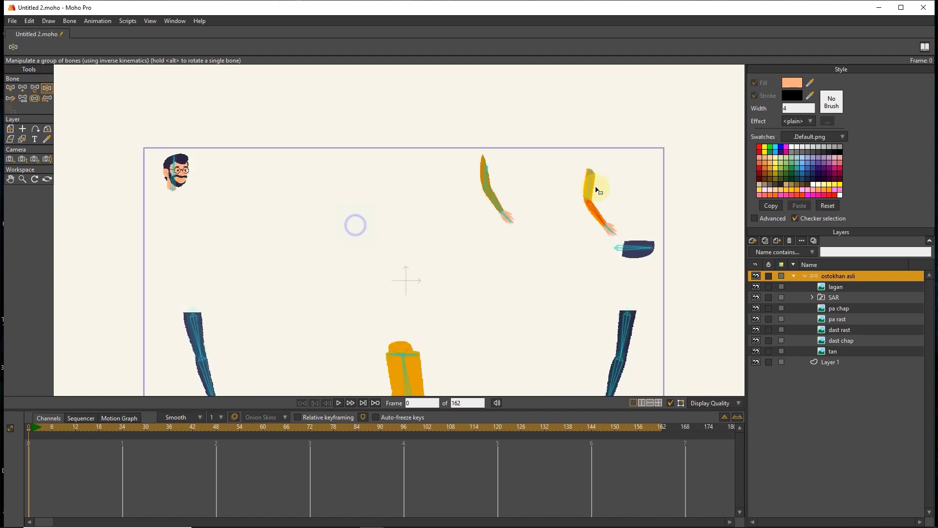
- Test the rigging of the head, torso and remaining body parts by posing their bones with Manipulate Bones
{"action": "left_click_drag", "start_coordinate": [174, 174], "coordinate": [337, 142]}
{"action": "scroll", "coordinate": [337, 142], "scroll_direction": "up", "scroll_amount": 2}
{"action": "mouse_move", "coordinate": [338, 135]}
{"action": "left_mouse_down"}
{"action": "mouse_move", "coordinate": [371, 156]}
{"action": "mouse_move", "coordinate": [328, 131]}
{"action": "left_mouse_up"}
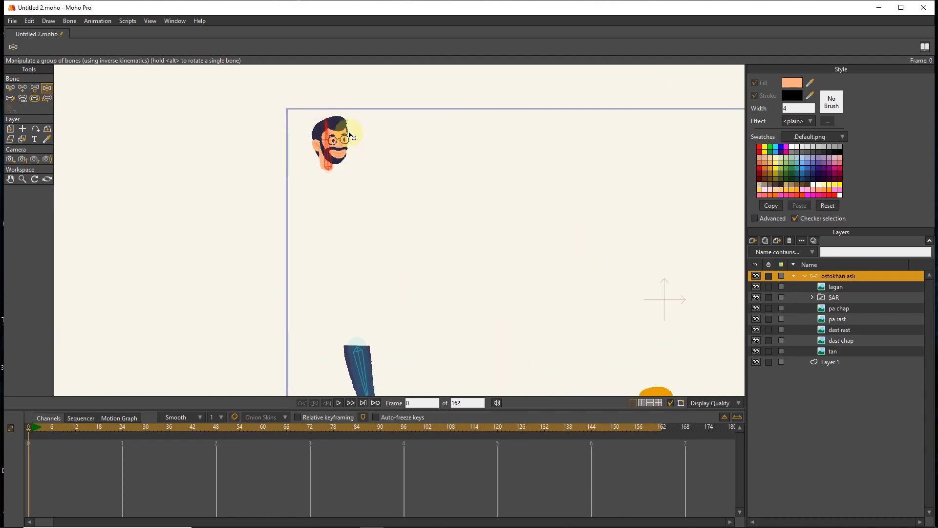
{"action": "scroll", "coordinate": [539, 307], "scroll_direction": "down", "scroll_amount": 3}
{"action": "left_click_drag", "start_coordinate": [485, 312], "coordinate": [451, 144]}
{"action": "scroll", "coordinate": [450, 144], "scroll_direction": "up", "scroll_amount": 4}
{"action": "left_click_drag", "start_coordinate": [339, 283], "coordinate": [319, 299]}
{"action": "left_click_drag", "start_coordinate": [582, 277], "coordinate": [383, 287]}
{"action": "left_click_drag", "start_coordinate": [464, 249], "coordinate": [444, 313]}
{"action": "scroll", "coordinate": [450, 252], "scroll_direction": "down", "scroll_amount": 2}
{"action": "scroll", "coordinate": [451, 252], "scroll_direction": "down", "scroll_amount": 2}
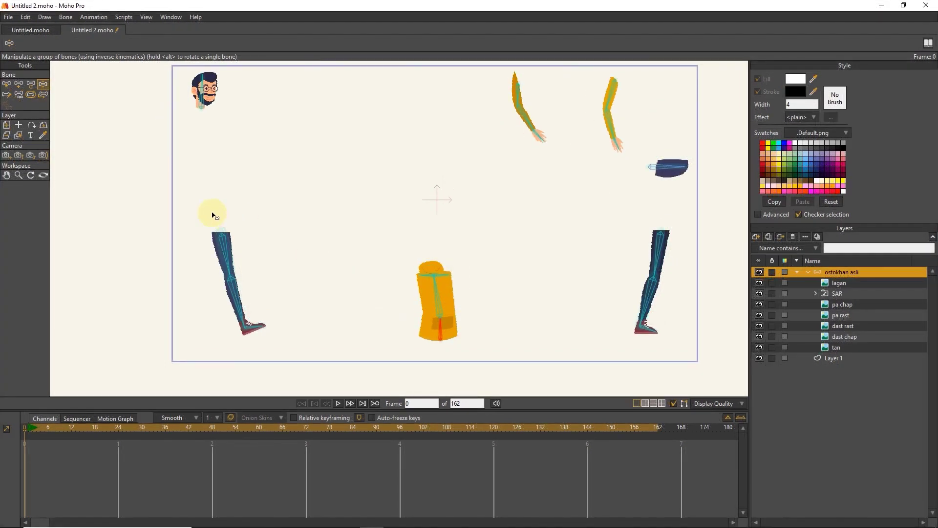
- Bind the pa chap layer to its upper-leg bone with Bind Layer and test the leg with Manipulate Bones
{"action": "left_click_drag", "start_coordinate": [221, 261], "coordinate": [286, 244]}
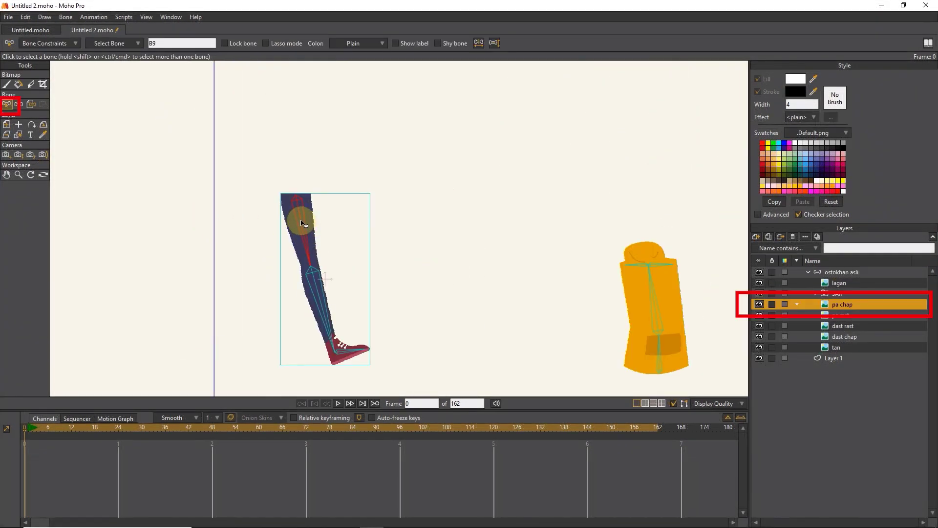
{"action": "left_click", "coordinate": [29, 104]}
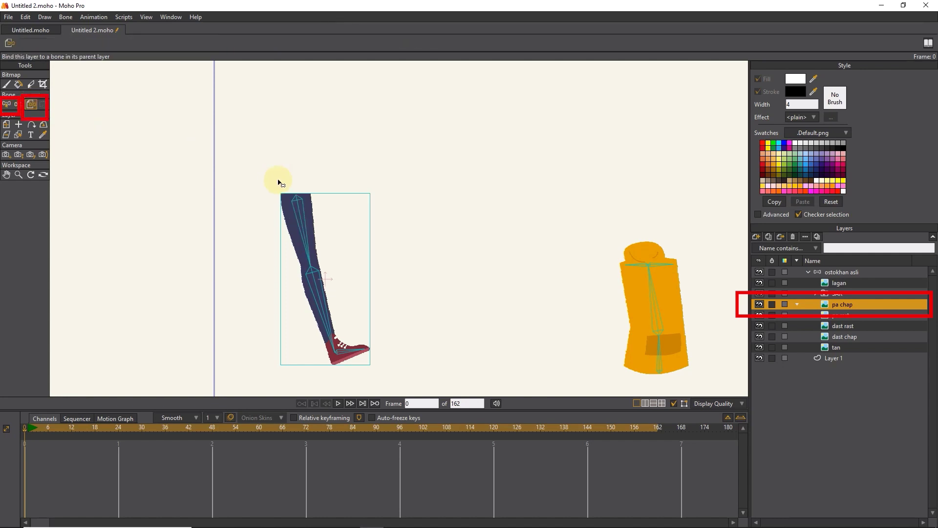
{"action": "left_click", "coordinate": [302, 218]}
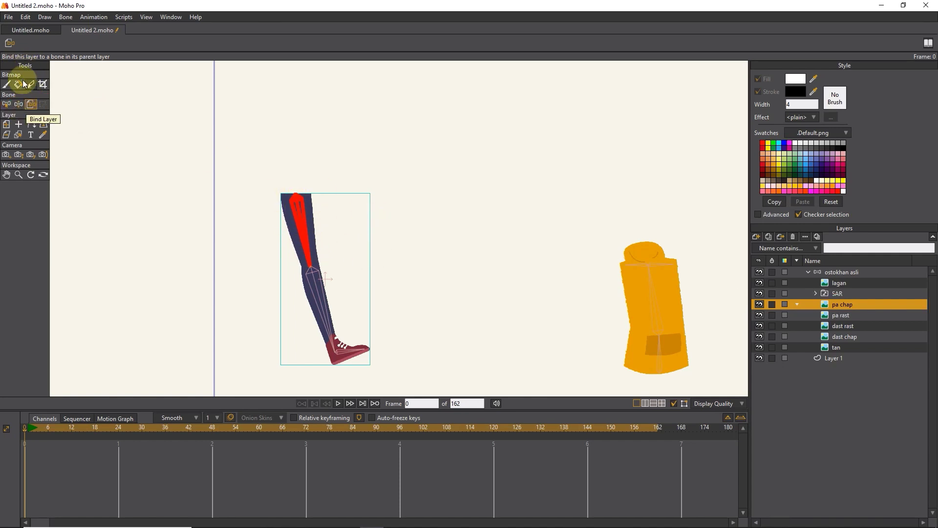
{"action": "left_click", "coordinate": [18, 106]}
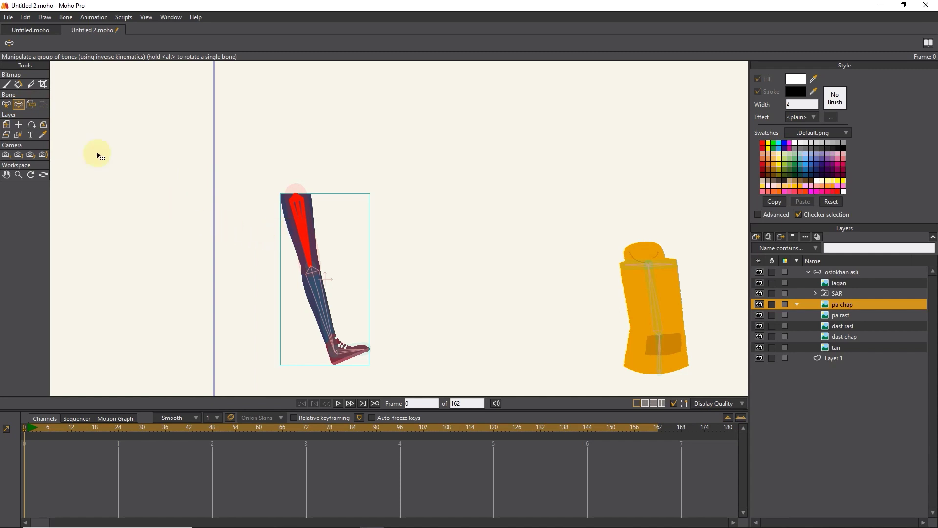
{"action": "left_click_drag", "start_coordinate": [307, 239], "coordinate": [300, 246]}
{"action": "left_click_drag", "start_coordinate": [288, 288], "coordinate": [343, 324]}
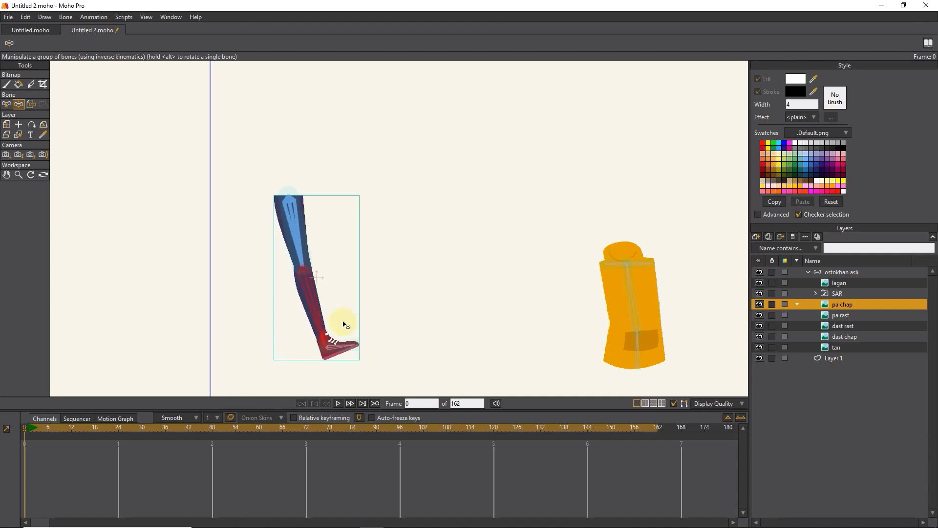
- Enable Warp using bones in the image settings of the pa chap layer and test it by swinging the lower leg
{"action": "double_click", "coordinate": [829, 304]}
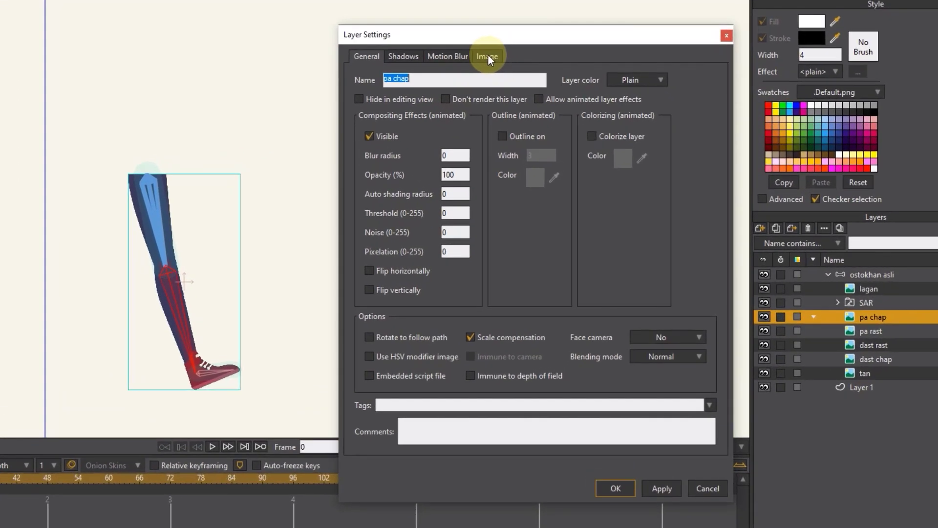
{"action": "left_click", "coordinate": [548, 103]}
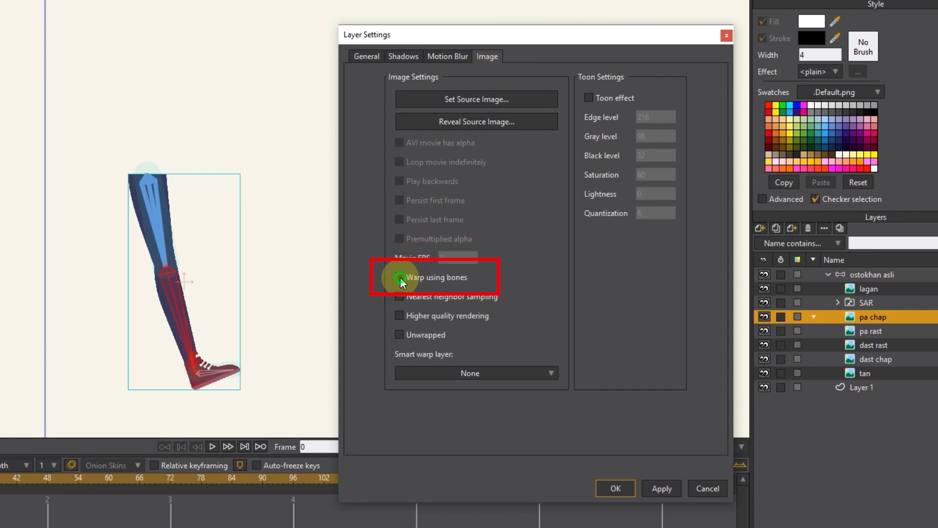
{"action": "left_click", "coordinate": [657, 495]}
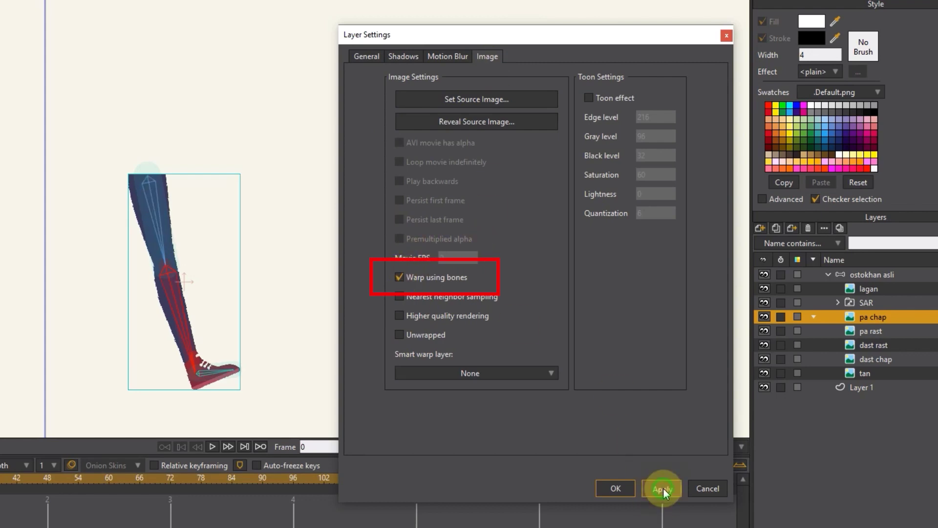
{"action": "left_click", "coordinate": [611, 488]}
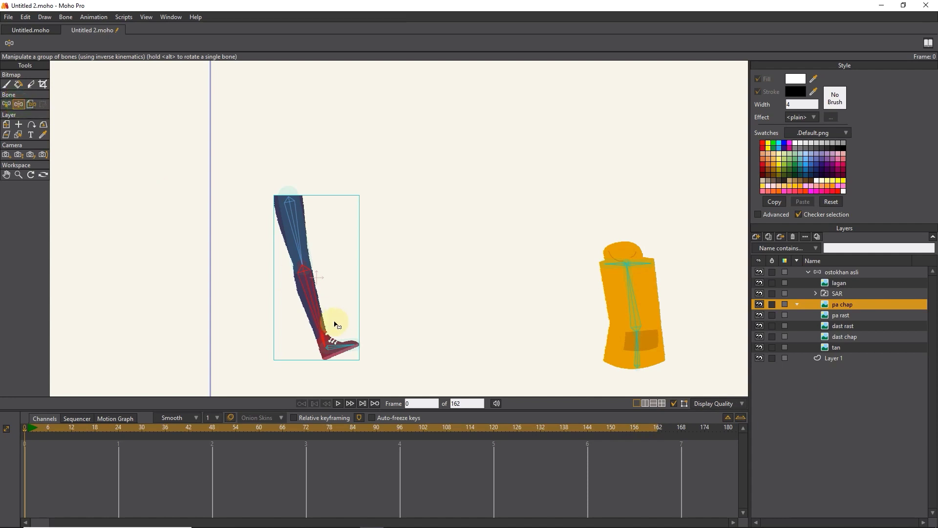
{"action": "left_click_drag", "start_coordinate": [315, 308], "coordinate": [291, 319]}
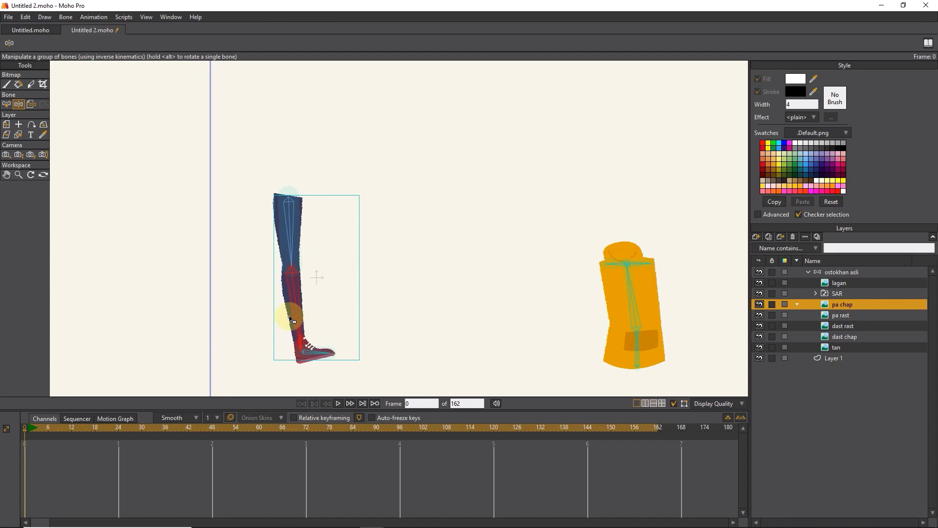
- Shift the pelvis bone with Offset Bone by about -1.53 horizontally and -0.22 vertically
{"action": "scroll", "coordinate": [290, 320], "scroll_direction": "down", "scroll_amount": 1}
{"action": "scroll", "coordinate": [391, 263], "scroll_direction": "down", "scroll_amount": 3}
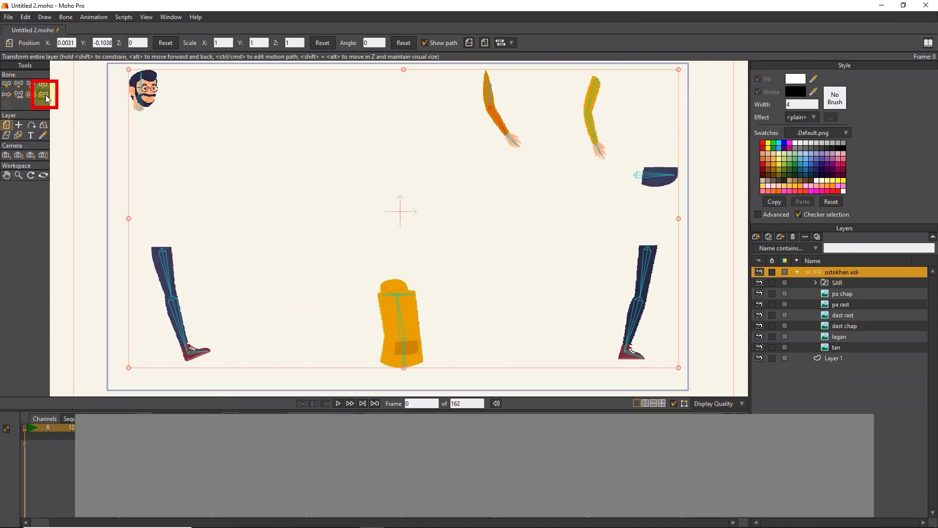
{"action": "left_click", "coordinate": [43, 96]}
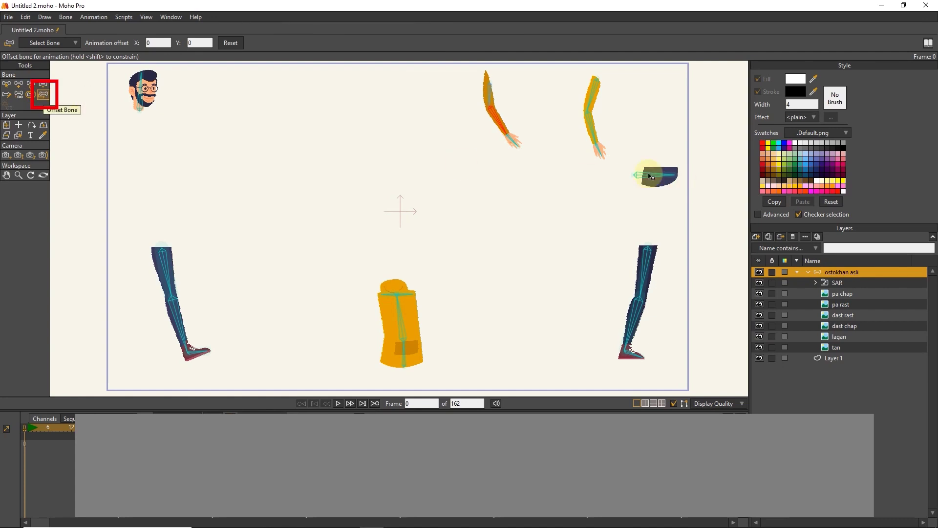
{"action": "left_click_drag", "start_coordinate": [645, 180], "coordinate": [387, 210]}
{"action": "scroll", "coordinate": [371, 215], "scroll_direction": "down", "scroll_amount": 4}
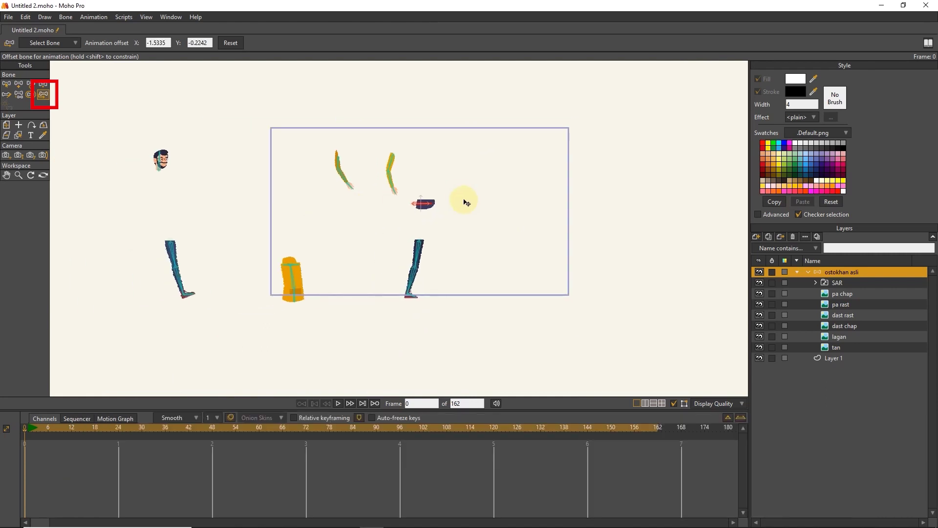
- Offset the lower spine bone by about 1.58 and 1.19 so that the torso sits on the pelvis
{"action": "scroll", "coordinate": [294, 302], "scroll_direction": "up", "scroll_amount": 4}
{"action": "left_click_drag", "start_coordinate": [294, 302], "coordinate": [479, 238]}
{"action": "scroll", "coordinate": [476, 233], "scroll_direction": "up", "scroll_amount": 2}
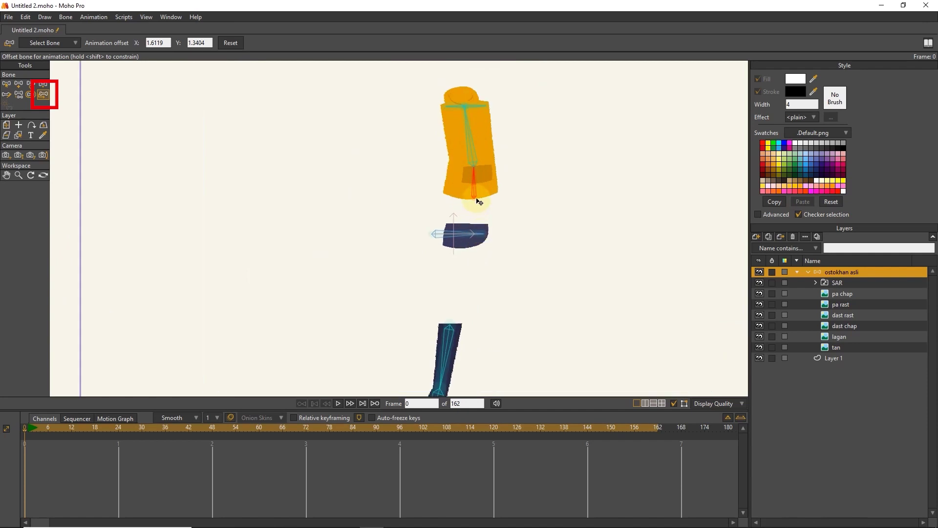
{"action": "left_click_drag", "start_coordinate": [477, 199], "coordinate": [458, 249]}
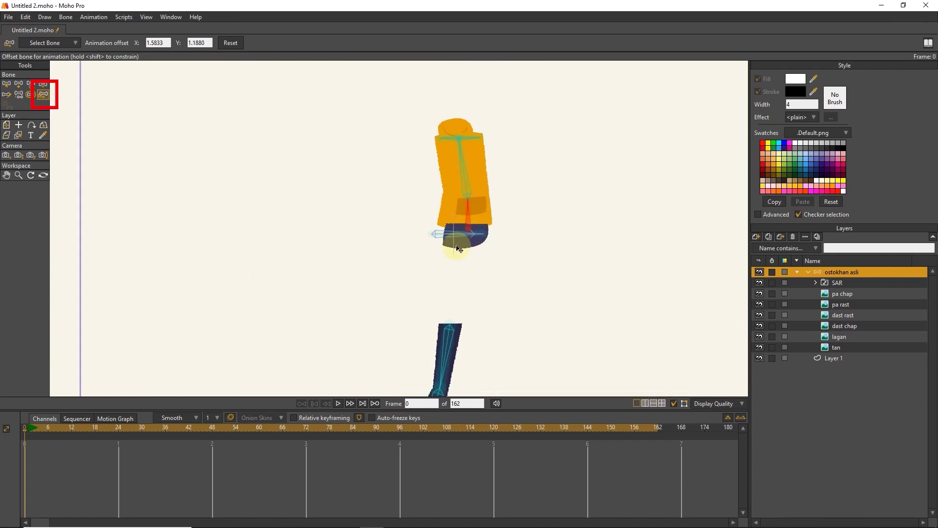
- Offset the lighter arm's upper-arm bone by about 1.33 and 1.32 to place it at the torso's left shoulder
{"action": "scroll", "coordinate": [408, 168], "scroll_direction": "down", "scroll_amount": 3}
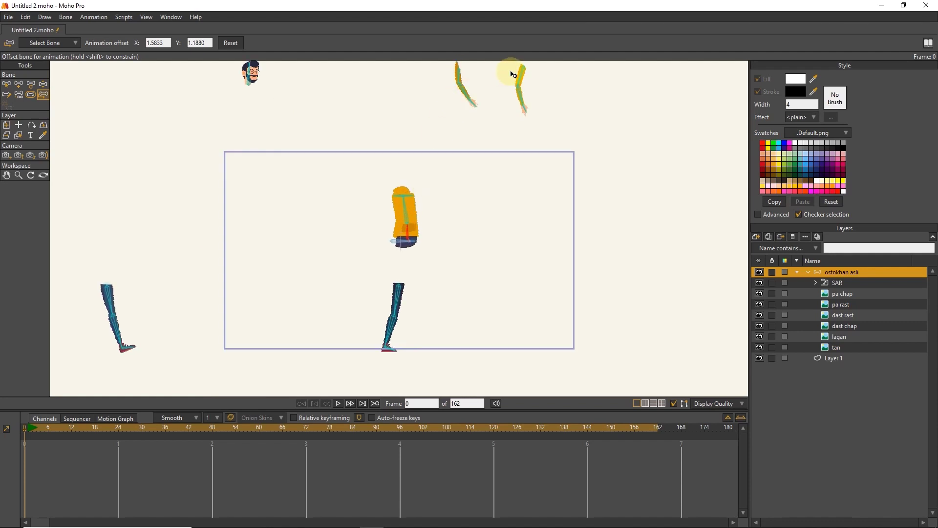
{"action": "left_click_drag", "start_coordinate": [522, 72], "coordinate": [391, 194]}
{"action": "scroll", "coordinate": [397, 198], "scroll_direction": "up", "scroll_amount": 5}
{"action": "scroll", "coordinate": [394, 195], "scroll_direction": "up", "scroll_amount": 3}
{"action": "scroll", "coordinate": [391, 193], "scroll_direction": "down", "scroll_amount": 8}
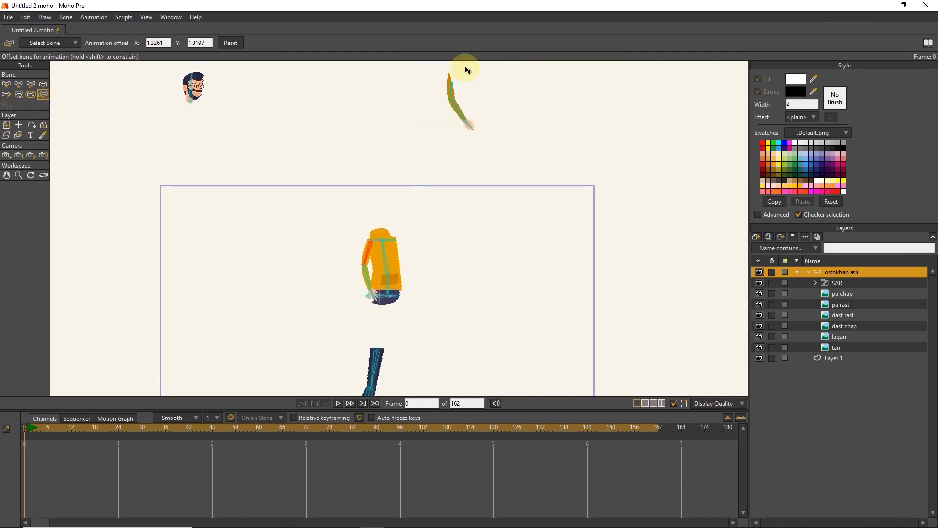
- Offset the darker arm's upper-arm bone by about -0.46 and -1.35 to place it at the torso's right shoulder
{"action": "left_click_drag", "start_coordinate": [467, 71], "coordinate": [358, 297]}
{"action": "scroll", "coordinate": [404, 248], "scroll_direction": "up", "scroll_amount": 5}
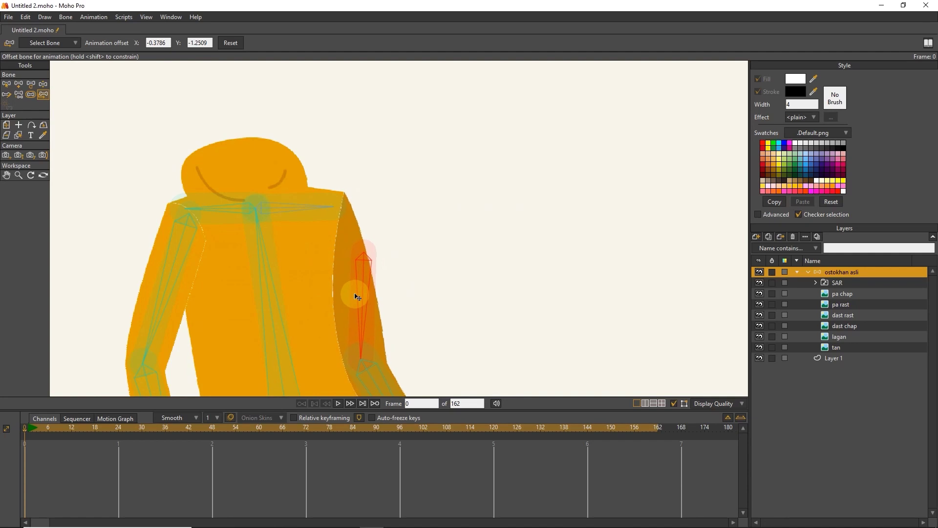
{"action": "scroll", "coordinate": [335, 274], "scroll_direction": "down", "scroll_amount": 2}
{"action": "left_click_drag", "start_coordinate": [361, 326], "coordinate": [395, 300]}
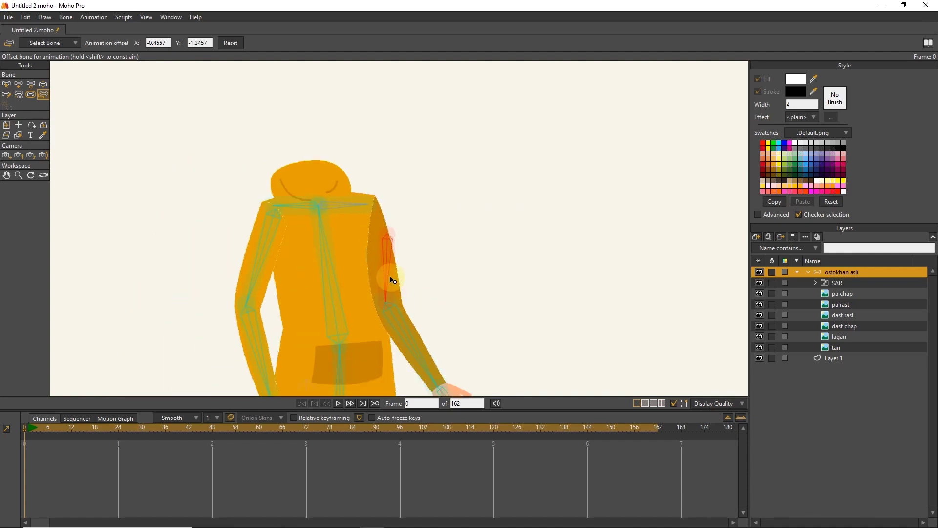
- Reorder the dast chap layer below the tan layer so that the darker arm lies behind the torso, and reselect the ostokhan asli bone layer
{"action": "left_click", "coordinate": [18, 135]}
{"action": "scroll", "coordinate": [660, 192], "scroll_direction": "down", "scroll_amount": 3}
{"action": "left_click_drag", "start_coordinate": [659, 192], "coordinate": [608, 218]}
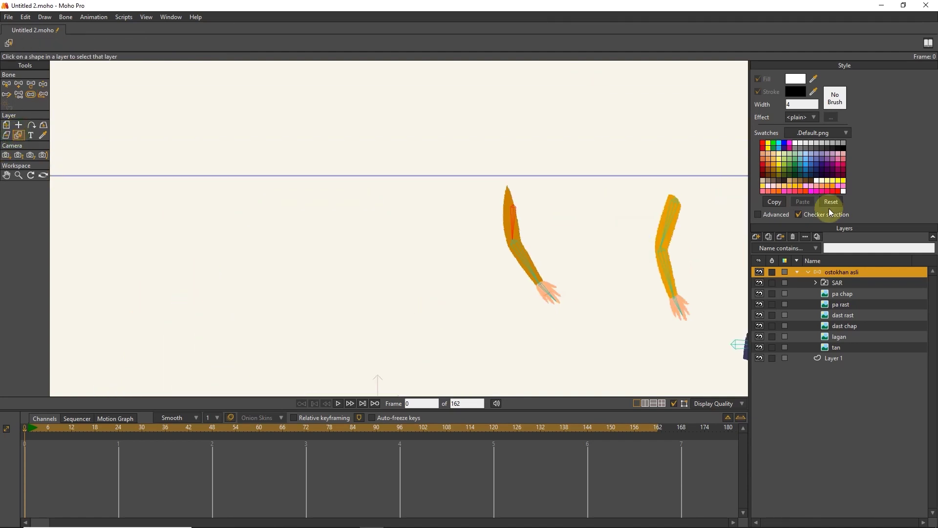
{"action": "left_click", "coordinate": [510, 218]}
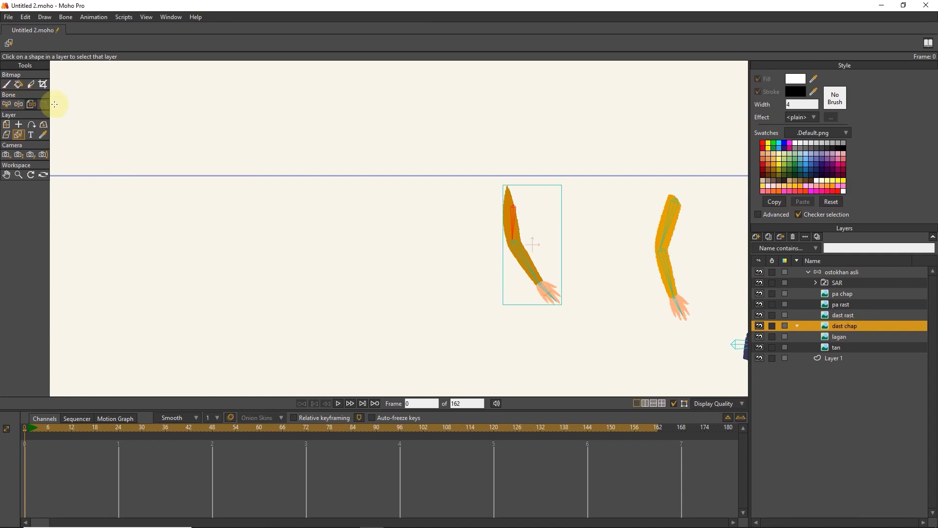
{"action": "left_click", "coordinate": [846, 273]}
{"action": "left_click", "coordinate": [43, 94]}
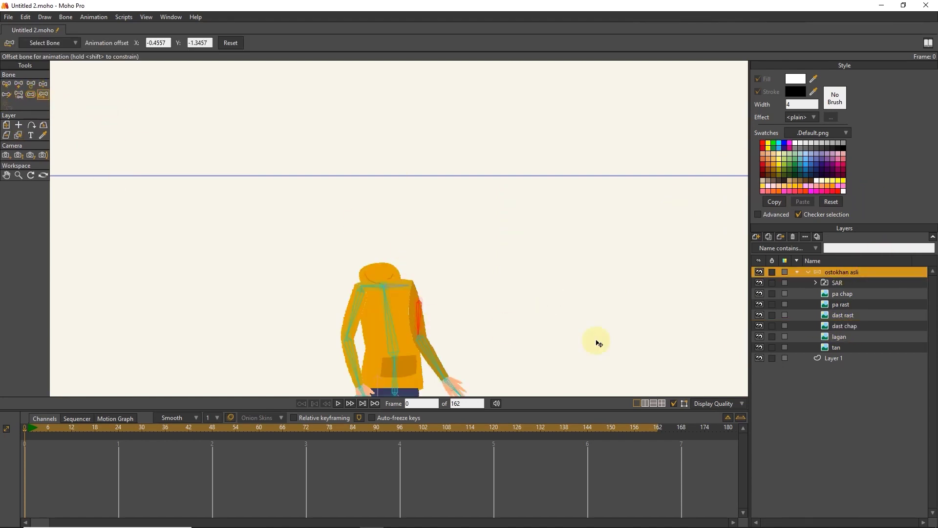
{"action": "left_click", "coordinate": [844, 326]}
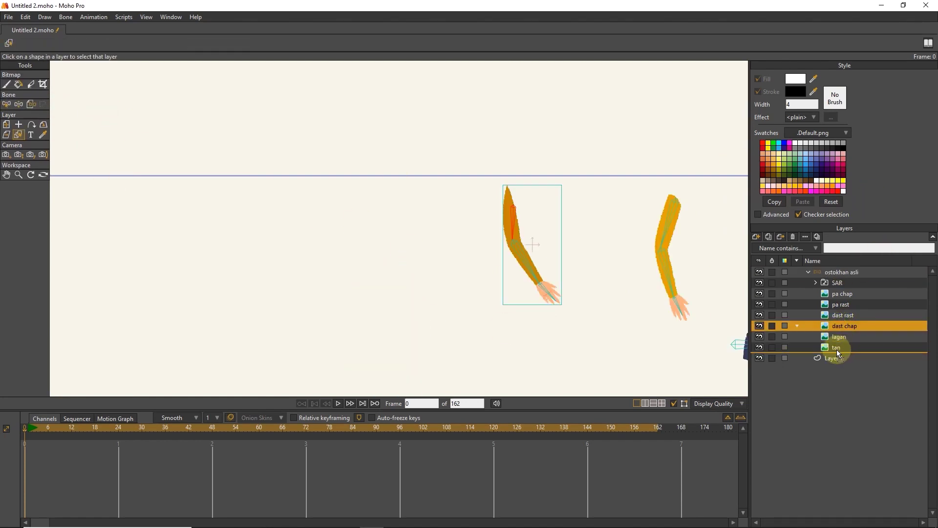
{"action": "left_click_drag", "start_coordinate": [836, 350], "coordinate": [836, 350]}
{"action": "left_click", "coordinate": [829, 271]}
{"action": "left_click", "coordinate": [46, 95]}
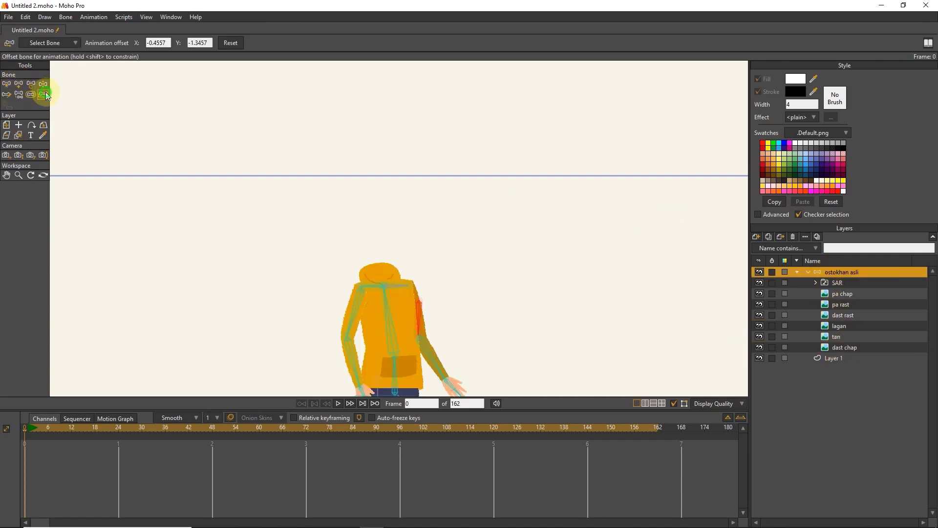
- Offset the head bone to place the head over the torso's collar
{"action": "scroll", "coordinate": [227, 127], "scroll_direction": "down", "scroll_amount": 3}
{"action": "scroll", "coordinate": [332, 234], "scroll_direction": "up", "scroll_amount": 7}
{"action": "scroll", "coordinate": [388, 284], "scroll_direction": "down", "scroll_amount": 3}
{"action": "left_click_drag", "start_coordinate": [338, 307], "coordinate": [373, 264]}
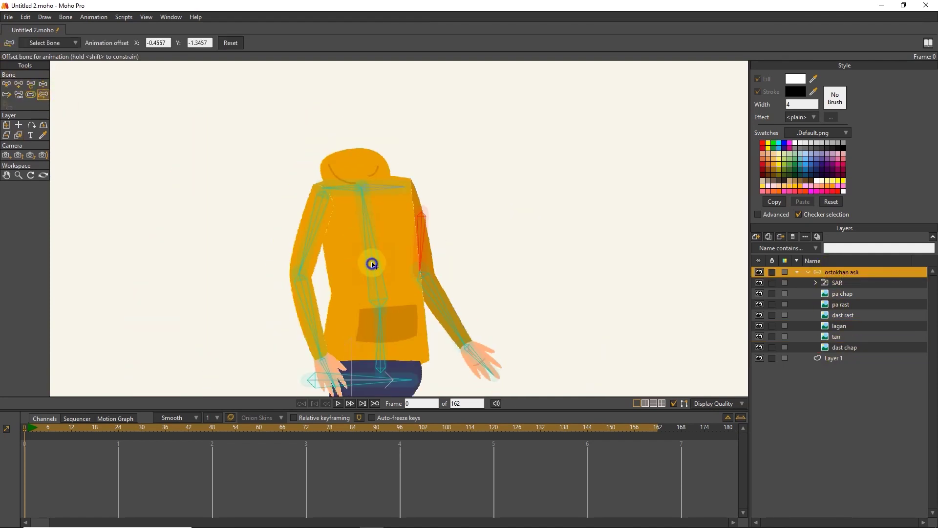
{"action": "scroll", "coordinate": [371, 259], "scroll_direction": "down", "scroll_amount": 4}
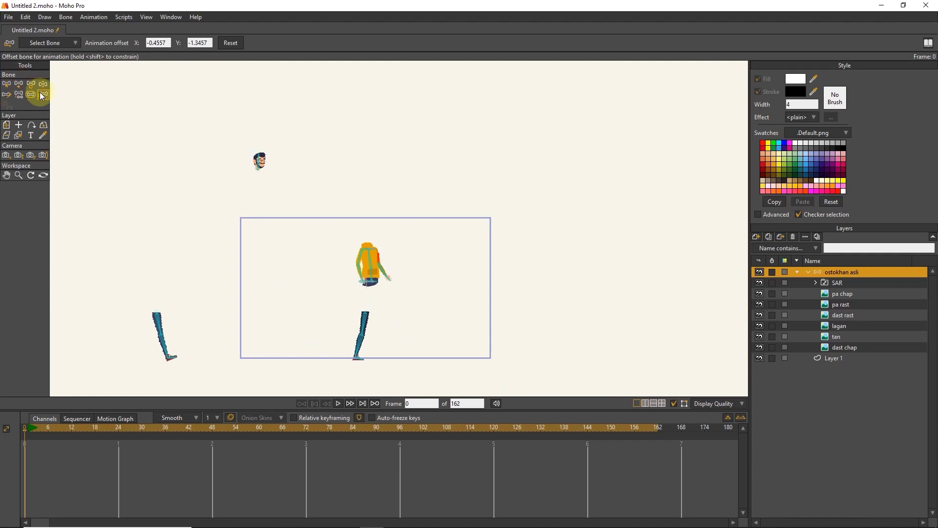
{"action": "scroll", "coordinate": [371, 242], "scroll_direction": "up", "scroll_amount": 5}
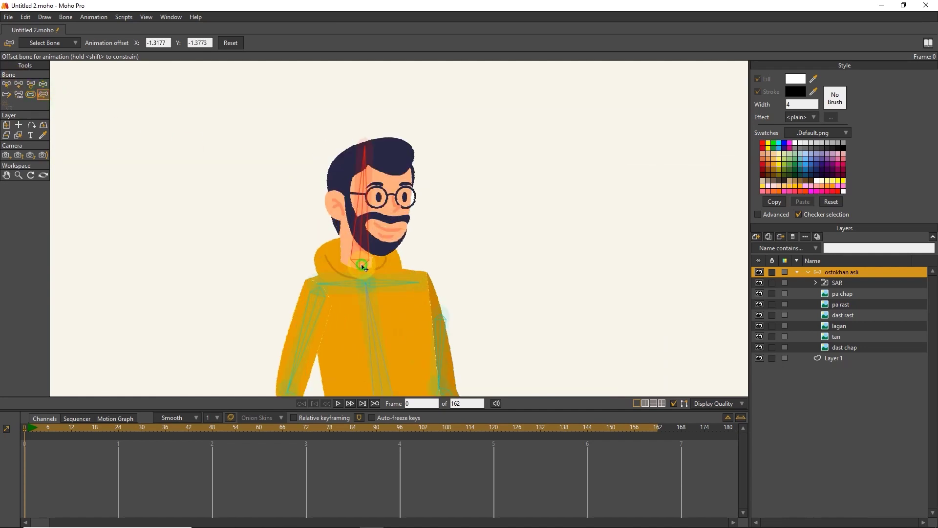
{"action": "left_click_drag", "start_coordinate": [359, 269], "coordinate": [376, 255]}
- Tilt the head slightly with Manipulate Bones and fine-tune its bone offset to about -1.33 and -1.38
{"action": "left_click", "coordinate": [43, 84]}
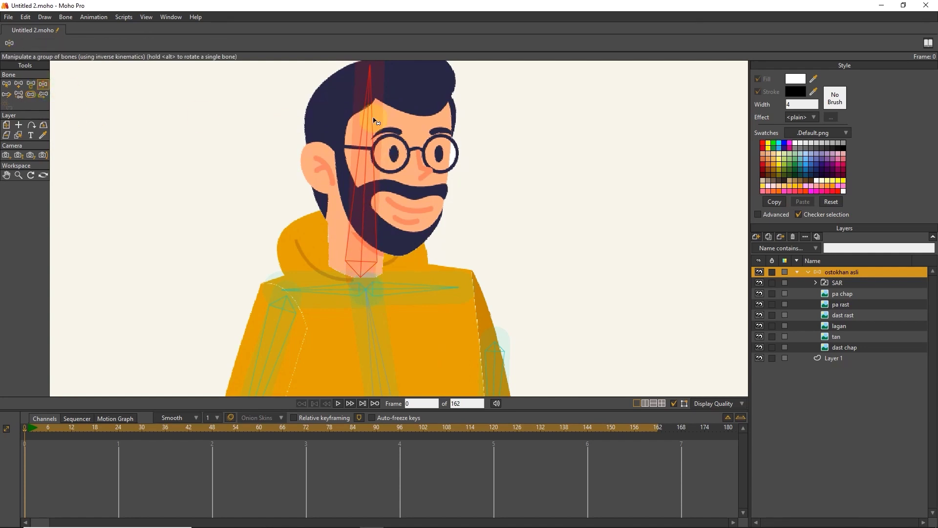
{"action": "left_click_drag", "start_coordinate": [373, 119], "coordinate": [363, 121]}
{"action": "left_click", "coordinate": [43, 94]}
{"action": "left_click_drag", "start_coordinate": [359, 163], "coordinate": [357, 161]}
{"action": "scroll", "coordinate": [360, 167], "scroll_direction": "down", "scroll_amount": 3}
{"action": "scroll", "coordinate": [379, 207], "scroll_direction": "up", "scroll_amount": 3}
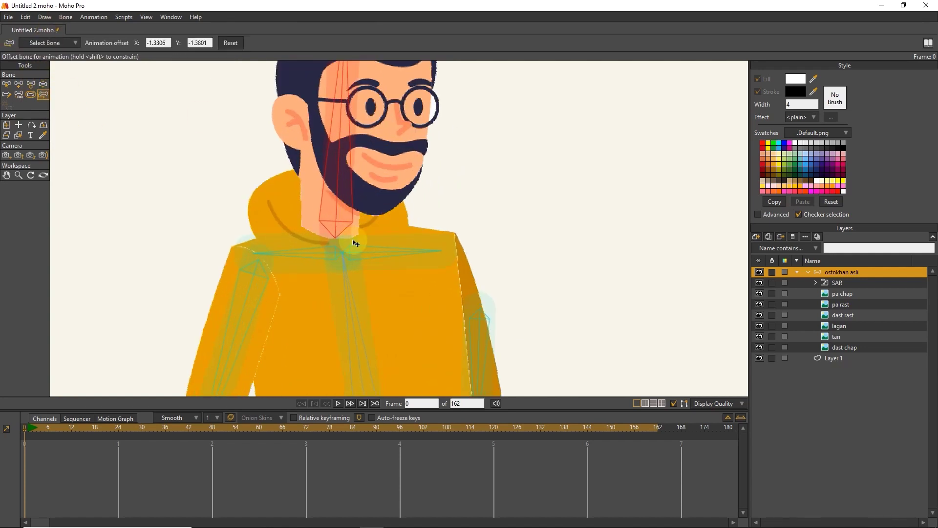
- Offset the upper-leg bone of the separate leg outside the frame to place that leg under the pelvis
{"action": "scroll", "coordinate": [350, 239], "scroll_direction": "down", "scroll_amount": 3}
{"action": "scroll", "coordinate": [348, 274], "scroll_direction": "down", "scroll_amount": 4}
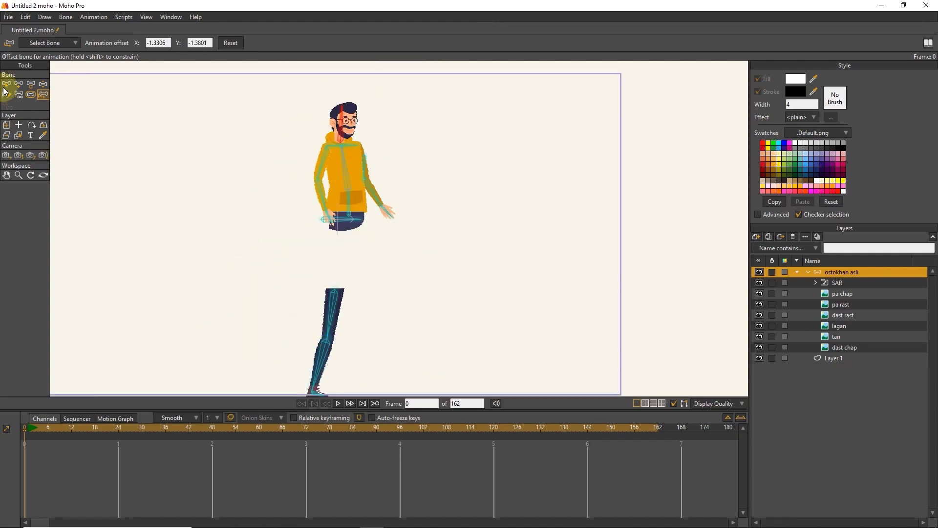
{"action": "scroll", "coordinate": [224, 242], "scroll_direction": "down", "scroll_amount": 2}
{"action": "left_click_drag", "start_coordinate": [252, 236], "coordinate": [328, 226]}
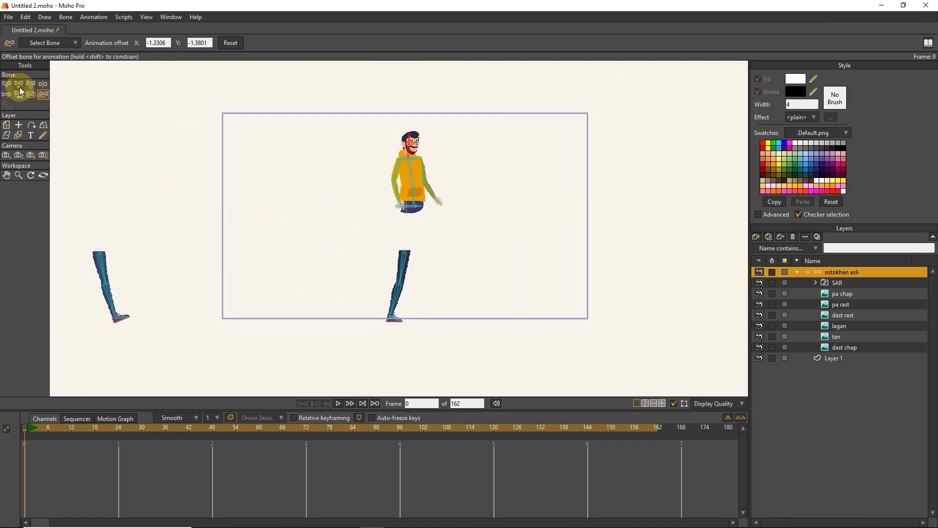
{"action": "left_click_drag", "start_coordinate": [102, 260], "coordinate": [418, 272]}
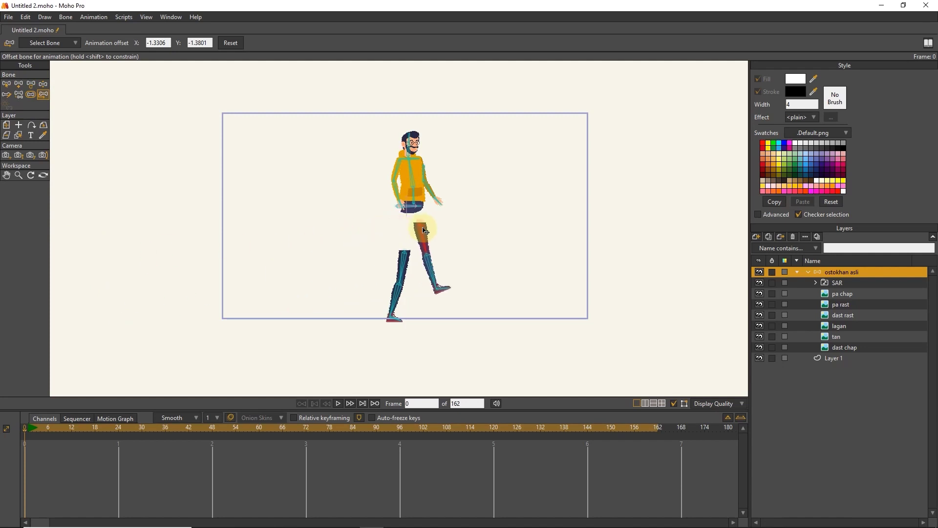
{"action": "scroll", "coordinate": [417, 272], "scroll_direction": "up", "scroll_amount": 5}
{"action": "left_click_drag", "start_coordinate": [412, 224], "coordinate": [371, 201]}
{"action": "scroll", "coordinate": [384, 199], "scroll_direction": "up", "scroll_amount": 2}
{"action": "scroll", "coordinate": [360, 231], "scroll_direction": "down", "scroll_amount": 2}
- Offset the darker leg's upper-leg bone by about 0.11 and 0.39 to place it beneath the pelvis behind the other leg
{"action": "left_click_drag", "start_coordinate": [345, 339], "coordinate": [390, 173]}
{"action": "scroll", "coordinate": [396, 215], "scroll_direction": "down", "scroll_amount": 3}
{"action": "scroll", "coordinate": [379, 194], "scroll_direction": "up", "scroll_amount": 3}
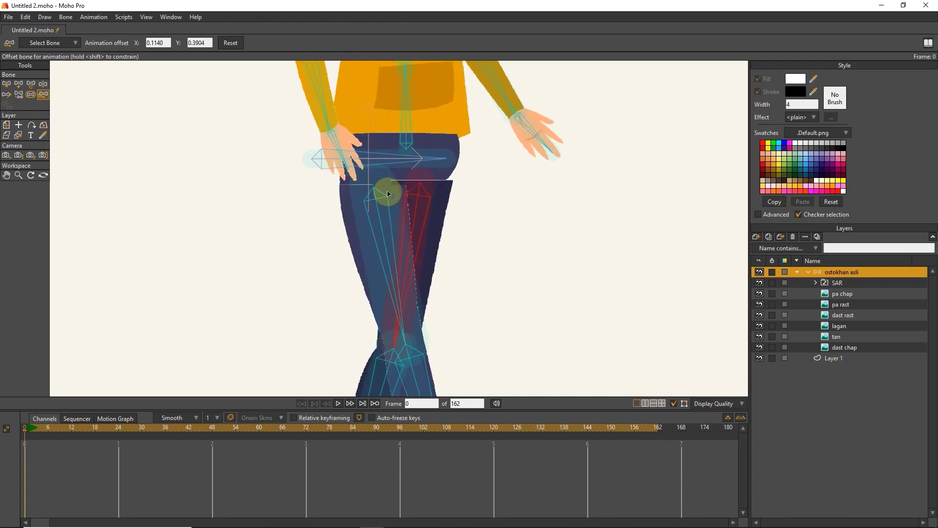
- Identify the darker leg's image layer and move that layer, pa rast, directly below lagan in the layer stack
{"action": "left_click", "coordinate": [18, 134]}
{"action": "scroll", "coordinate": [450, 254], "scroll_direction": "down", "scroll_amount": 4}
{"action": "scroll", "coordinate": [586, 262], "scroll_direction": "up", "scroll_amount": 2}
{"action": "left_click", "coordinate": [559, 274]}
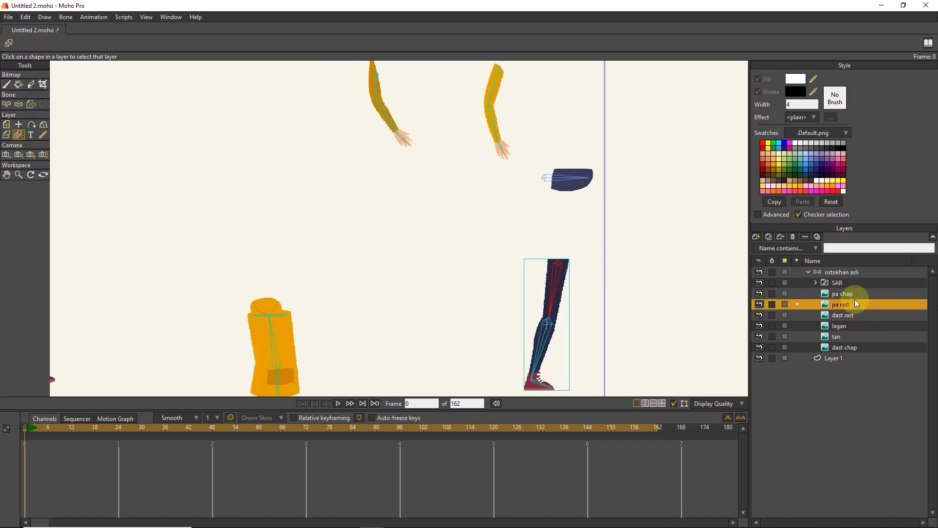
{"action": "left_click", "coordinate": [841, 272]}
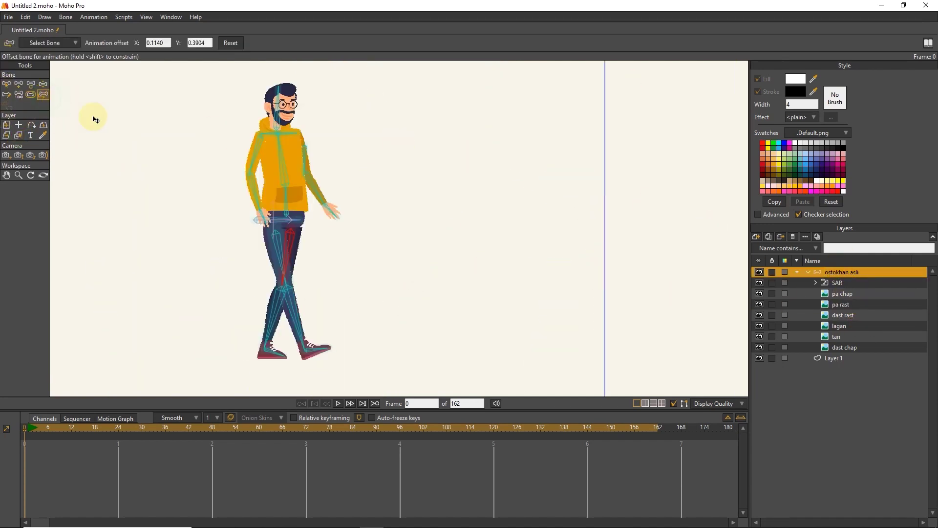
{"action": "scroll", "coordinate": [507, 302], "scroll_direction": "up", "scroll_amount": 3}
{"action": "left_click", "coordinate": [837, 305]}
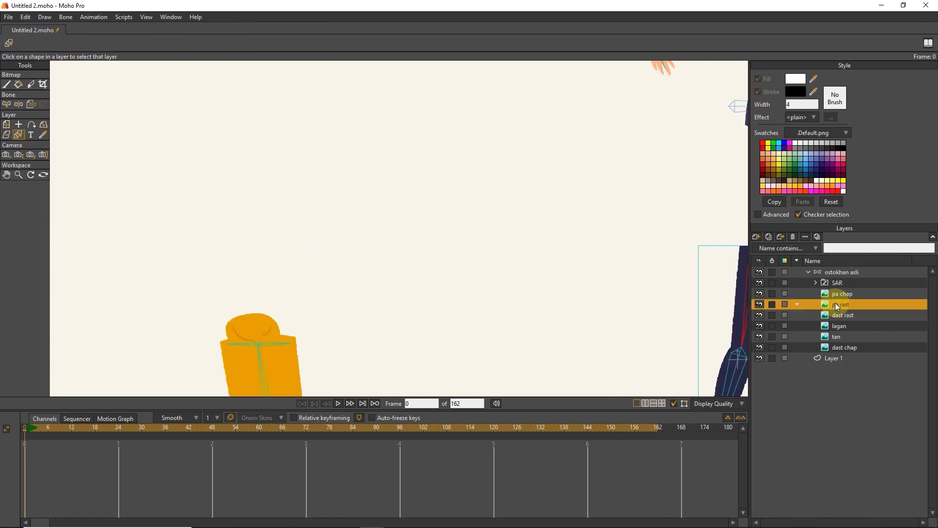
{"action": "left_click_drag", "start_coordinate": [837, 305], "coordinate": [840, 326]}
{"action": "scroll", "coordinate": [540, 336], "scroll_direction": "down", "scroll_amount": 3}
{"action": "scroll", "coordinate": [635, 284], "scroll_direction": "up", "scroll_amount": 2}
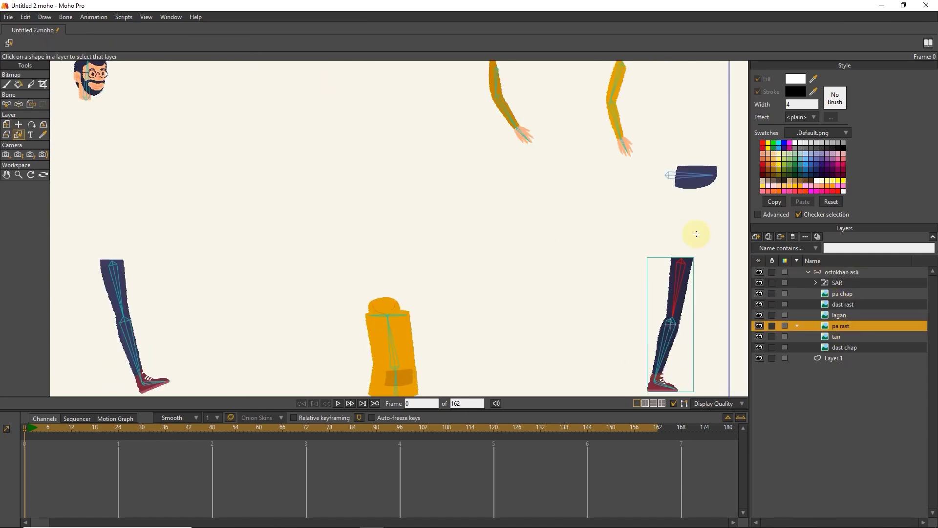
- Adjust the darker leg's upper-leg bone offset to about 0.1147 and 0.4124 so the leg tucks up under the pelvis
{"action": "left_click", "coordinate": [841, 272]}
{"action": "scroll", "coordinate": [450, 253], "scroll_direction": "up", "scroll_amount": 4}
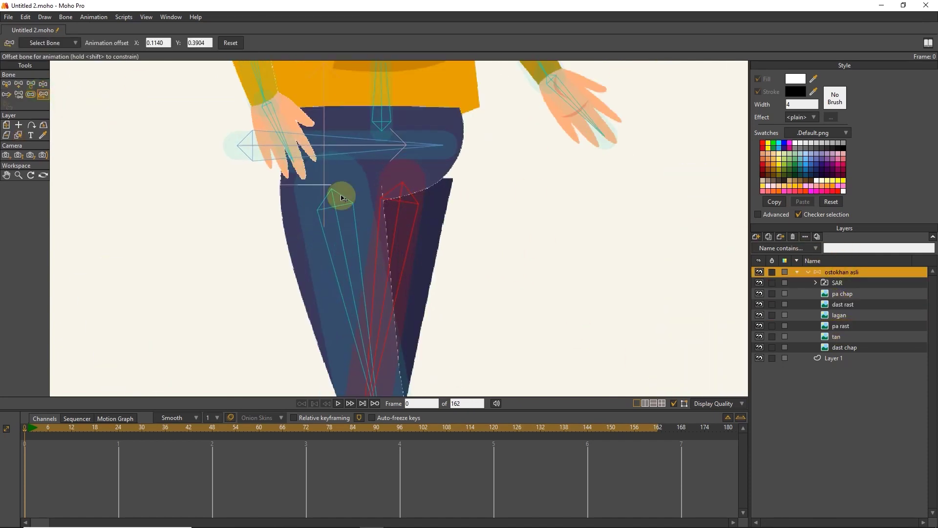
{"action": "left_click_drag", "start_coordinate": [404, 210], "coordinate": [417, 199]}
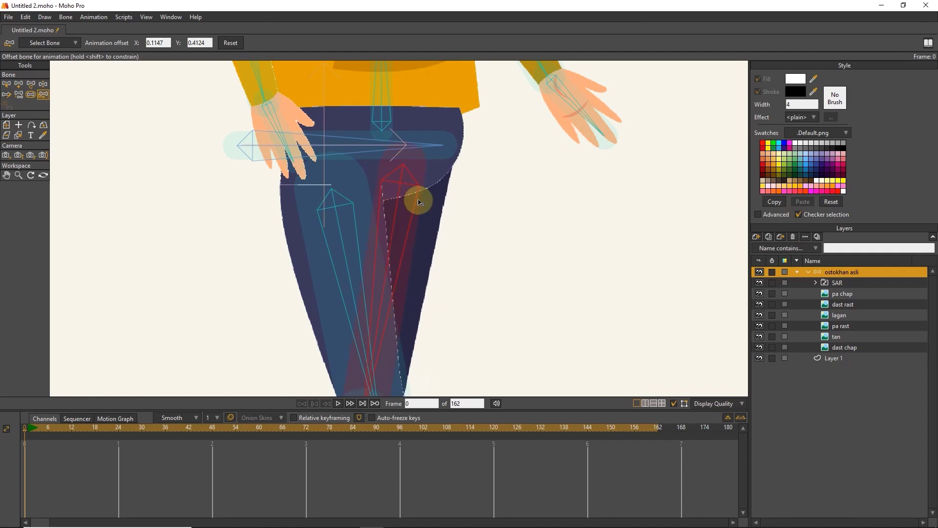
{"action": "scroll", "coordinate": [404, 214], "scroll_direction": "down", "scroll_amount": 2}
{"action": "scroll", "coordinate": [404, 214], "scroll_direction": "down", "scroll_amount": 5}
- Try out the pelvis, leg and arm bones with Manipulate Bones to test how the assembled rig moves
{"action": "key", "text": "z"}
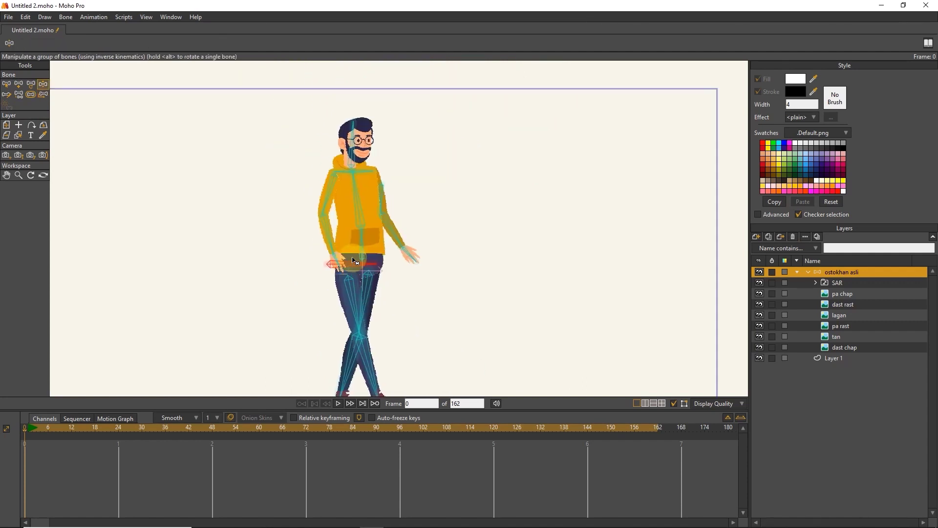
{"action": "left_click_drag", "start_coordinate": [358, 262], "coordinate": [359, 262]}
{"action": "mouse_move", "coordinate": [374, 353]}
{"action": "left_mouse_down"}
{"action": "mouse_move", "coordinate": [352, 353]}
{"action": "mouse_move", "coordinate": [366, 352]}
{"action": "left_mouse_up"}
{"action": "left_click_drag", "start_coordinate": [396, 229], "coordinate": [422, 210]}
{"action": "left_click_drag", "start_coordinate": [326, 222], "coordinate": [410, 221]}
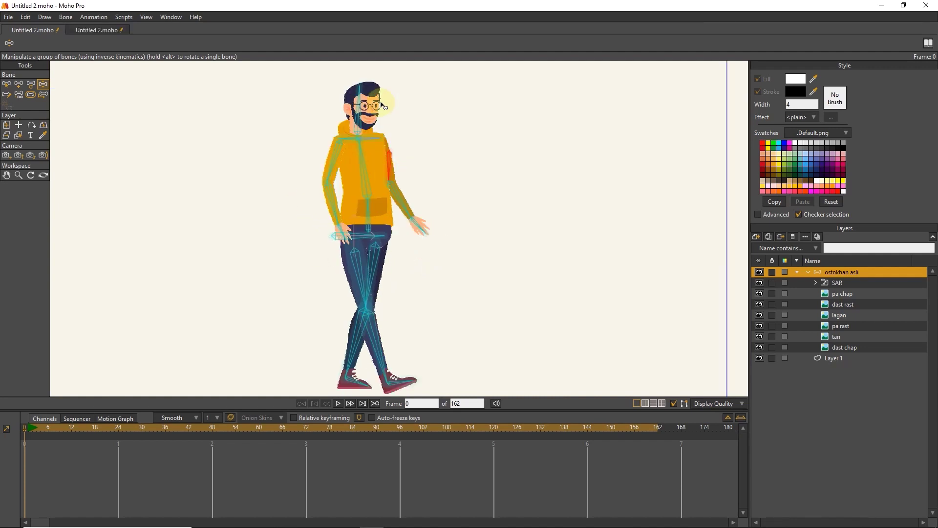
- Pose the crossed legs apart with slightly bent knees using Manipulate Bones
{"action": "left_click_drag", "start_coordinate": [366, 269], "coordinate": [419, 257]}
{"action": "scroll", "coordinate": [393, 325], "scroll_direction": "up", "scroll_amount": 1}
{"action": "left_click_drag", "start_coordinate": [383, 292], "coordinate": [369, 291]}
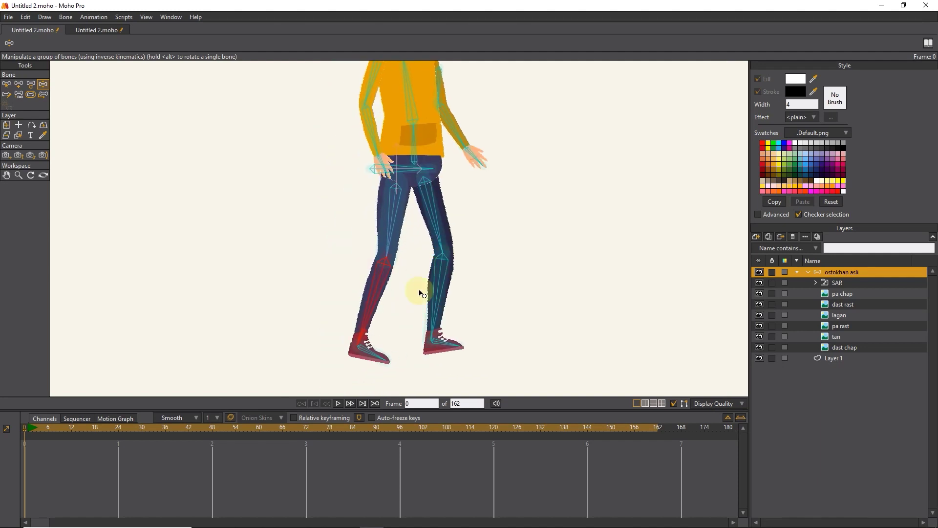